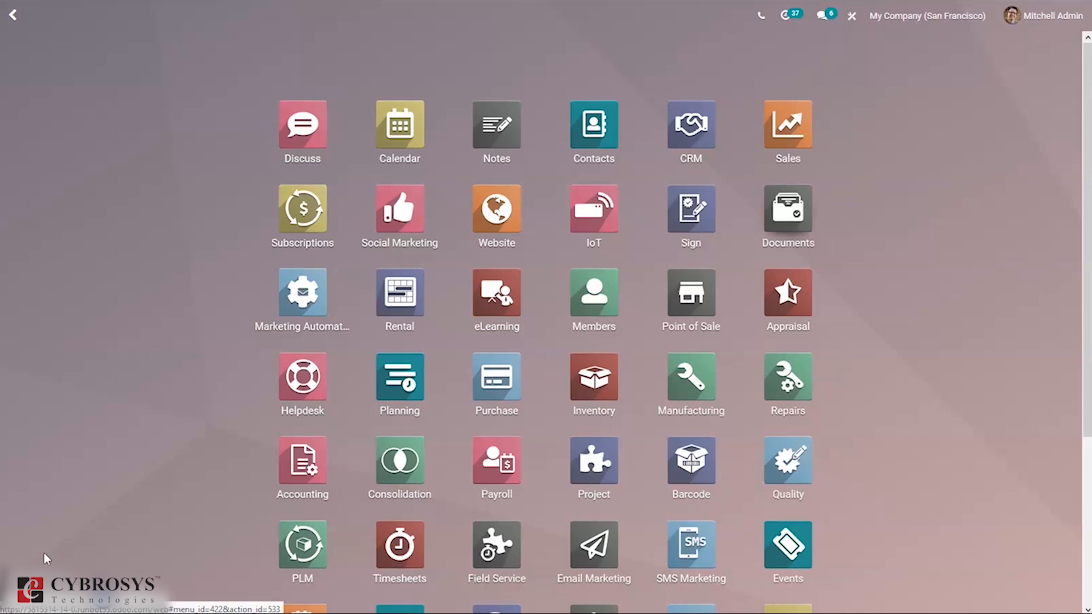
- Open the Documents app and look through the Projects, Finance, Marketing, Products, Recruitment and Internal workspaces
{"action": "key", "text": "Return"}
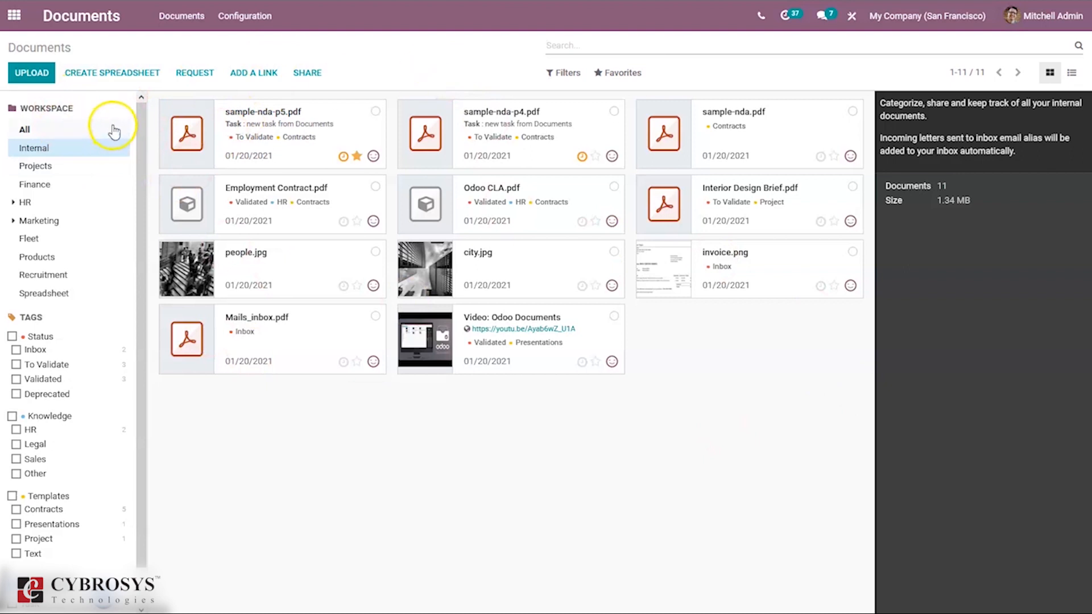
{"action": "left_click", "coordinate": [42, 166]}
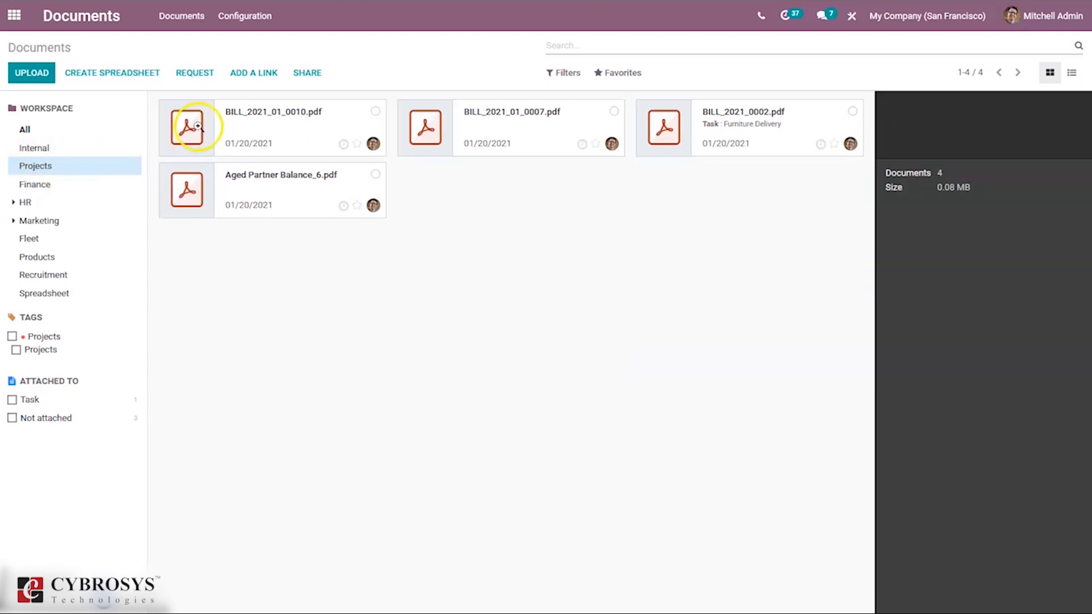
{"action": "left_click", "coordinate": [41, 186]}
{"action": "left_click", "coordinate": [46, 223]}
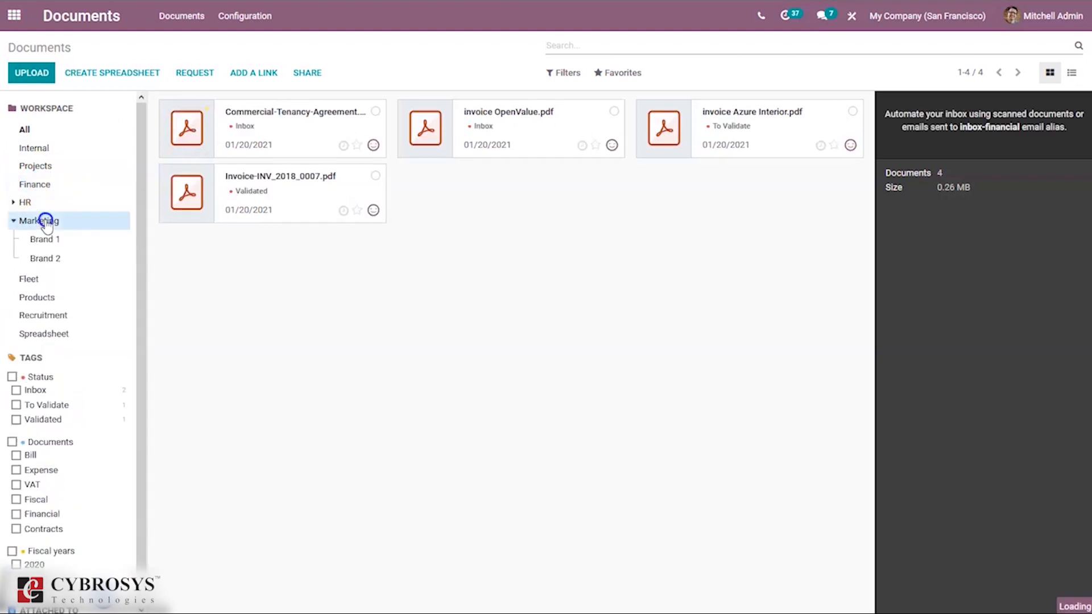
{"action": "left_click", "coordinate": [38, 297]}
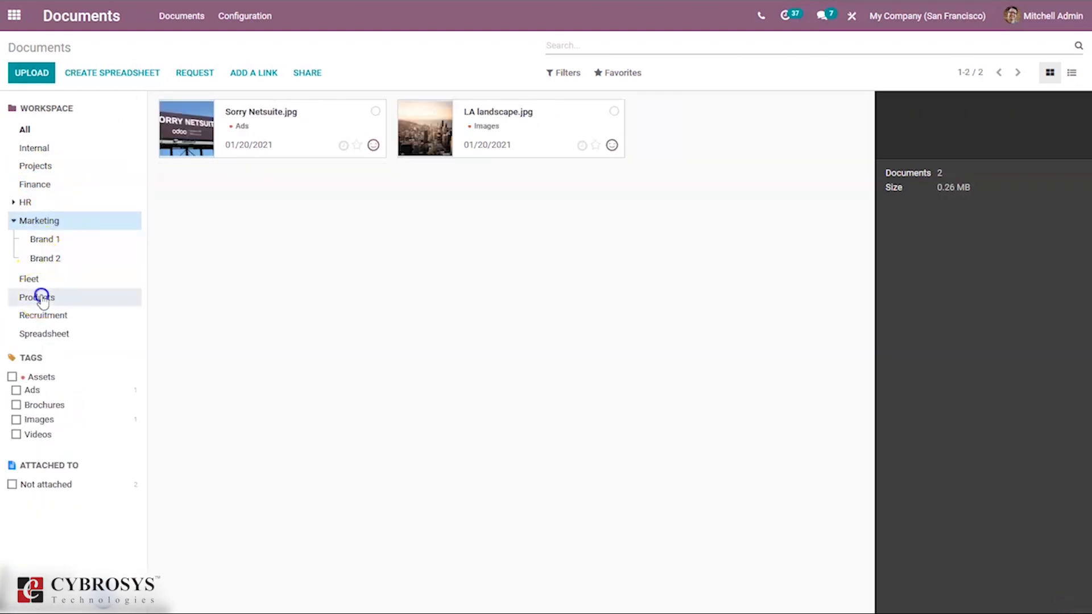
{"action": "left_click", "coordinate": [50, 315]}
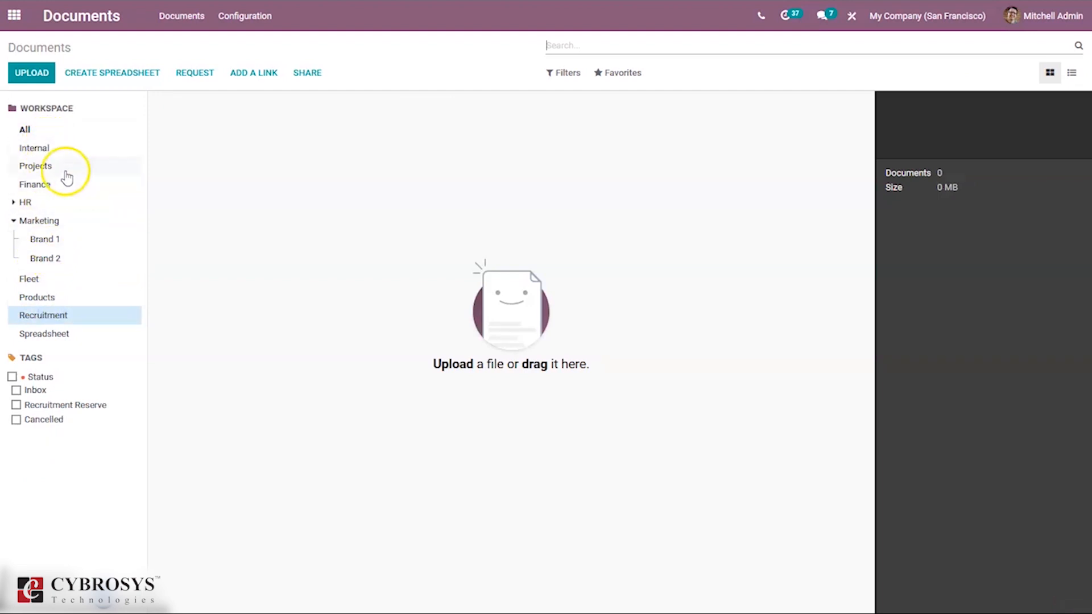
{"action": "left_click", "coordinate": [33, 149]}
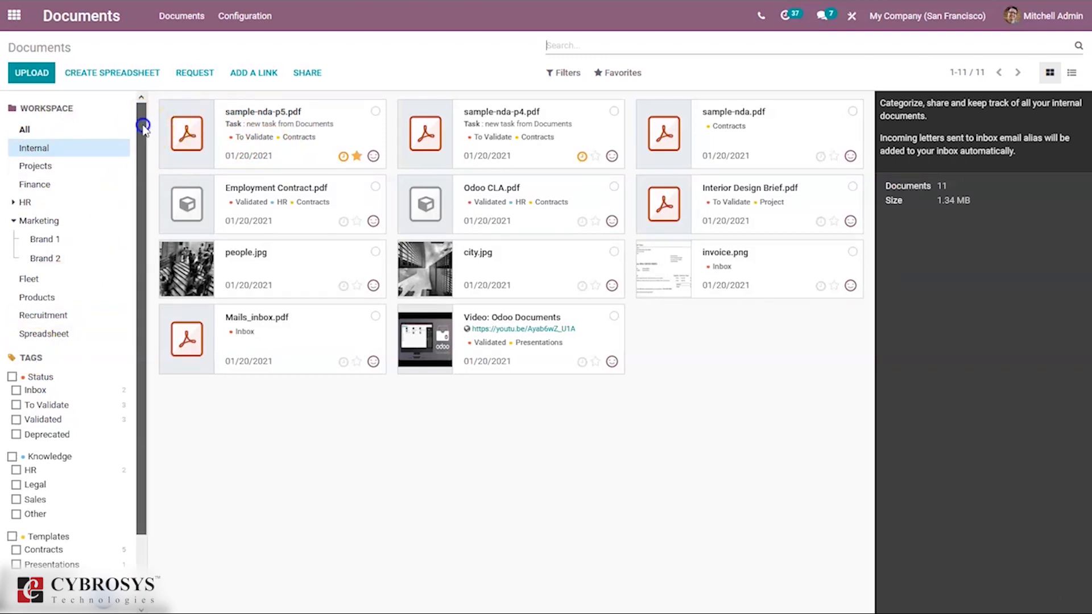
- Filter the Internal workspace's documents by the Validated status tag
{"action": "left_click_drag", "start_coordinate": [143, 127], "coordinate": [137, 207]}
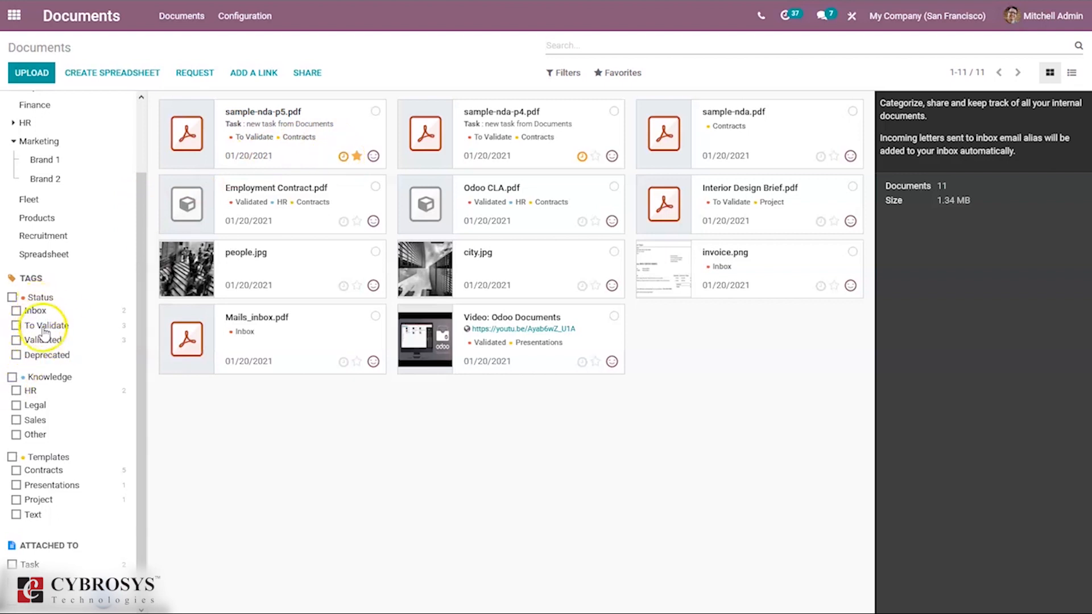
{"action": "left_click", "coordinate": [16, 340]}
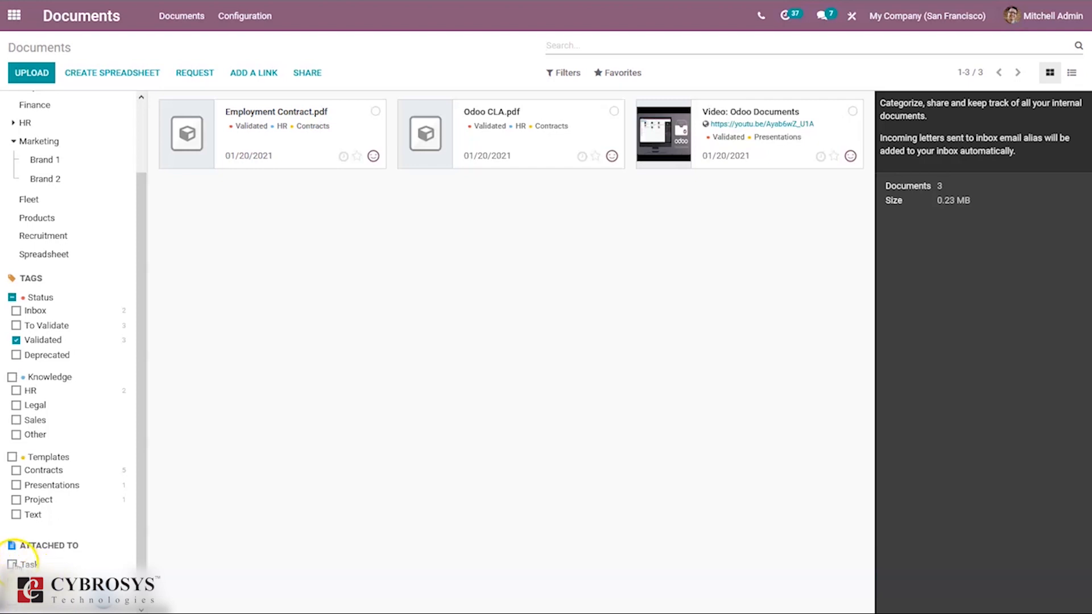
{"action": "left_click_drag", "start_coordinate": [137, 249], "coordinate": [139, 178]}
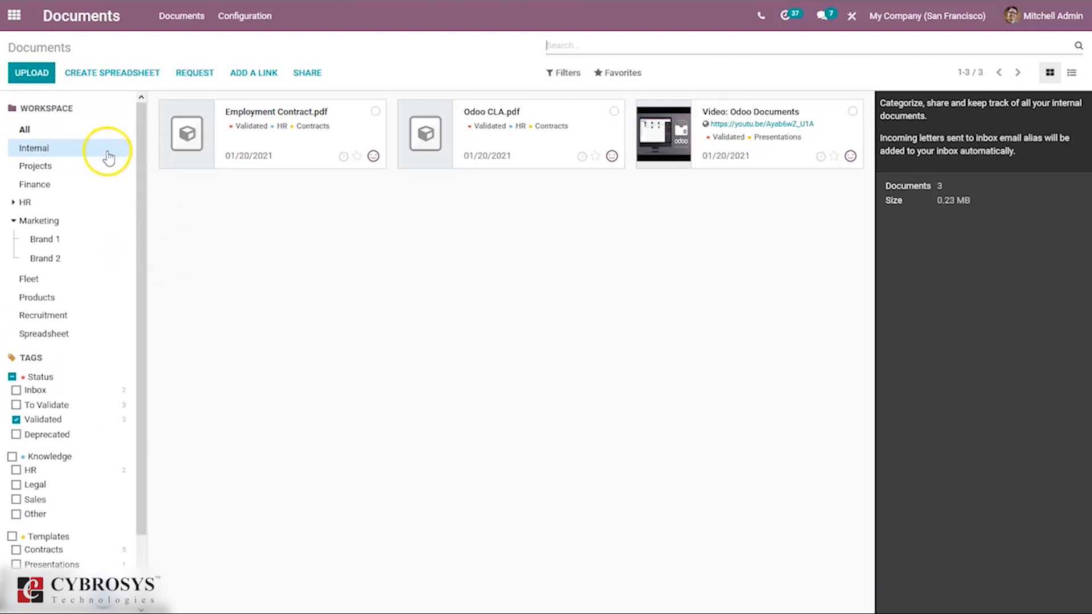
- Open the Internal workspace's configuration record and review its access rights, tags and description
{"action": "left_click", "coordinate": [233, 16]}
{"action": "left_click", "coordinate": [256, 62]}
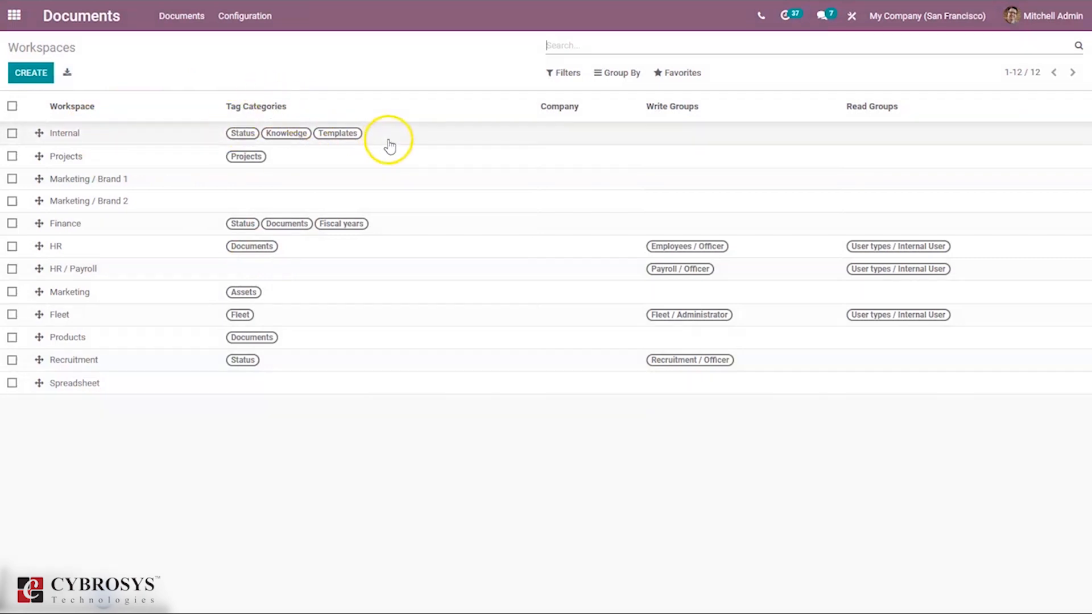
{"action": "left_click", "coordinate": [554, 135]}
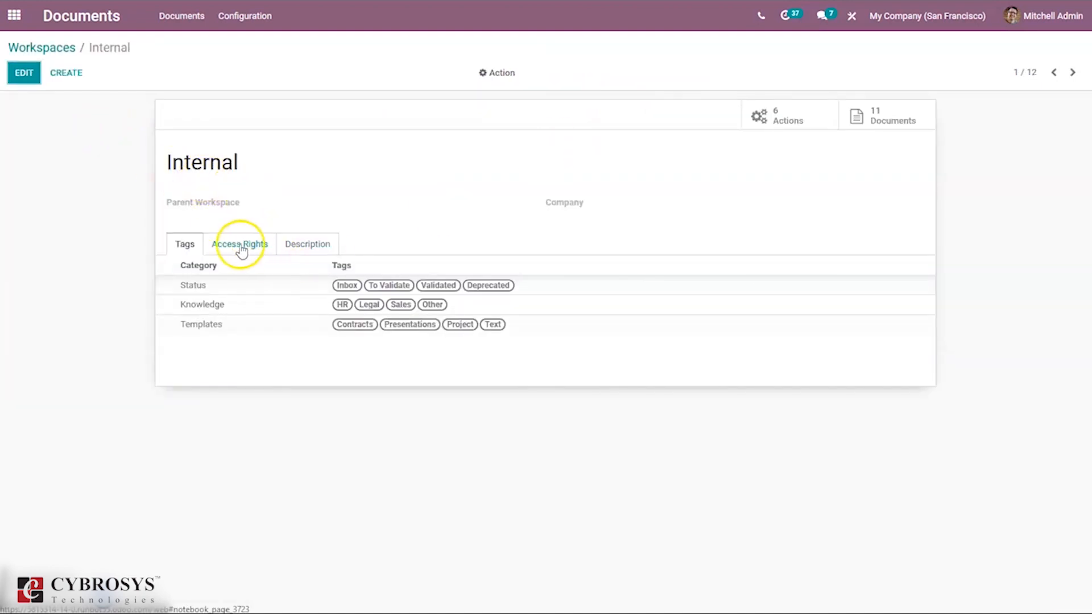
{"action": "left_click", "coordinate": [249, 244]}
{"action": "left_click", "coordinate": [188, 245]}
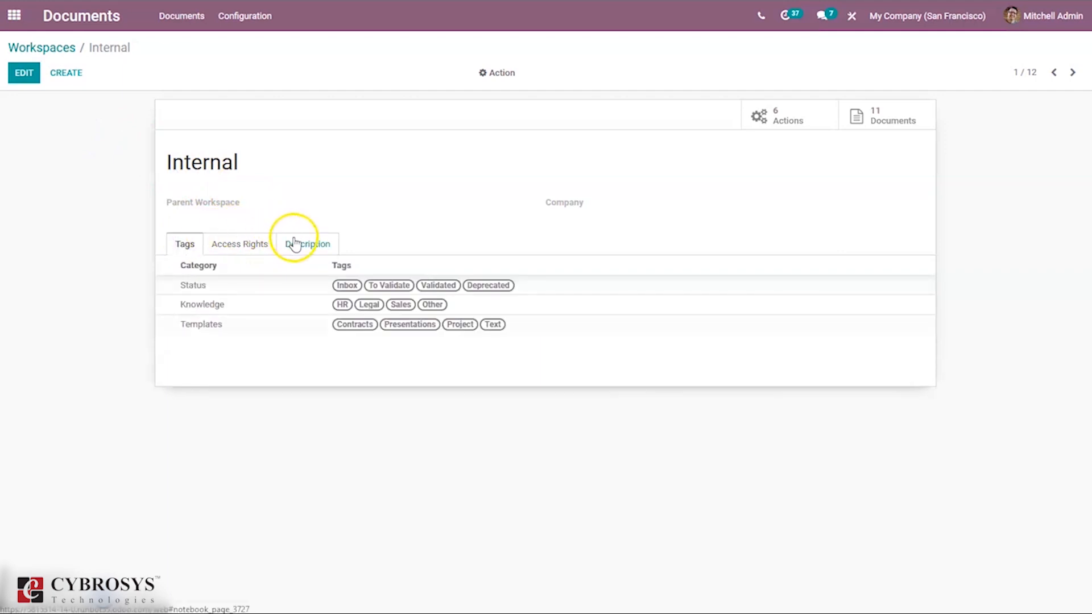
{"action": "mouse_move", "coordinate": [202, 325]}
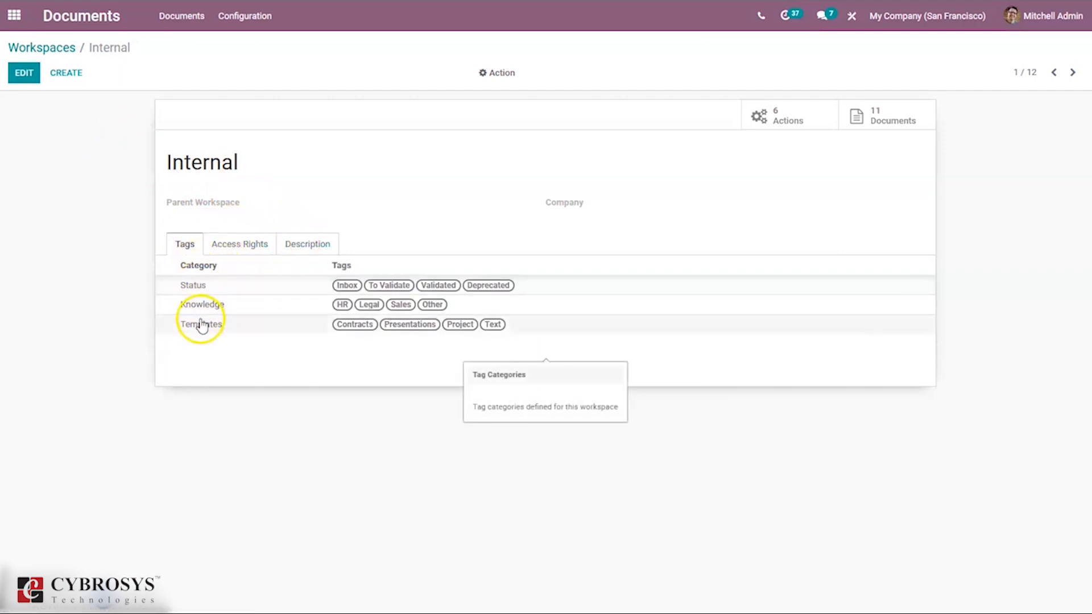
{"action": "left_click", "coordinate": [303, 244]}
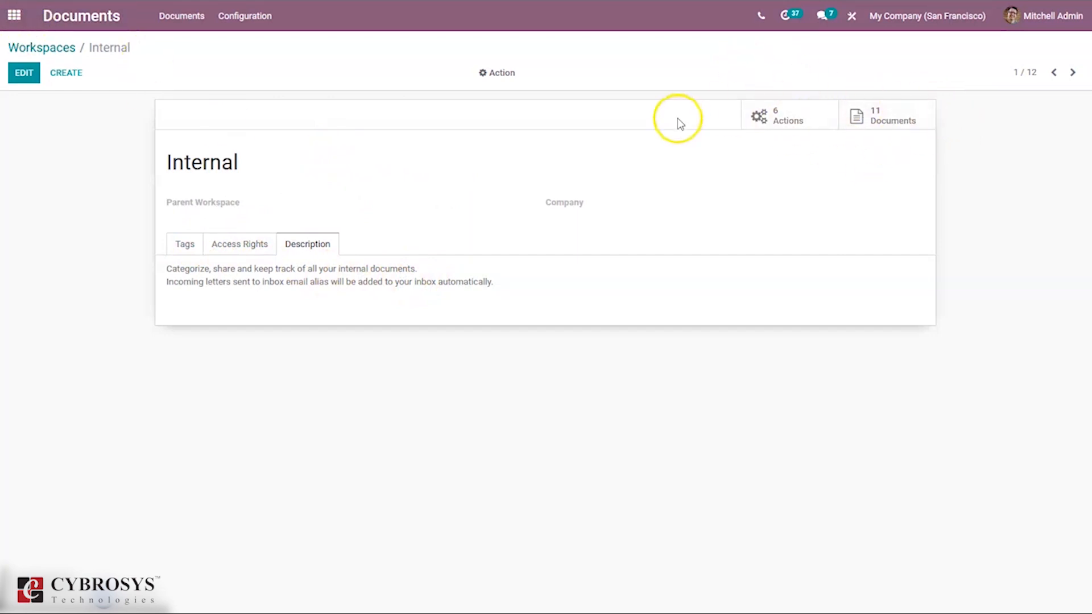
- Review the configuration lists for document tags, share links and spreadsheet templates
{"action": "left_click", "coordinate": [35, 50]}
{"action": "left_click", "coordinate": [175, 21]}
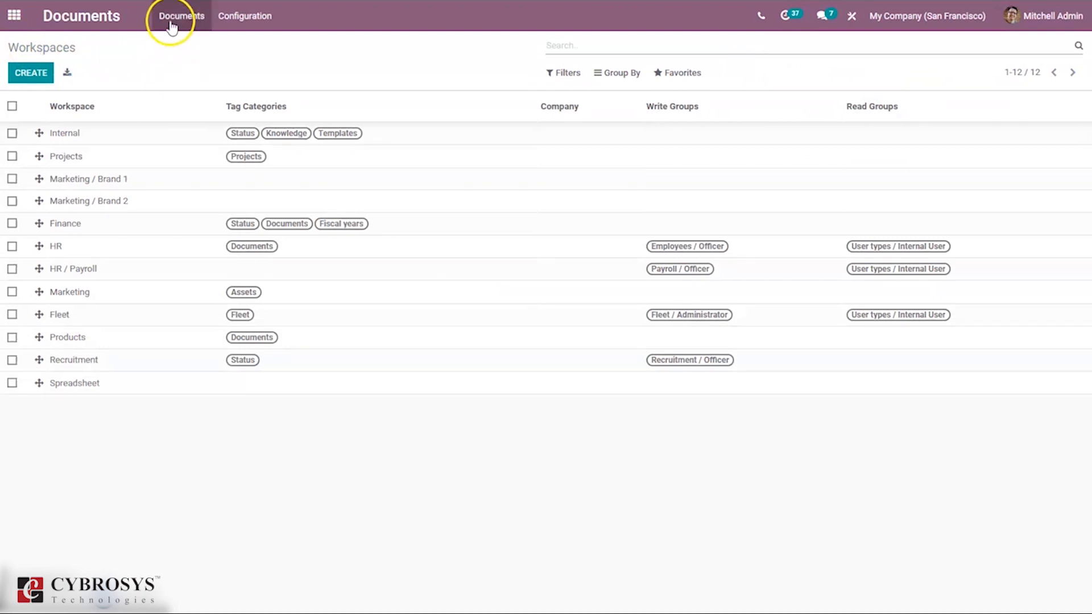
{"action": "left_click", "coordinate": [220, 17]}
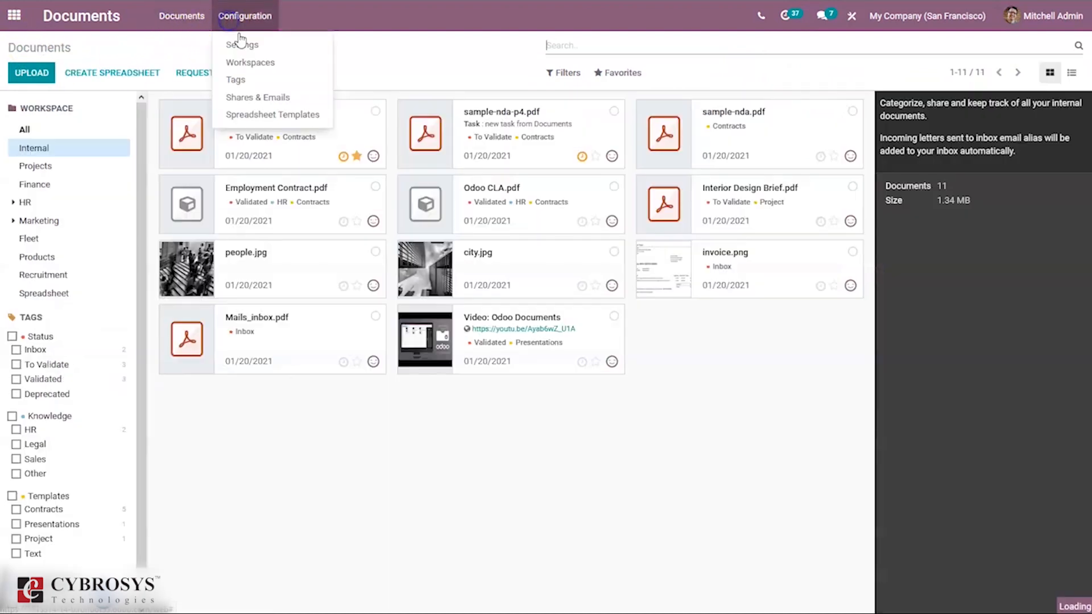
{"action": "left_click", "coordinate": [250, 80]}
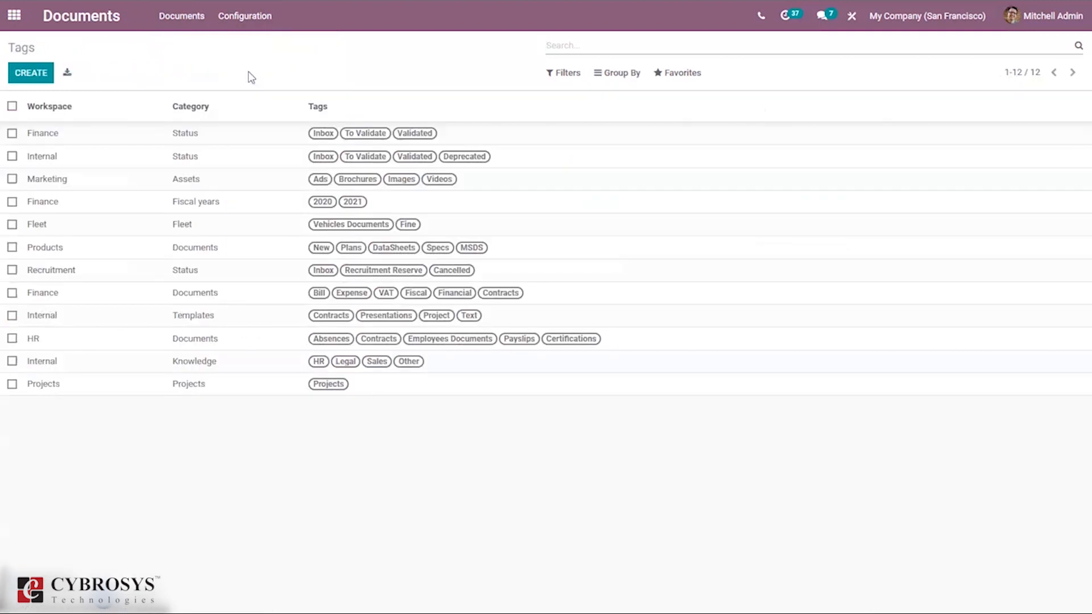
{"action": "left_click", "coordinate": [245, 16]}
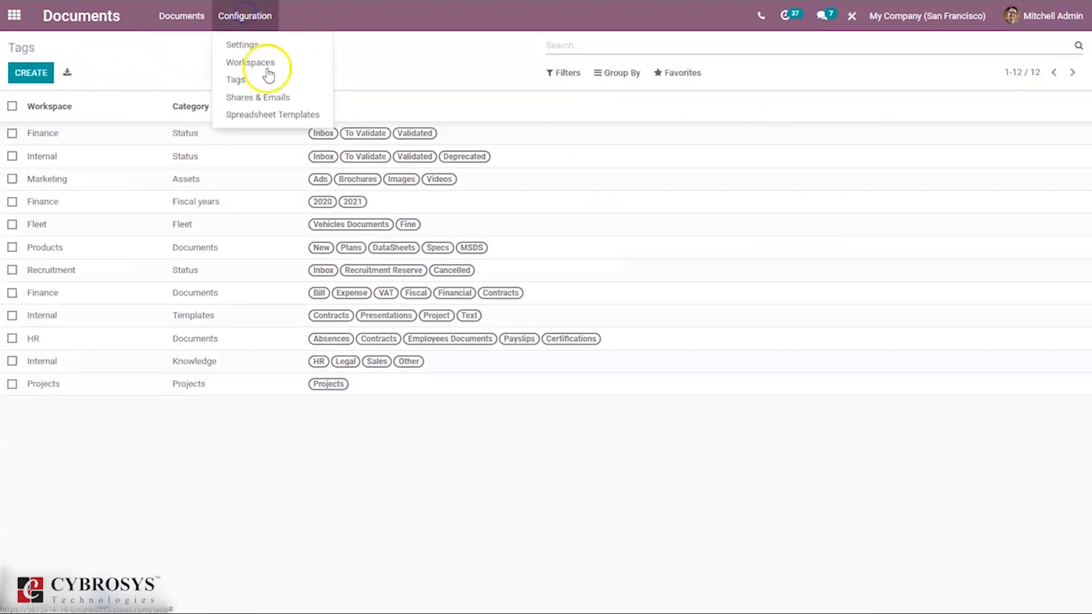
{"action": "left_click", "coordinate": [259, 99]}
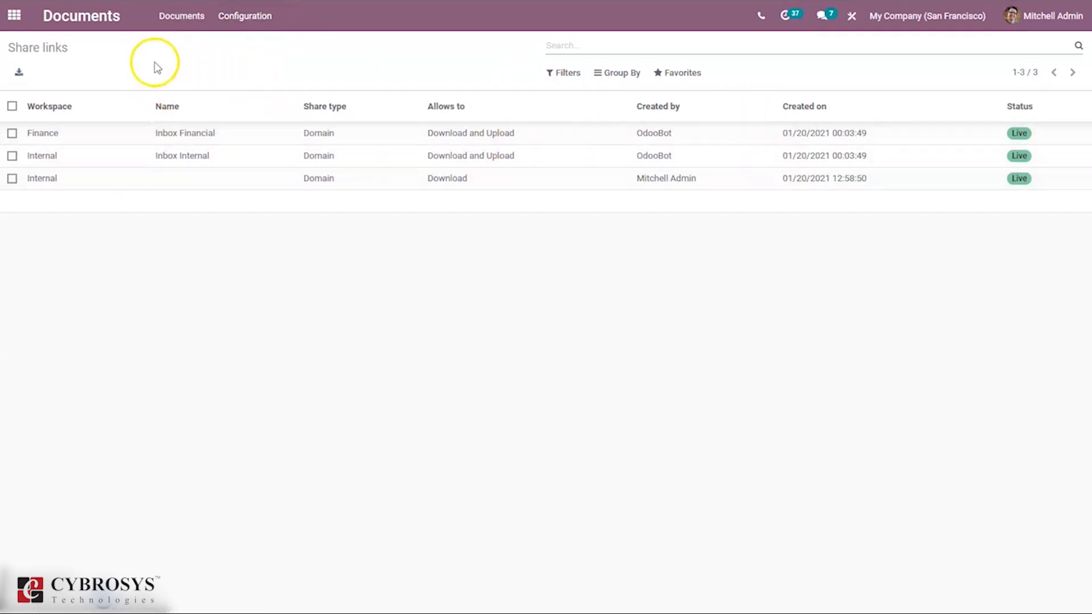
{"action": "left_click", "coordinate": [245, 26]}
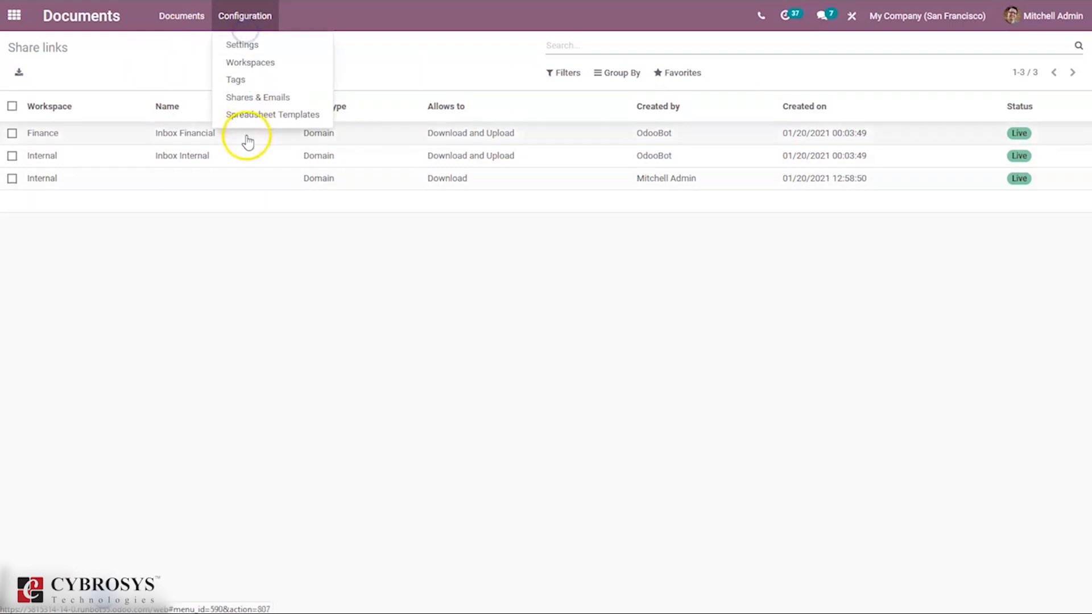
{"action": "left_click", "coordinate": [249, 115]}
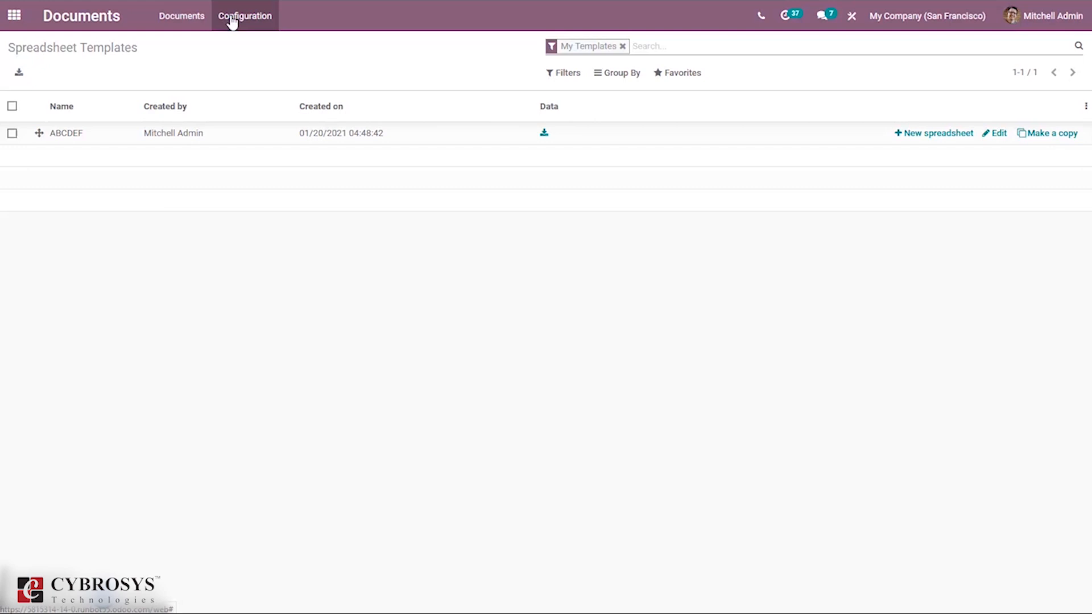
- Return to the documents overview and view the files in the Spreadsheet workspace
{"action": "left_click", "coordinate": [182, 21]}
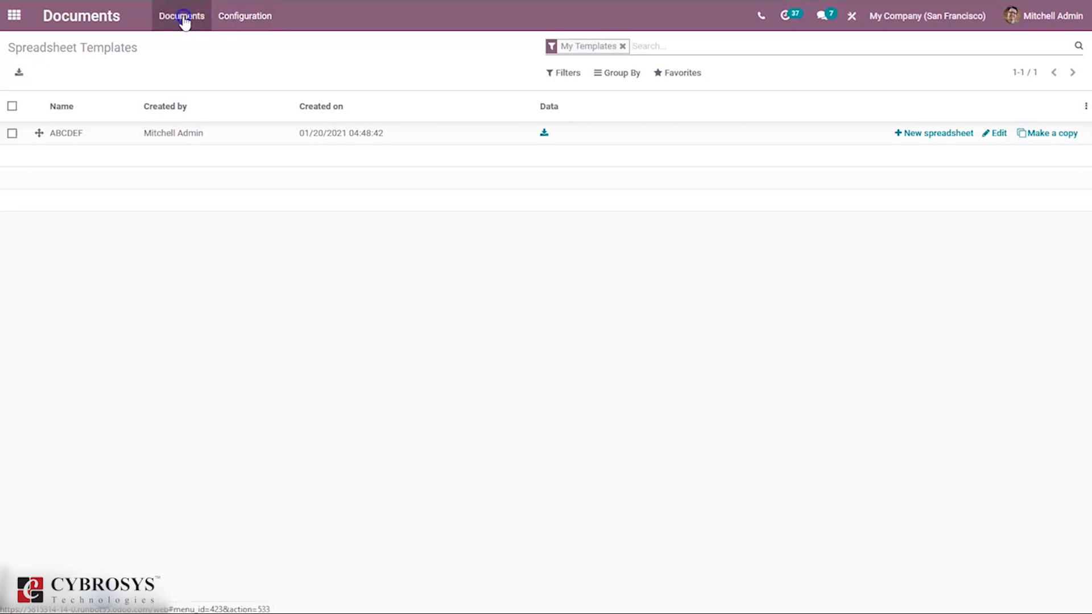
{"action": "left_click", "coordinate": [171, 20]}
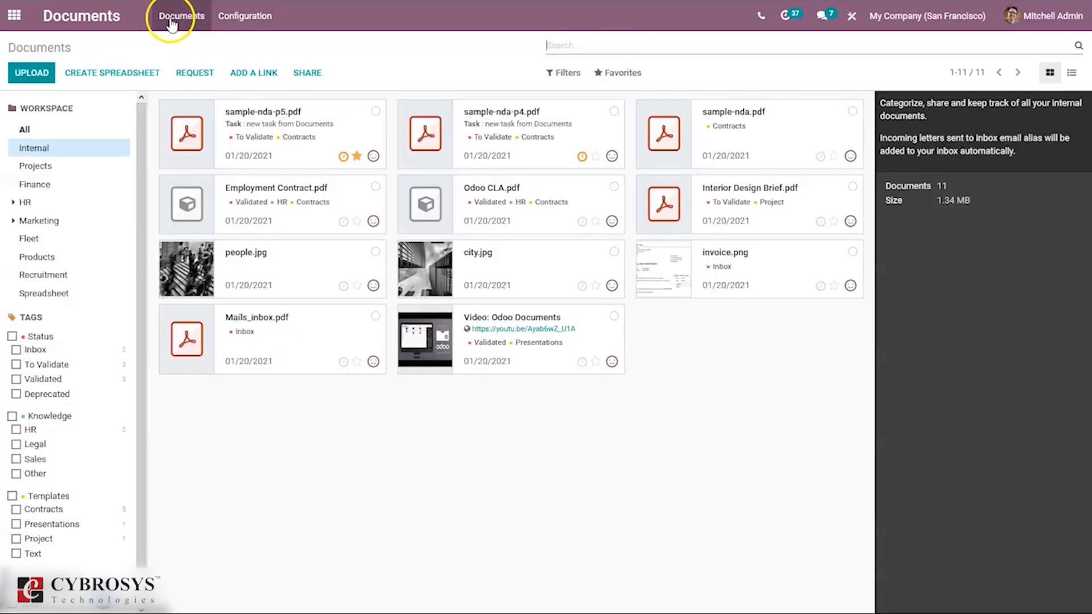
{"action": "left_click", "coordinate": [53, 294]}
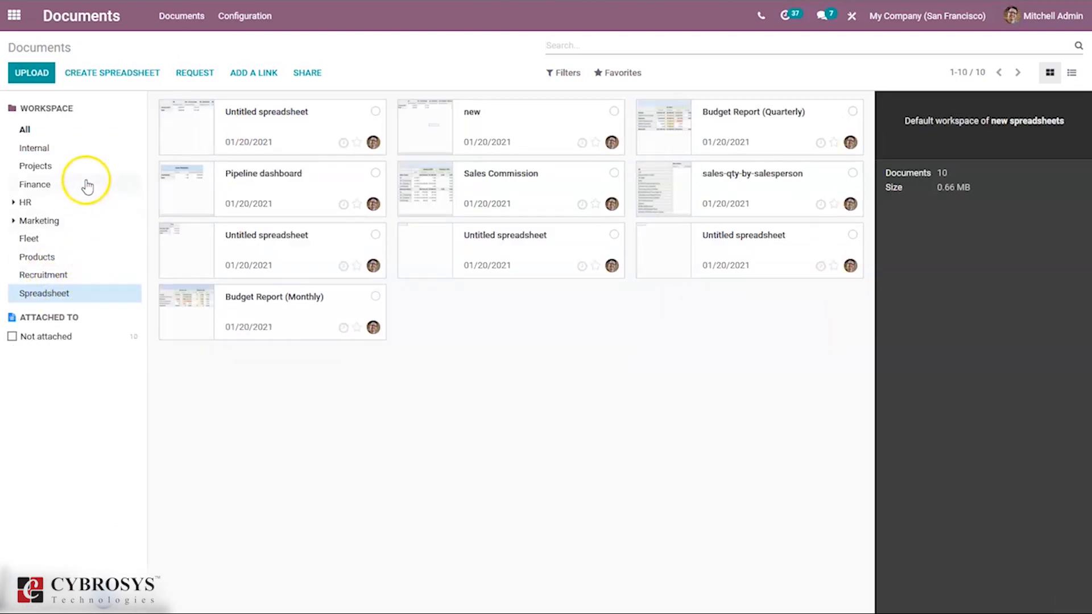
- Upload the file BILL_2021_01_0010 from the Downloads folder to the Projects workspace
{"action": "left_click", "coordinate": [39, 72]}
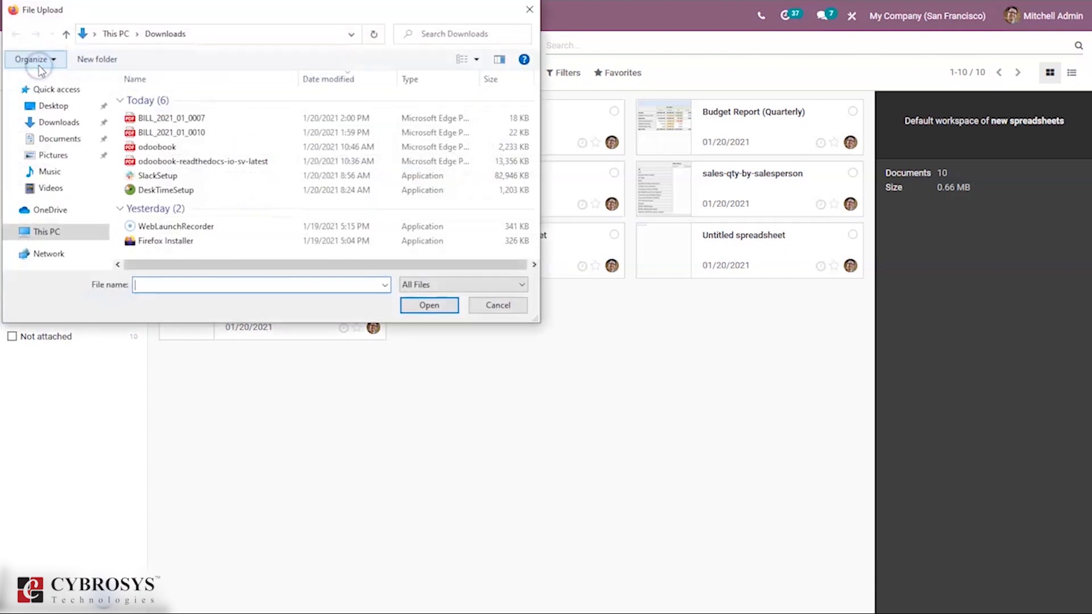
{"action": "left_click", "coordinate": [529, 10]}
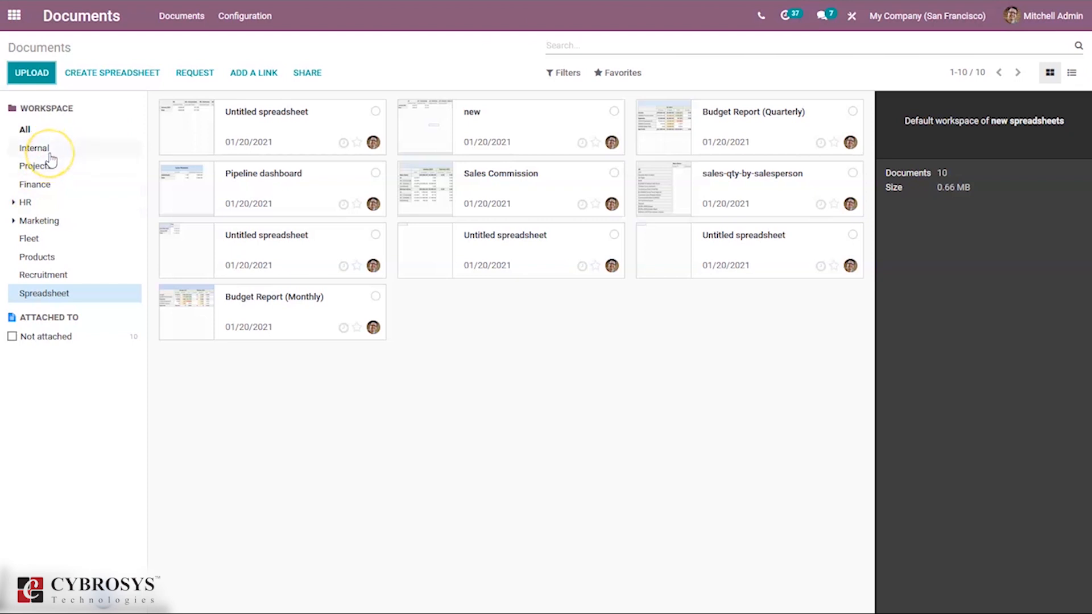
{"action": "left_click", "coordinate": [51, 166]}
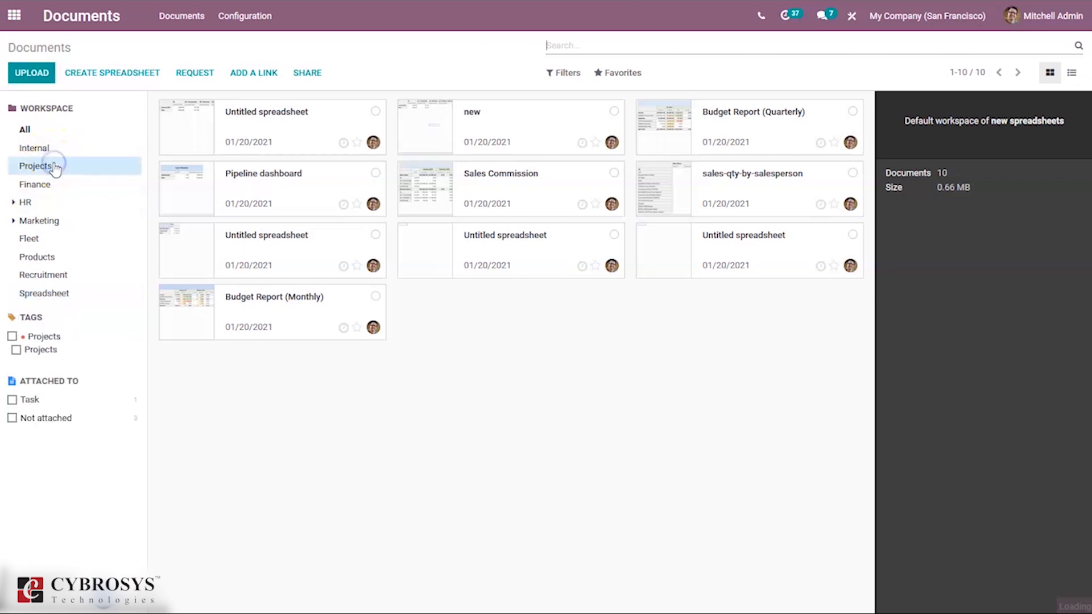
{"action": "left_click", "coordinate": [31, 73]}
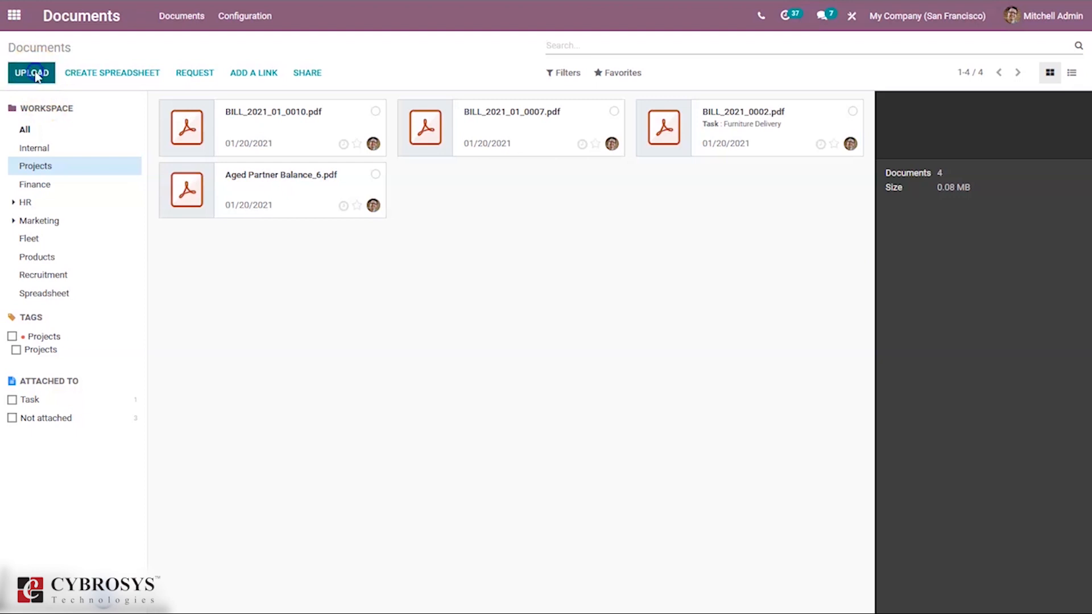
{"action": "left_click", "coordinate": [219, 140]}
{"action": "left_click", "coordinate": [429, 304]}
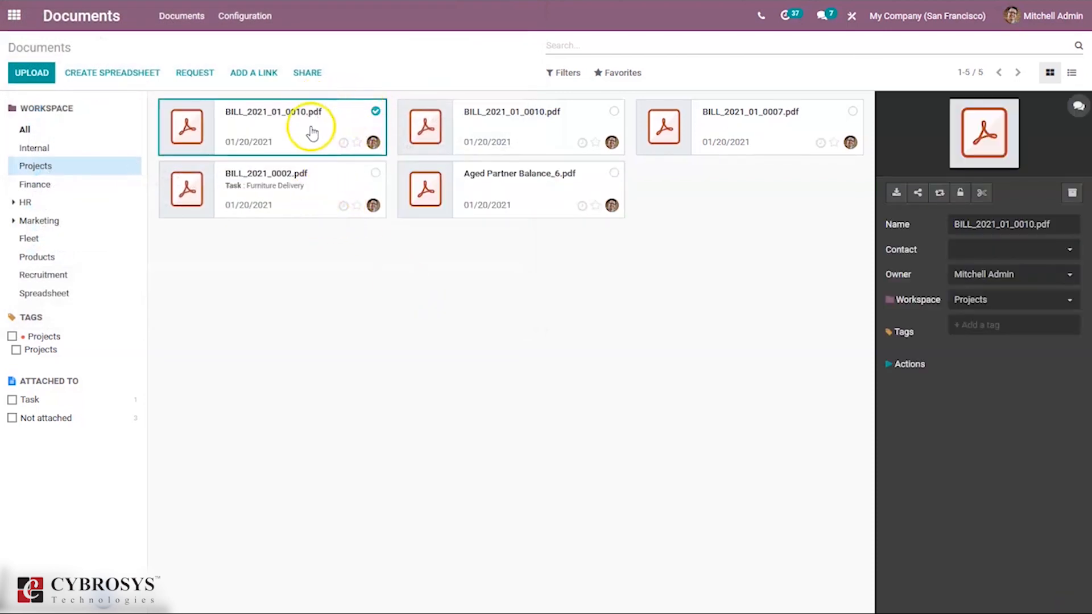
- Move the newly uploaded BILL_2021_01_0010.pdf to the Finance workspace and open that workspace
{"action": "left_click", "coordinate": [373, 109]}
{"action": "left_click", "coordinate": [373, 111]}
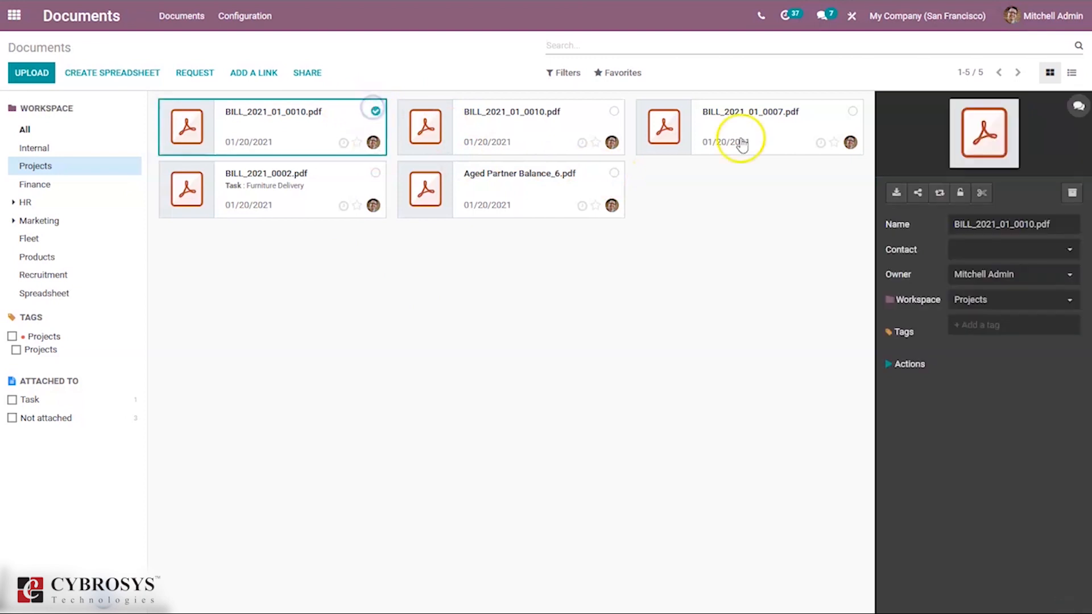
{"action": "left_click", "coordinate": [979, 302]}
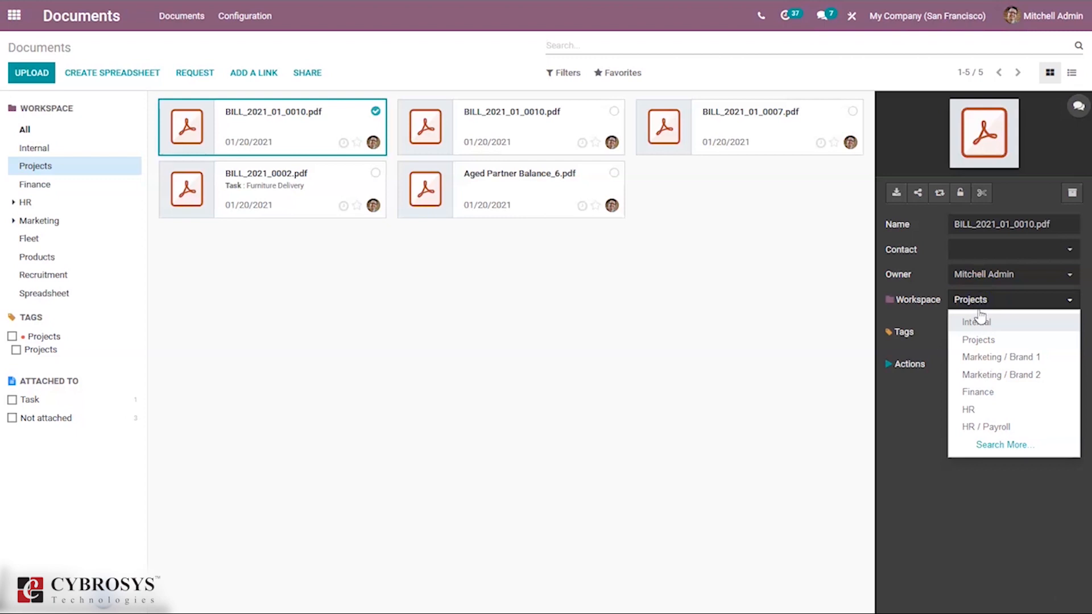
{"action": "left_click", "coordinate": [983, 393]}
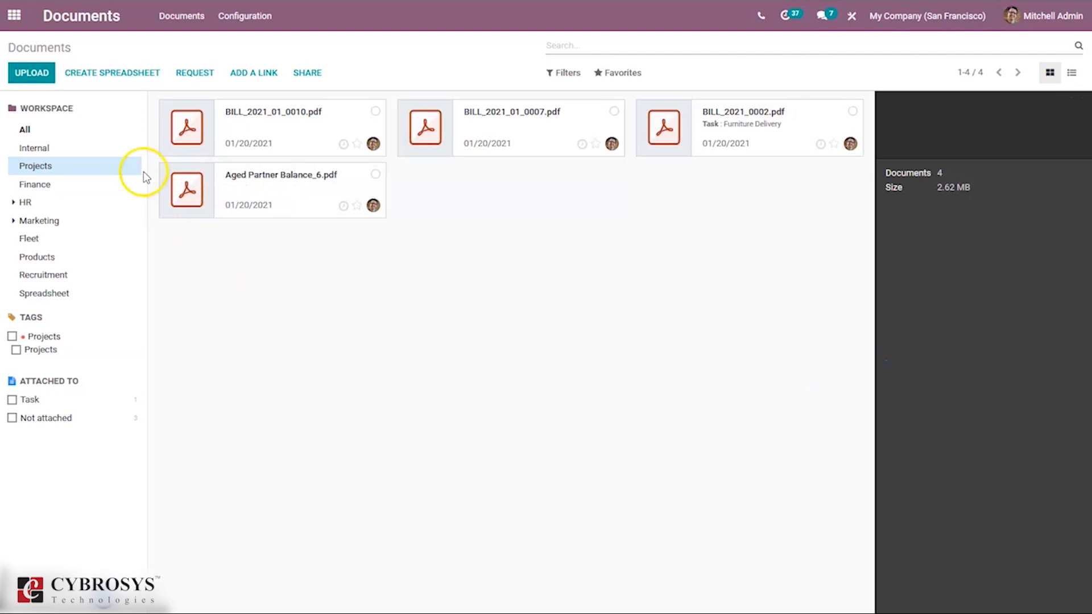
{"action": "left_click", "coordinate": [78, 186]}
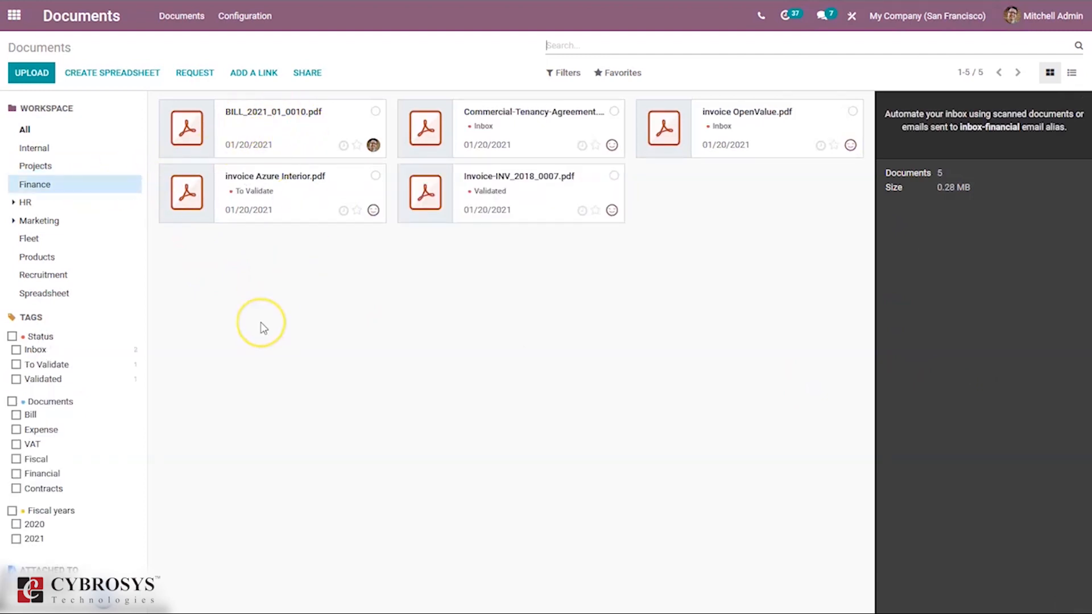
- Open the Documents settings to examine the Files Centralization options
{"action": "left_click", "coordinate": [244, 16]}
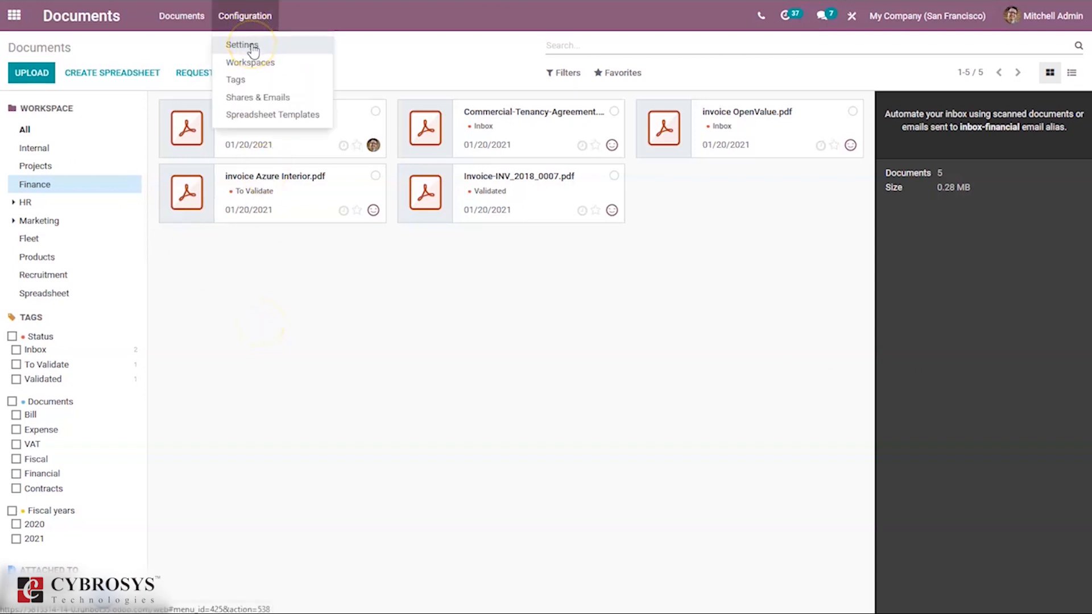
{"action": "left_click", "coordinate": [253, 47]}
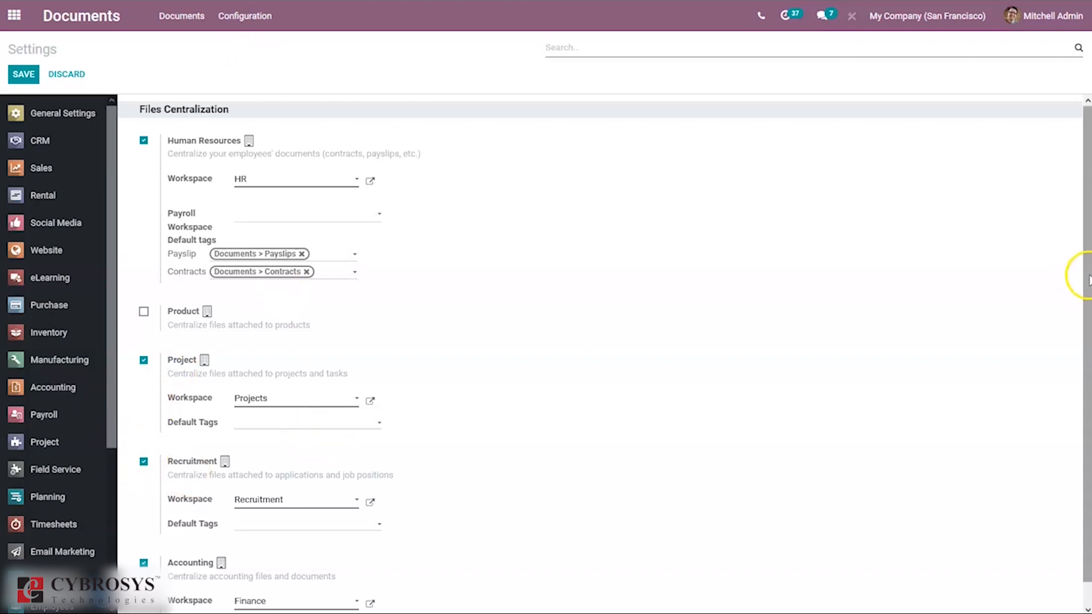
- Examine the Files Centralization settings for Human Resources, Product, Project, Recruitment and Accounting, and return to the documents overview
{"action": "left_click_drag", "start_coordinate": [1089, 279], "coordinate": [1088, 296]}
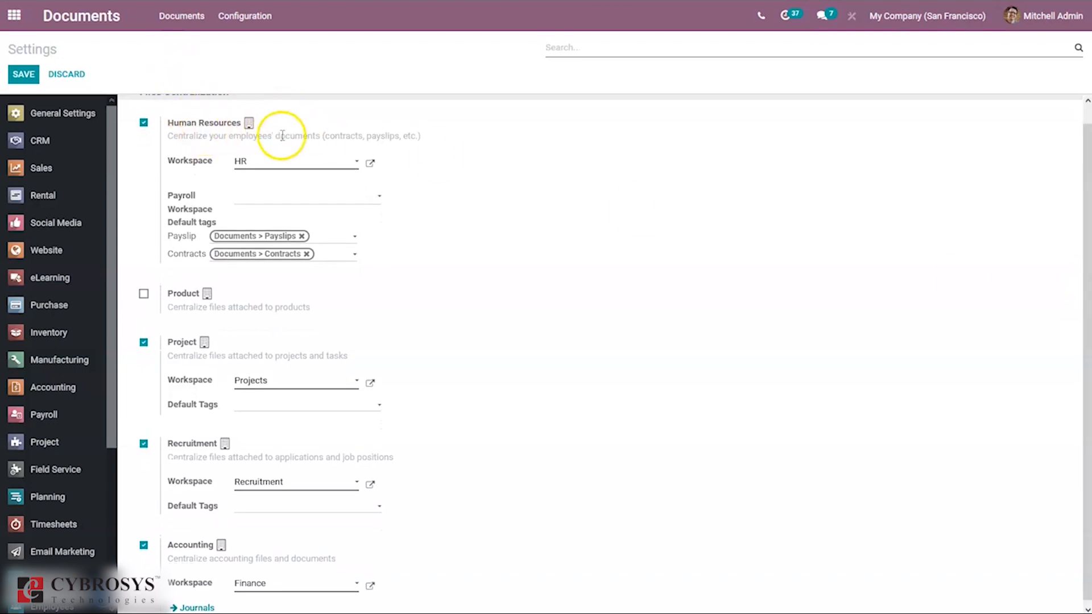
{"action": "left_click", "coordinate": [247, 162]}
{"action": "left_click", "coordinate": [458, 219]}
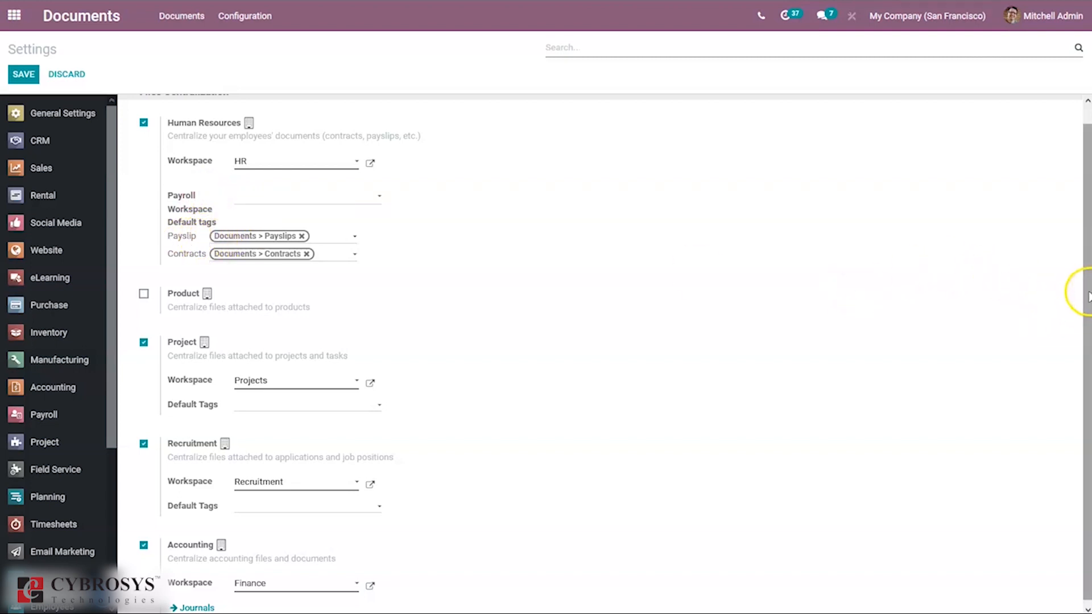
{"action": "mouse_move", "coordinate": [1089, 293]}
{"action": "left_mouse_down"}
{"action": "mouse_move", "coordinate": [1089, 256]}
{"action": "mouse_move", "coordinate": [1090, 276]}
{"action": "left_mouse_up"}
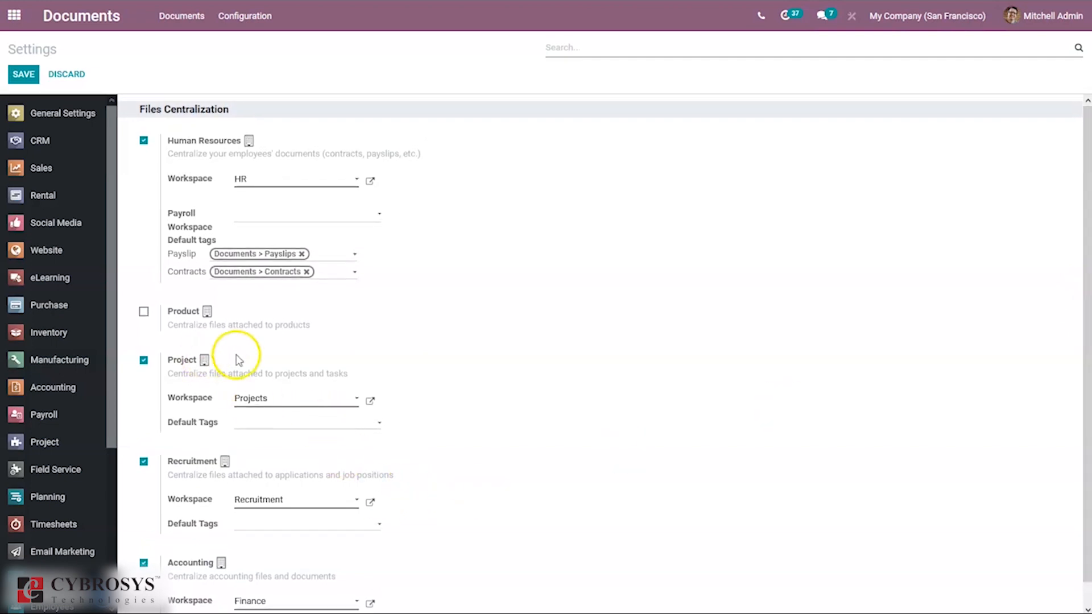
{"action": "left_click_drag", "start_coordinate": [1090, 323], "coordinate": [1091, 396]}
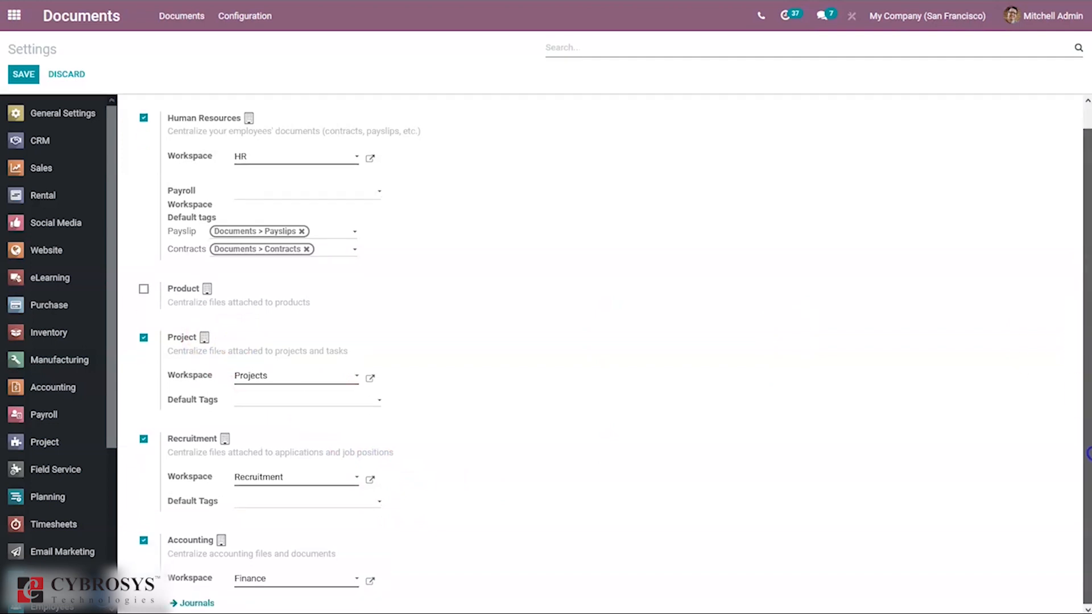
{"action": "left_click_drag", "start_coordinate": [63, 553], "coordinate": [332, 380]}
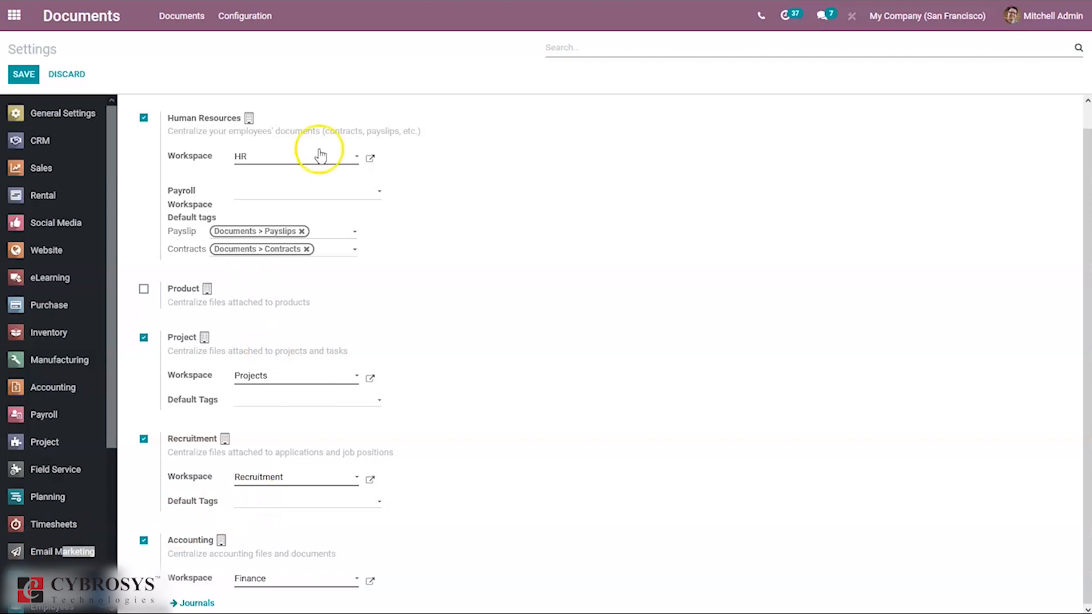
{"action": "left_click", "coordinate": [191, 15]}
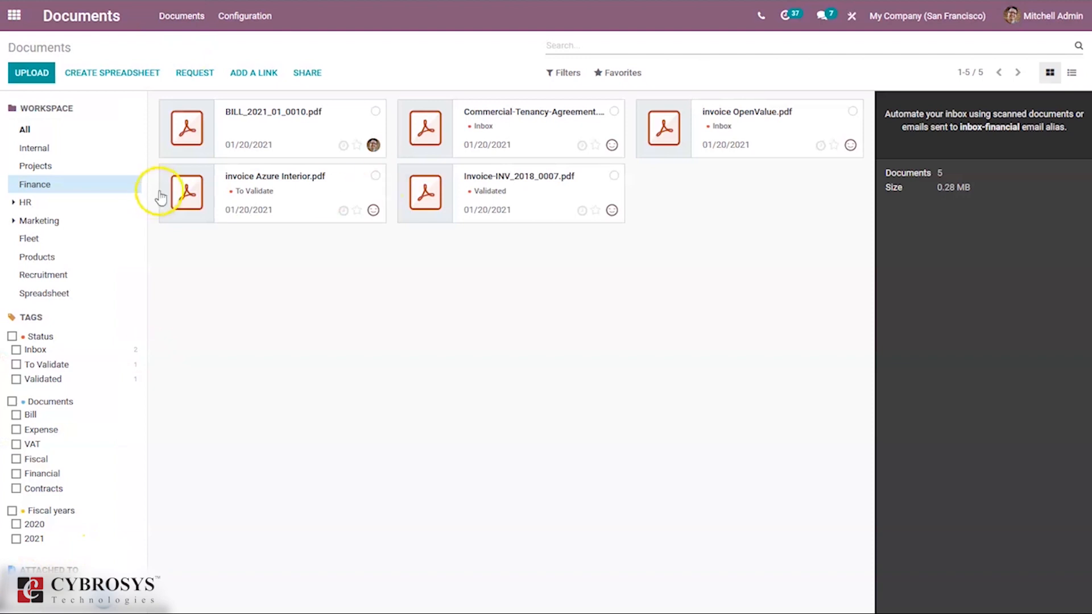
- Select the Commercial-Tenancy-Agreement document in the Finance workspace and view its file replacement dialog without choosing a file
{"action": "left_click", "coordinate": [615, 110]}
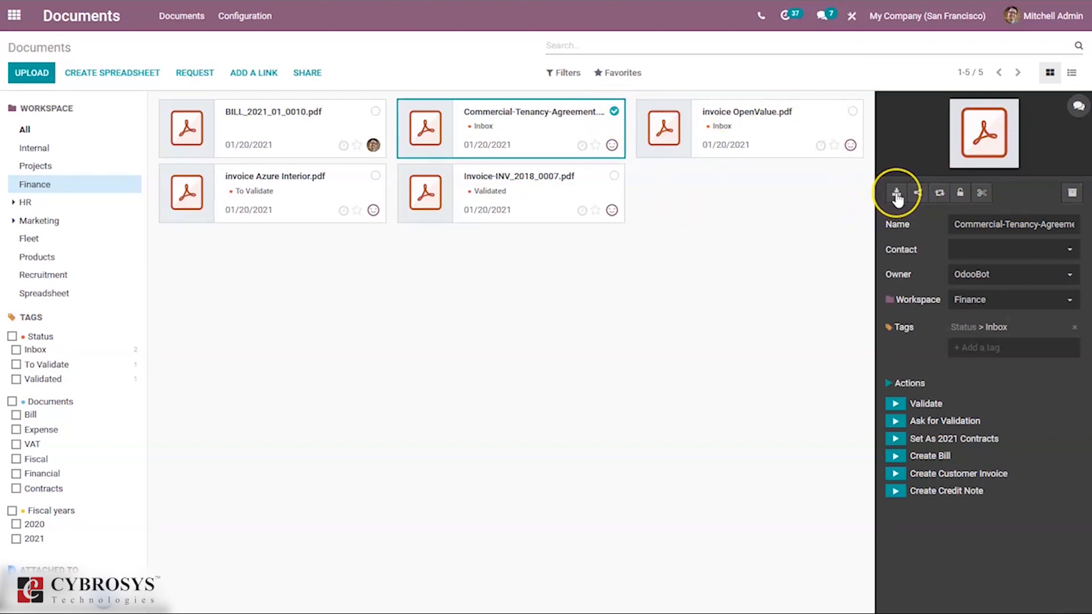
{"action": "left_click", "coordinate": [937, 196]}
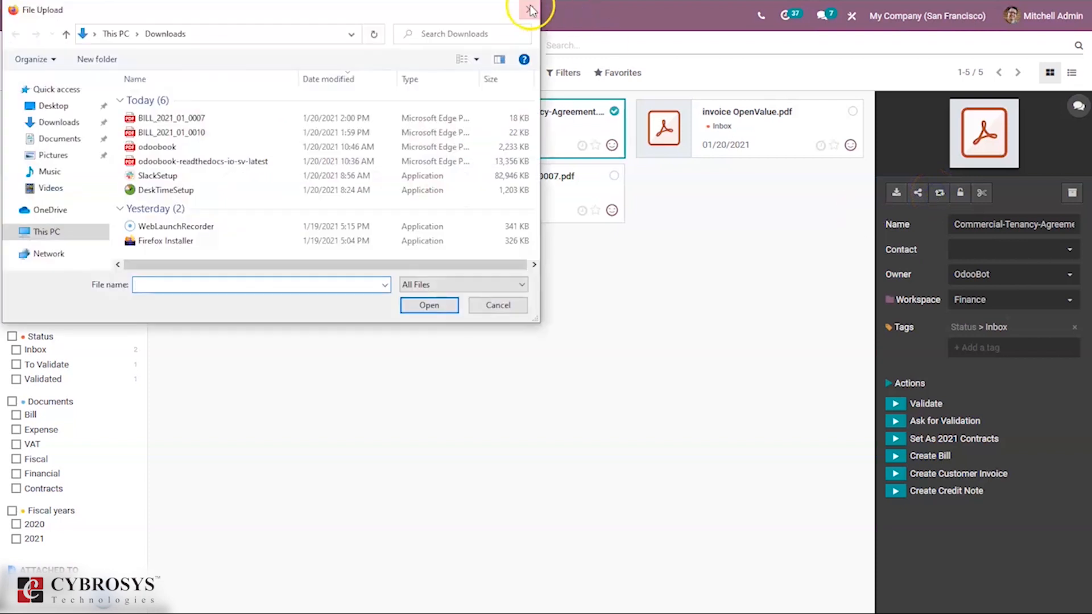
{"action": "left_click", "coordinate": [524, 10]}
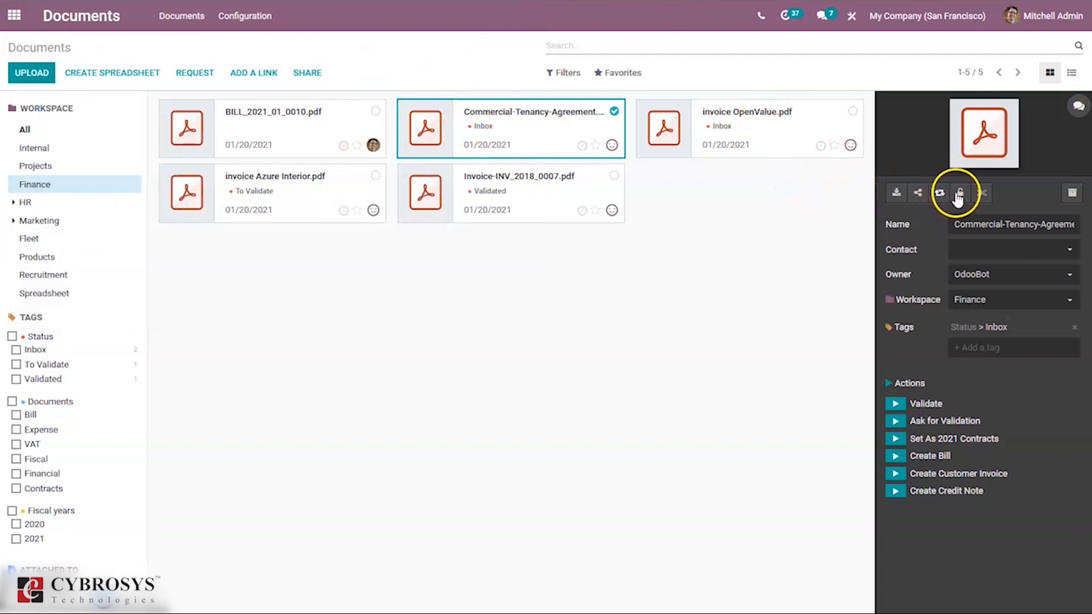
{"action": "left_click", "coordinate": [960, 195]}
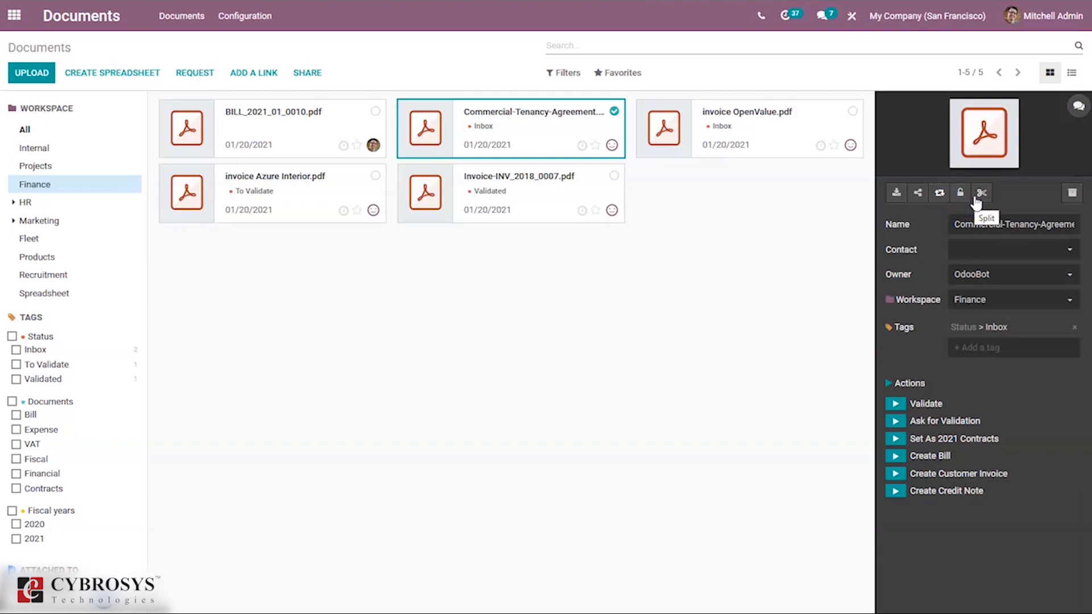
- Open the Commercial-Tenancy-Agreement document in the split view and apply the Validate action to its page
{"action": "left_click", "coordinate": [977, 195]}
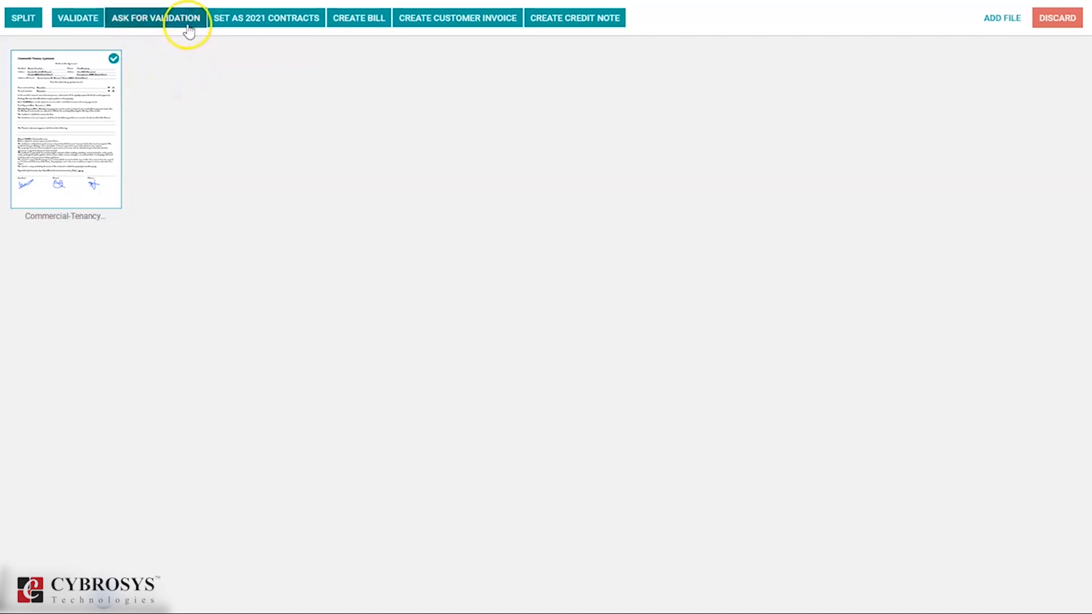
{"action": "left_click", "coordinate": [257, 20]}
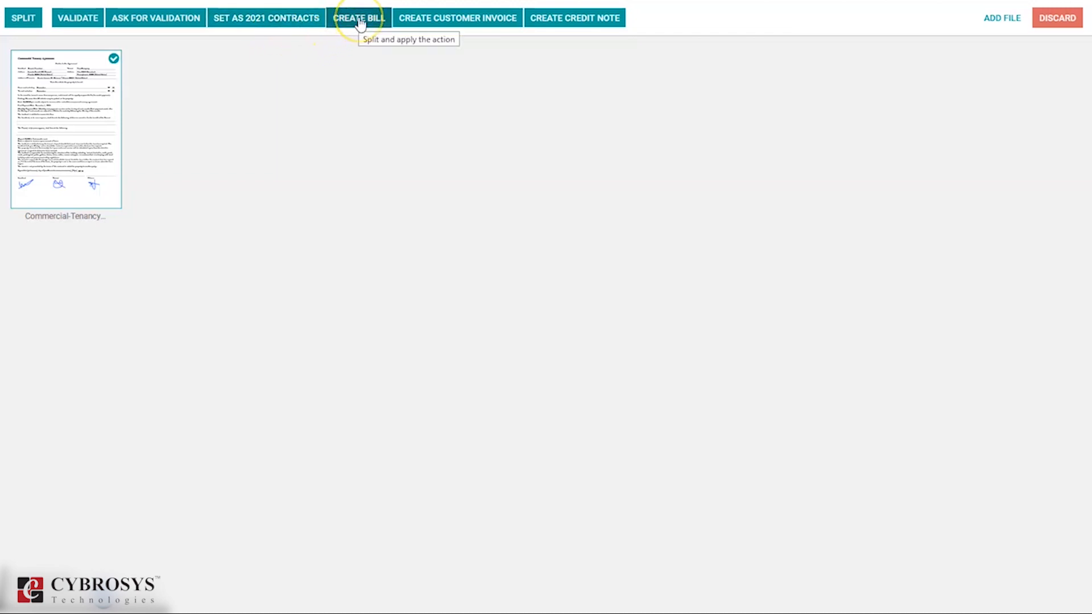
{"action": "left_click", "coordinate": [445, 26]}
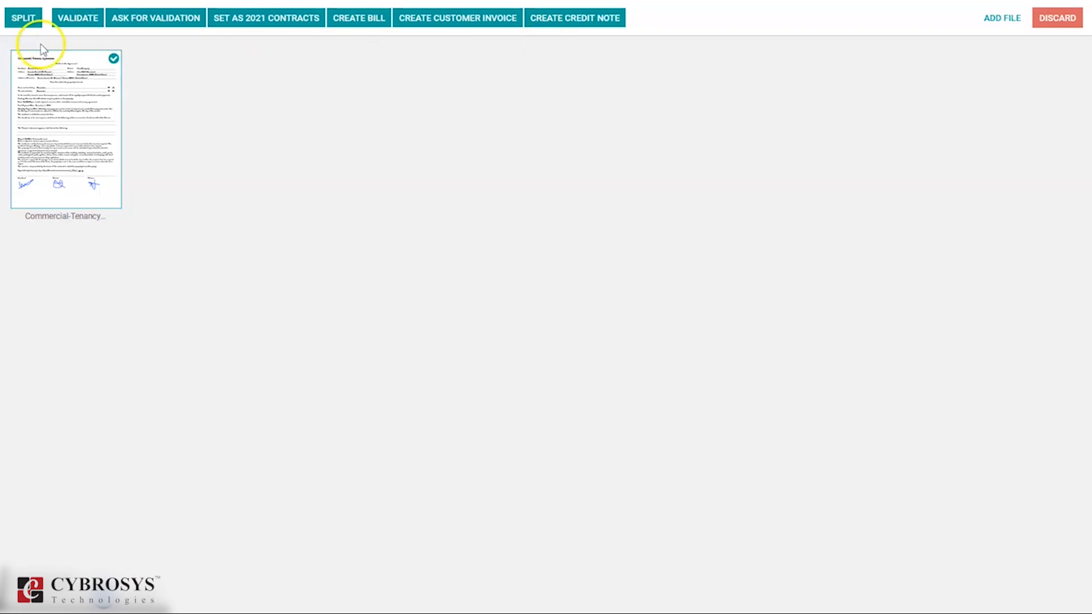
{"action": "left_click", "coordinate": [78, 18]}
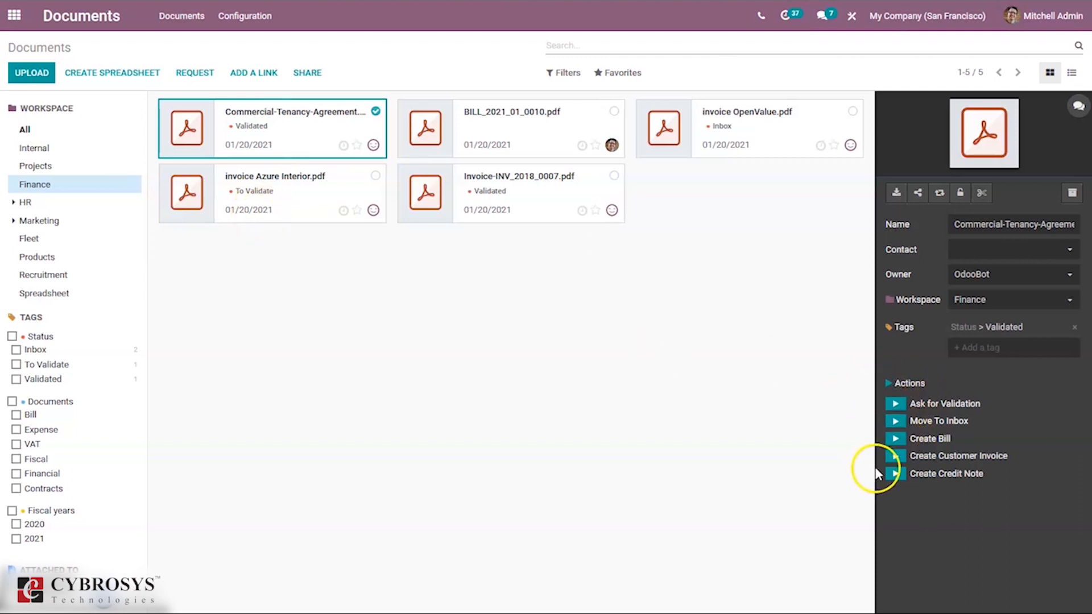
- Create a bill from the validated Commercial-Tenancy-Agreement document and return to the documents overview
{"action": "left_click", "coordinate": [899, 439]}
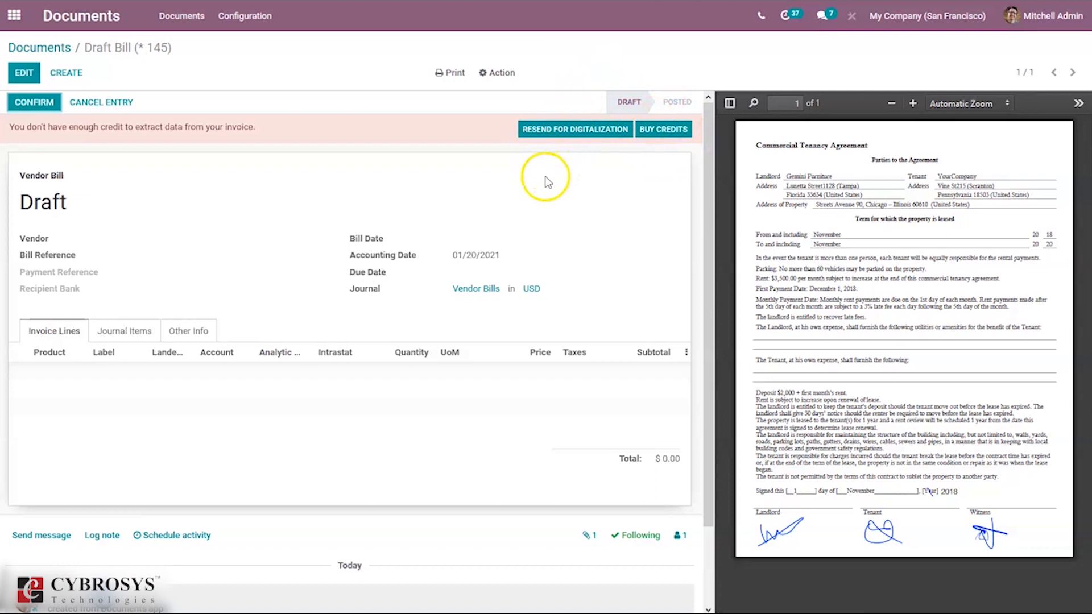
{"action": "left_click", "coordinate": [54, 51]}
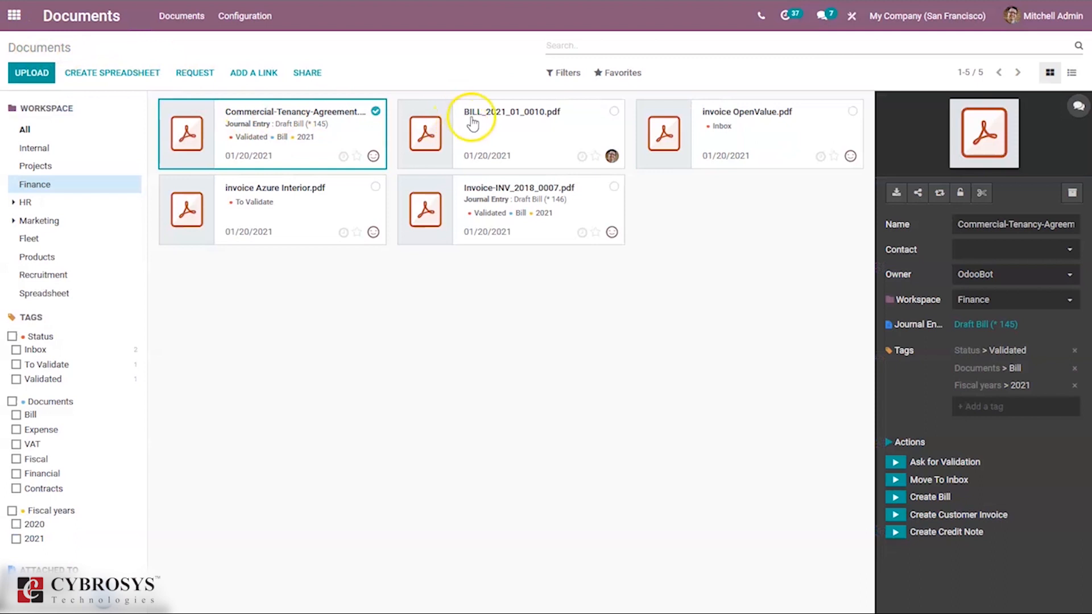
- Select only Invoice-INV_2018_0007.pdf and open its draft bill with the Create Customer Invoice action
{"action": "left_click", "coordinate": [613, 190]}
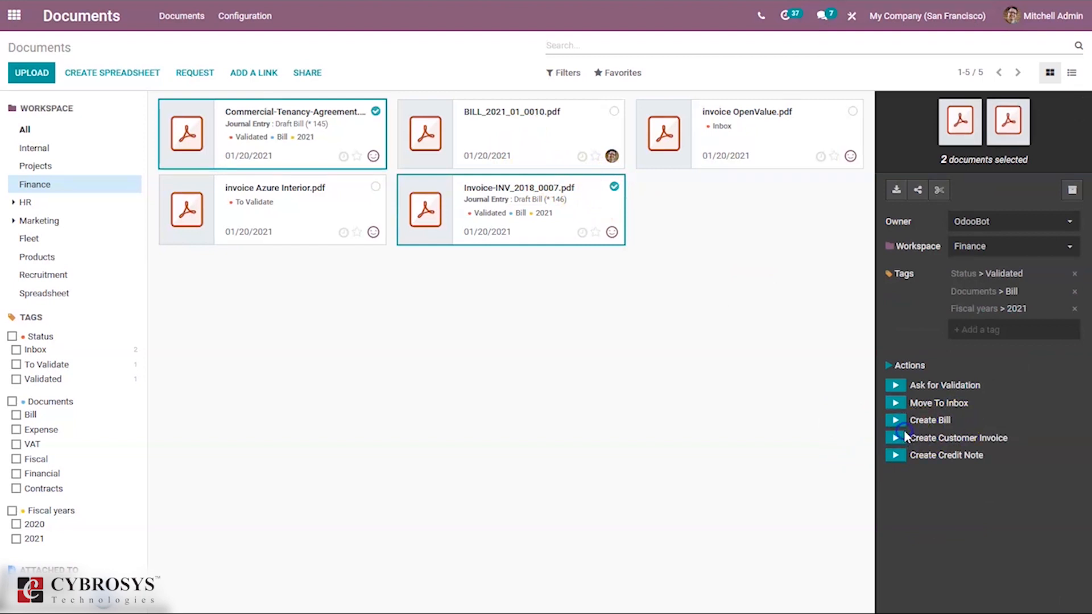
{"action": "left_click", "coordinate": [375, 108]}
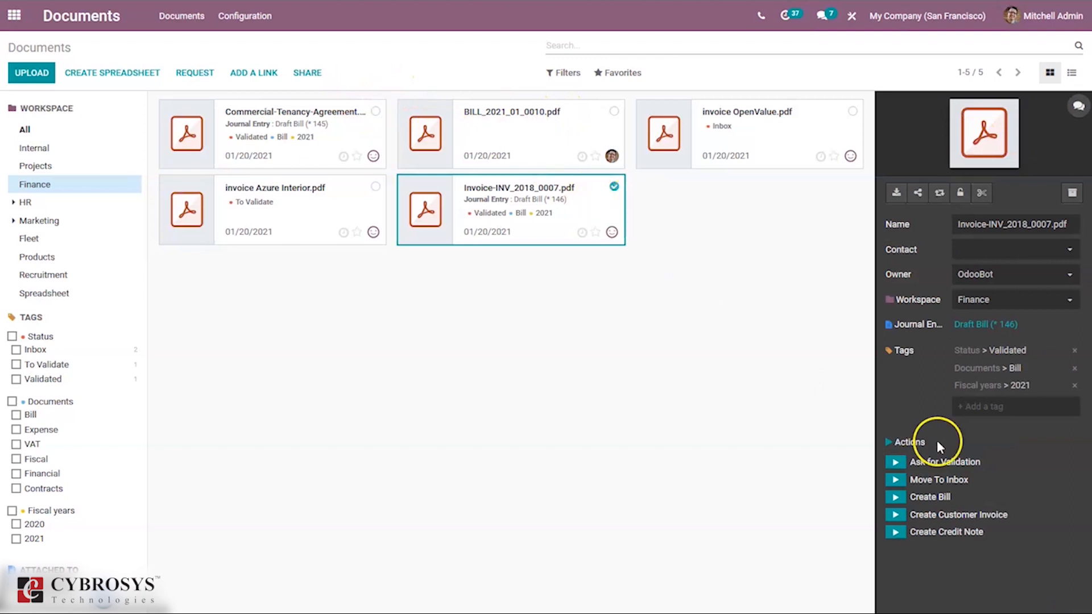
{"action": "left_click", "coordinate": [895, 515]}
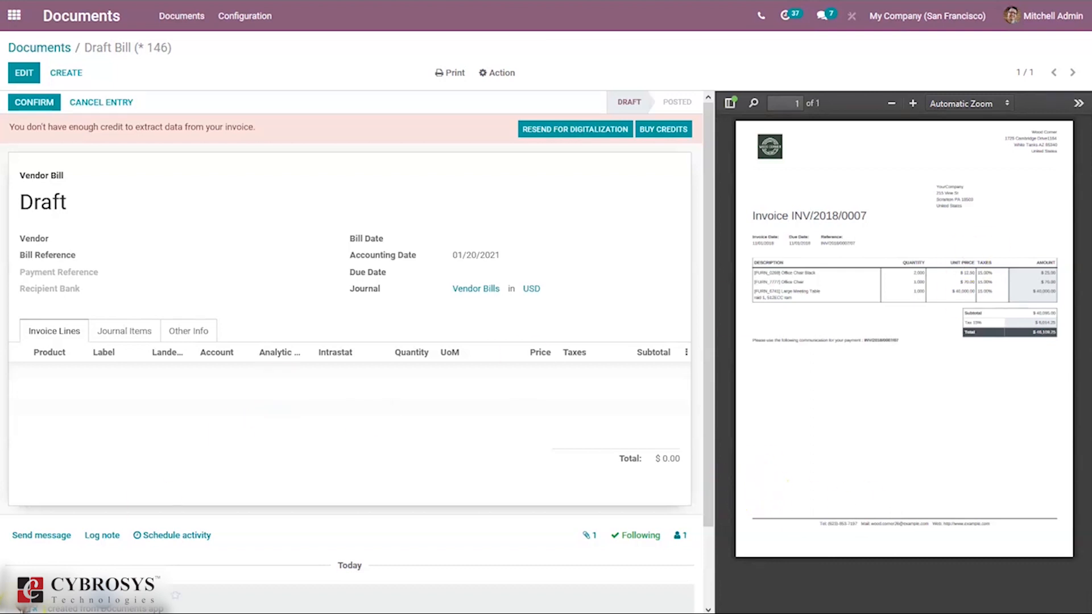
- Send the bill's followers the message "Is the Invoiced amount correct?" and return to the documents overview
{"action": "scroll", "coordinate": [57, 546], "scroll_direction": "down", "scroll_amount": 2}
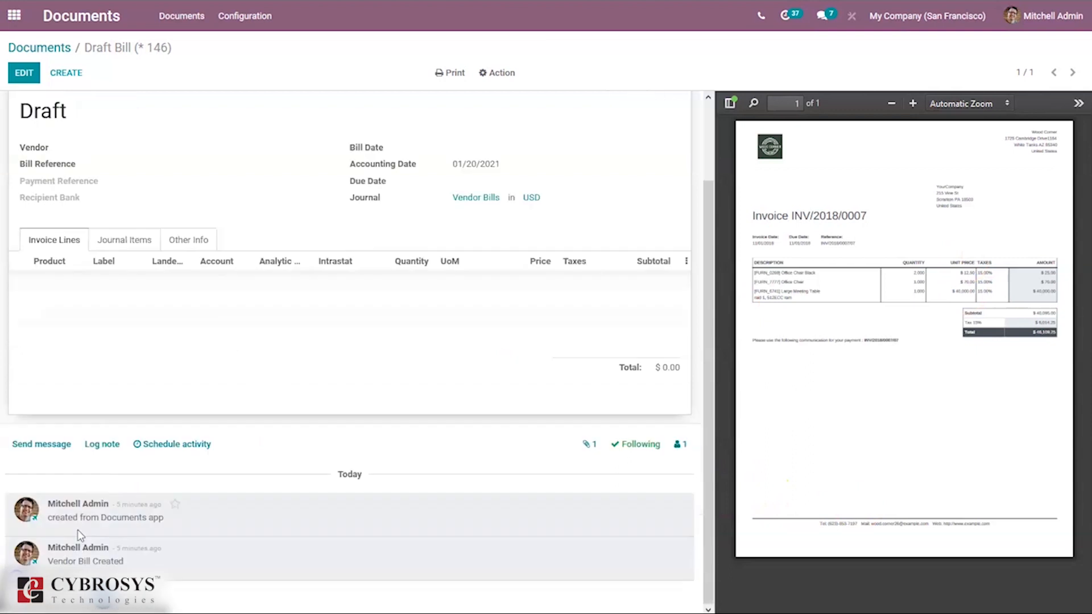
{"action": "left_click", "coordinate": [47, 445]}
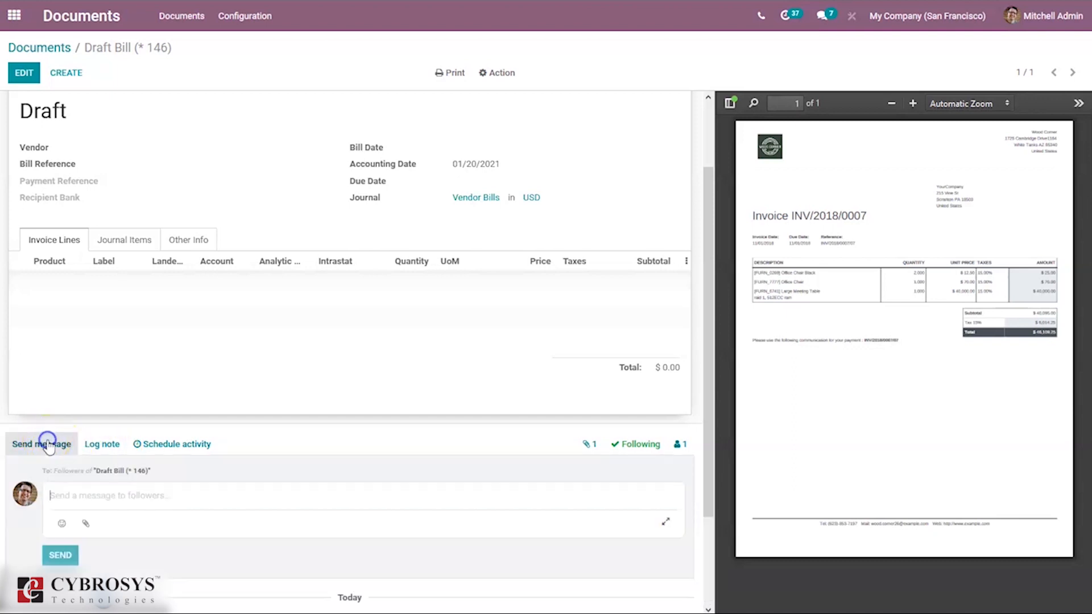
{"action": "left_click", "coordinate": [115, 494]}
{"action": "type", "text": "Is the Invoiced amount c"}
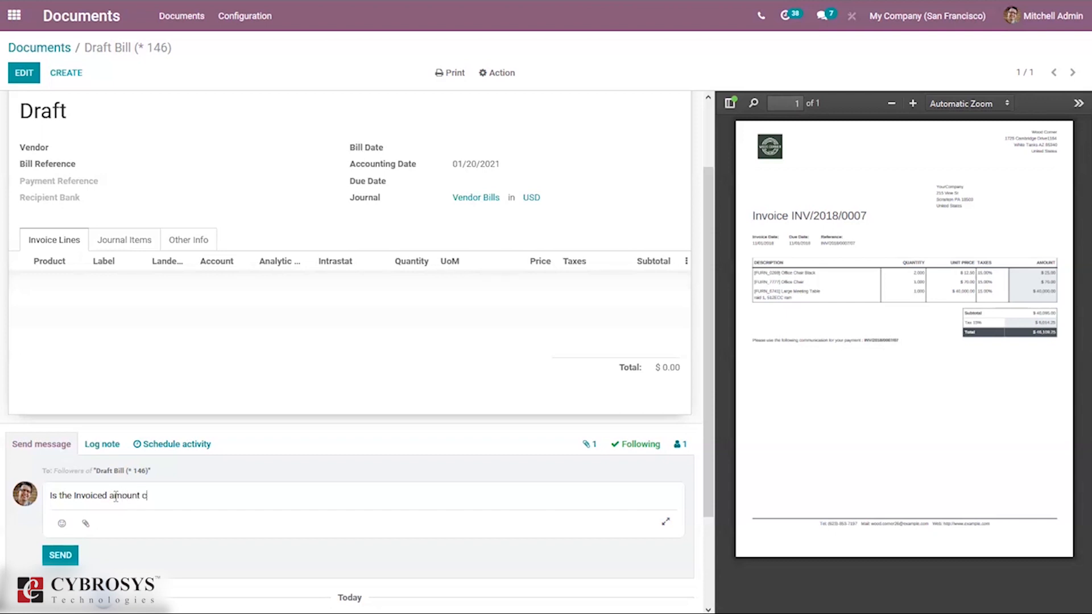
{"action": "type", "text": "?"}
{"action": "key", "text": "Return"}
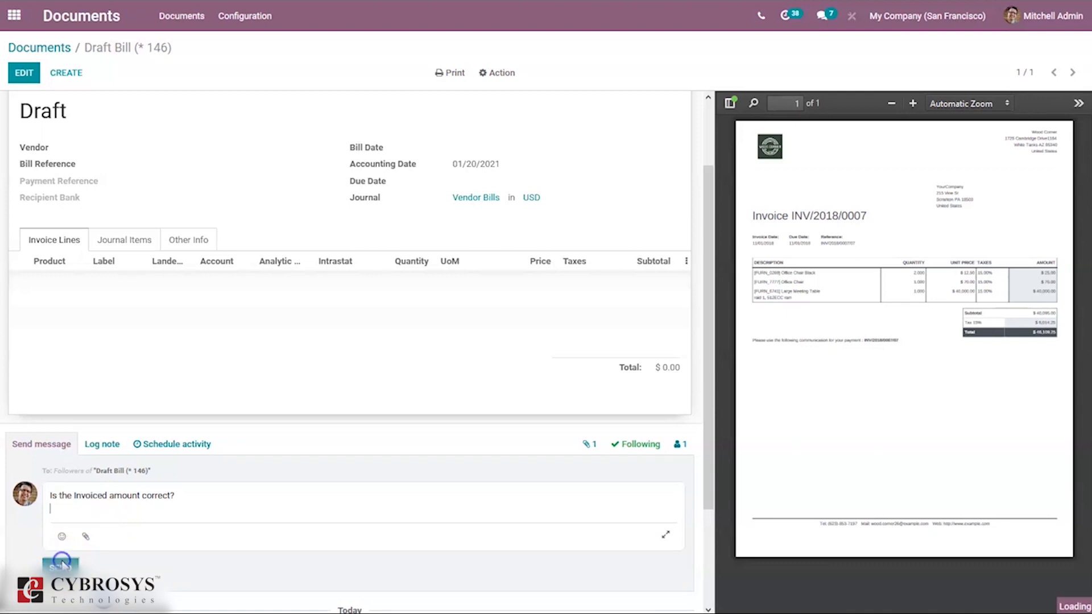
{"action": "left_click", "coordinate": [60, 567]}
{"action": "left_click", "coordinate": [11, 35]}
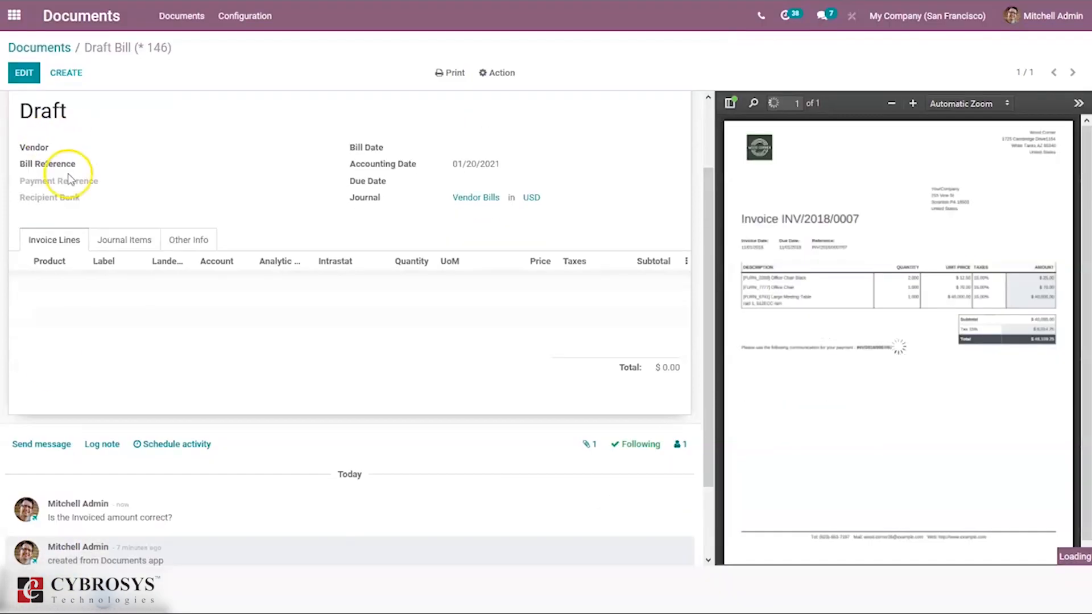
{"action": "left_click", "coordinate": [50, 54]}
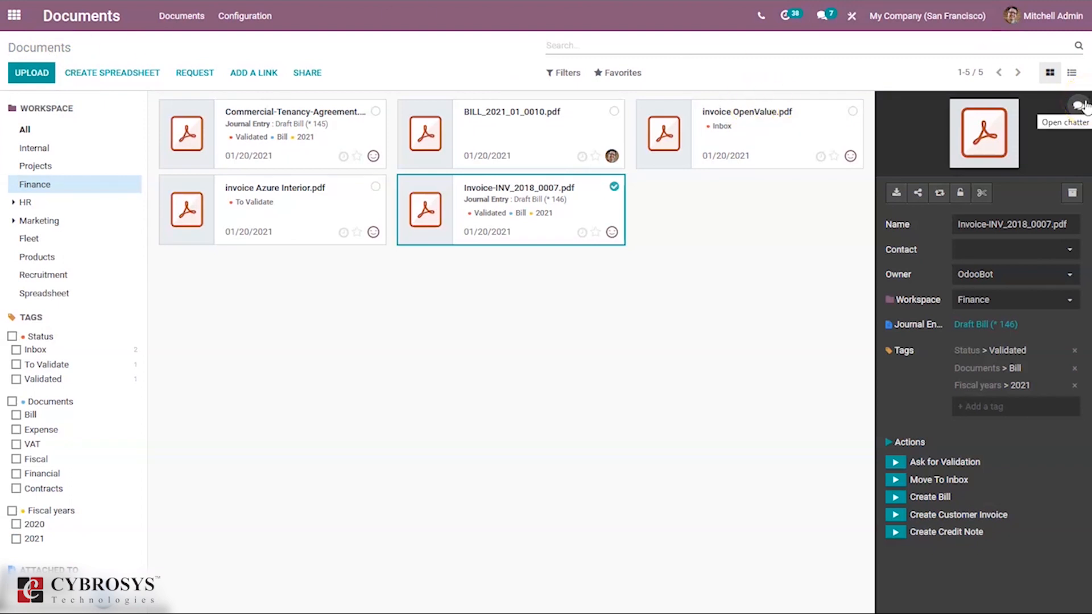
- View the chatter of Invoice-INV_2018_0007.pdf with its messaging, note and activity options, and close it again
{"action": "left_click", "coordinate": [1084, 106]}
{"action": "left_click", "coordinate": [780, 103]}
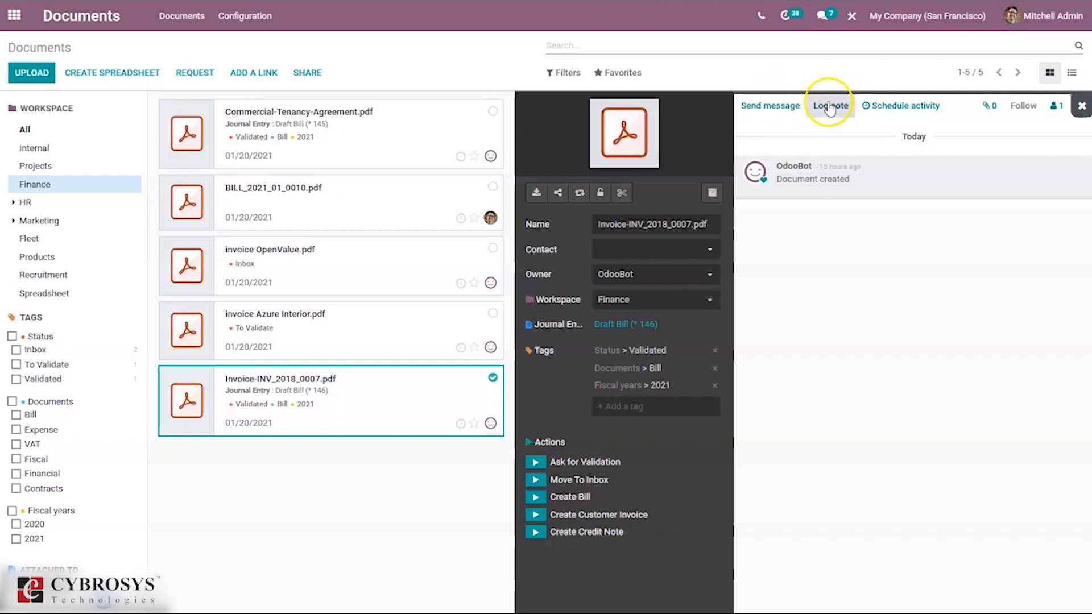
{"action": "left_click", "coordinate": [1081, 110]}
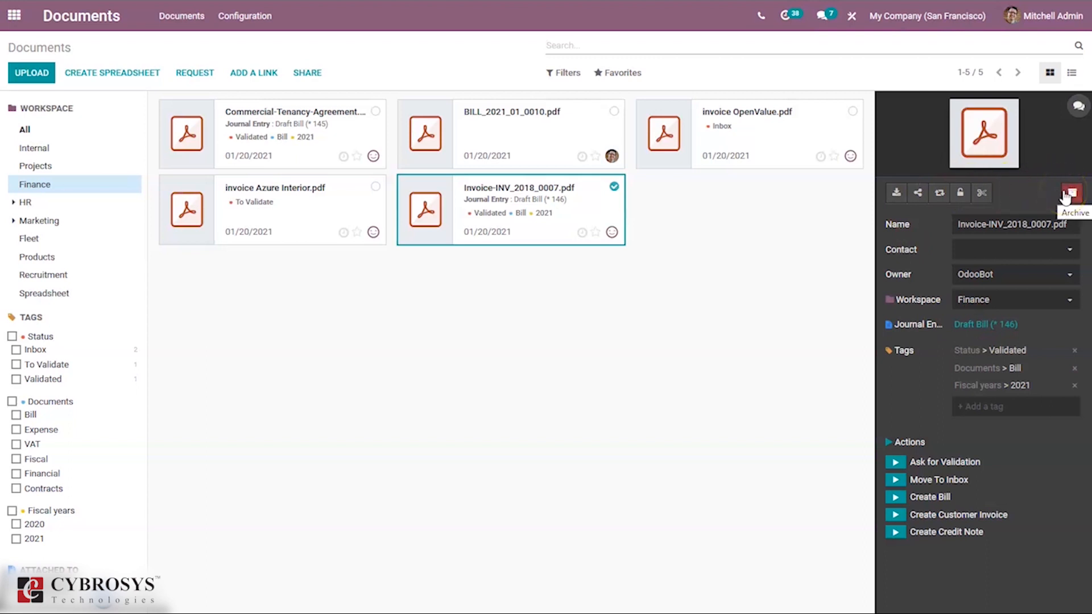
- Archive Invoice-INV_2018_0007.pdf from the Finance workspace
{"action": "left_click", "coordinate": [1069, 192]}
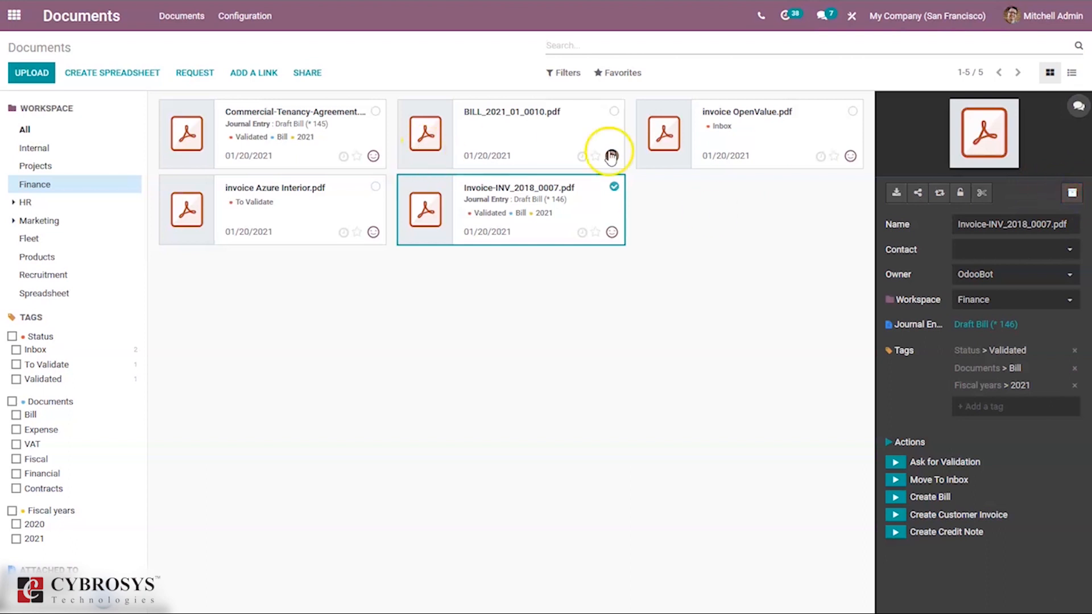
{"action": "left_click", "coordinate": [1071, 193]}
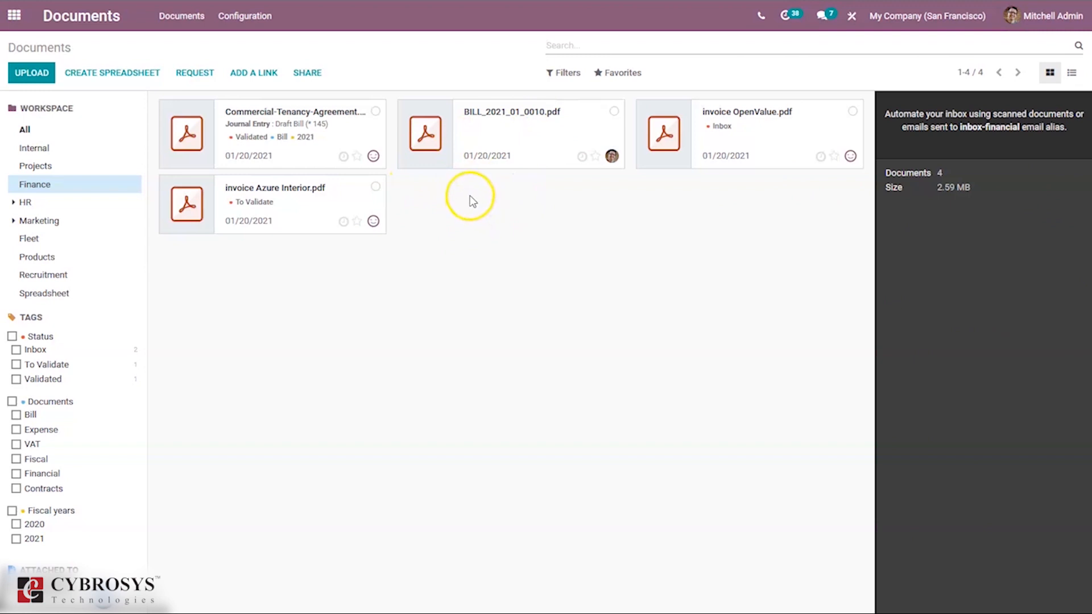
- Filter the Finance workspace by Archived, restore Invoice-INV_2018_0007.pdf and remove the filter
{"action": "left_click", "coordinate": [564, 77]}
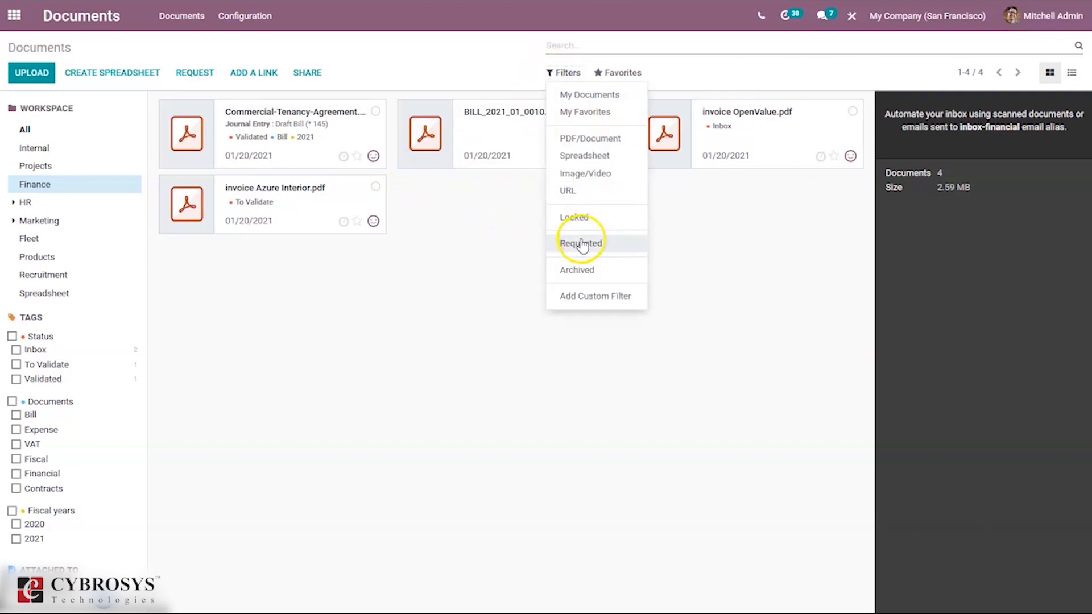
{"action": "left_click", "coordinate": [590, 271]}
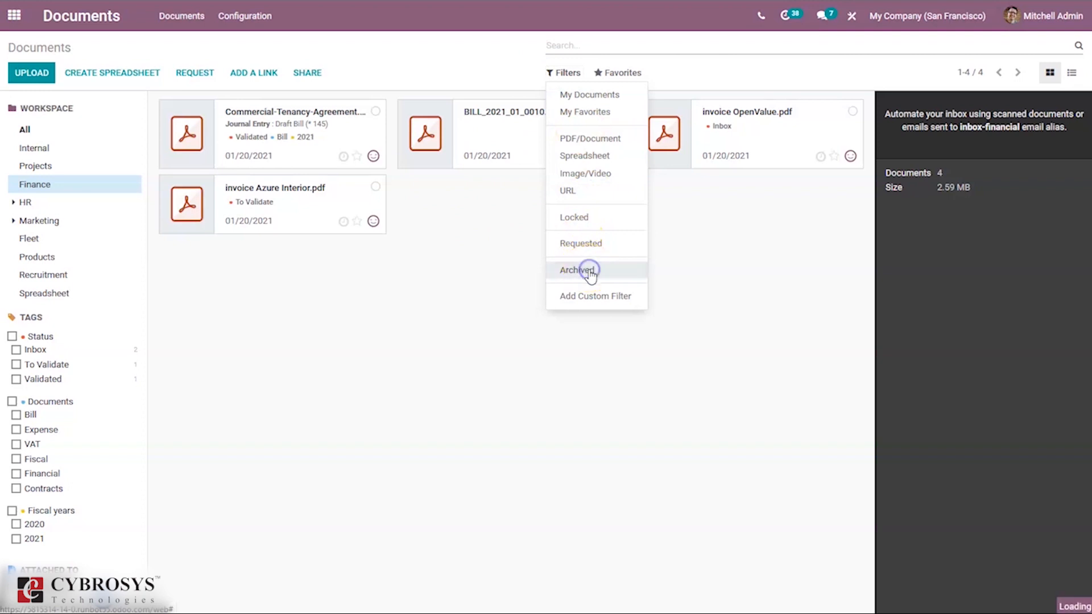
{"action": "left_click_drag", "start_coordinate": [443, 129], "coordinate": [417, 236]}
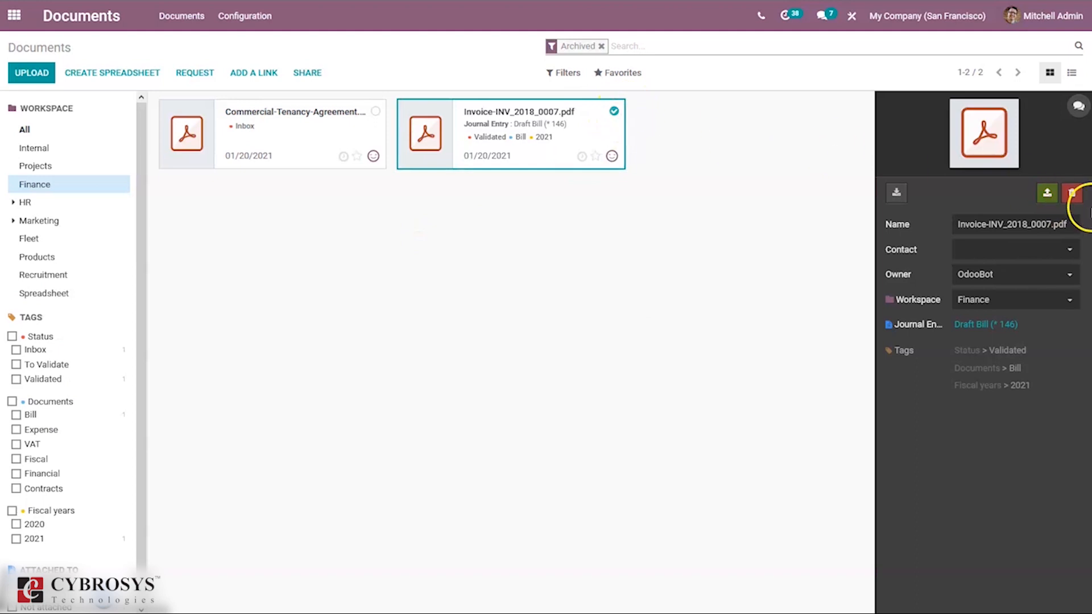
{"action": "left_click", "coordinate": [1057, 193]}
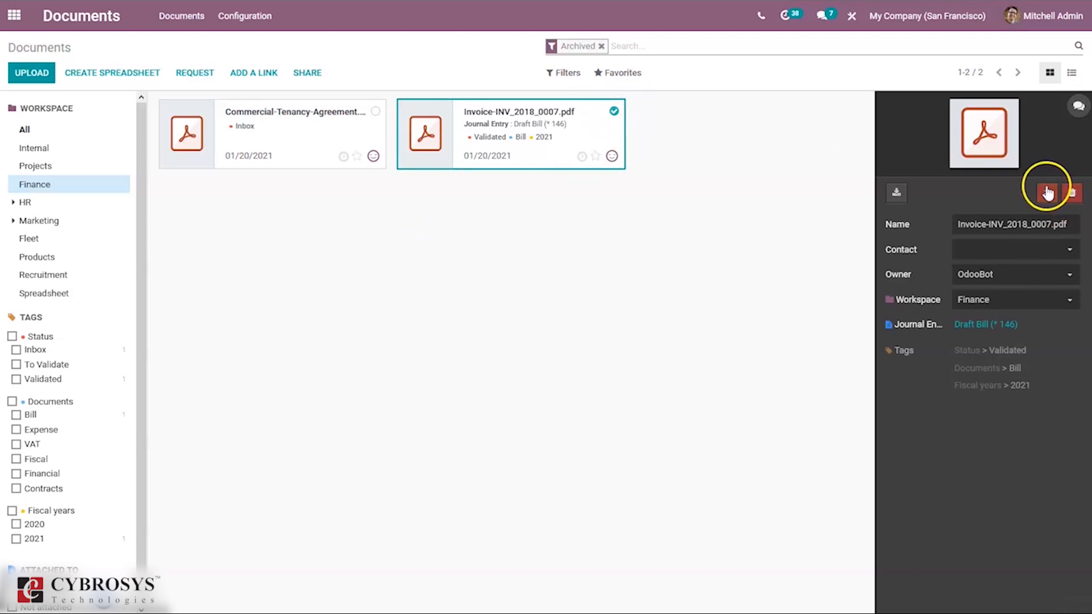
{"action": "left_click", "coordinate": [602, 46]}
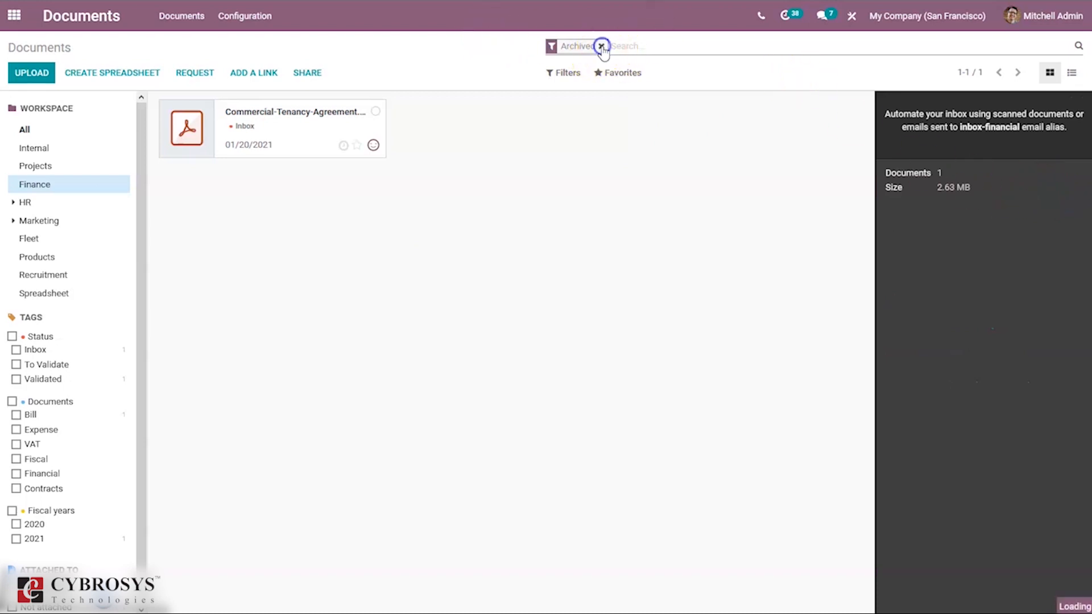
- View the available document filters and the favorites options, then close them
{"action": "left_click", "coordinate": [570, 73]}
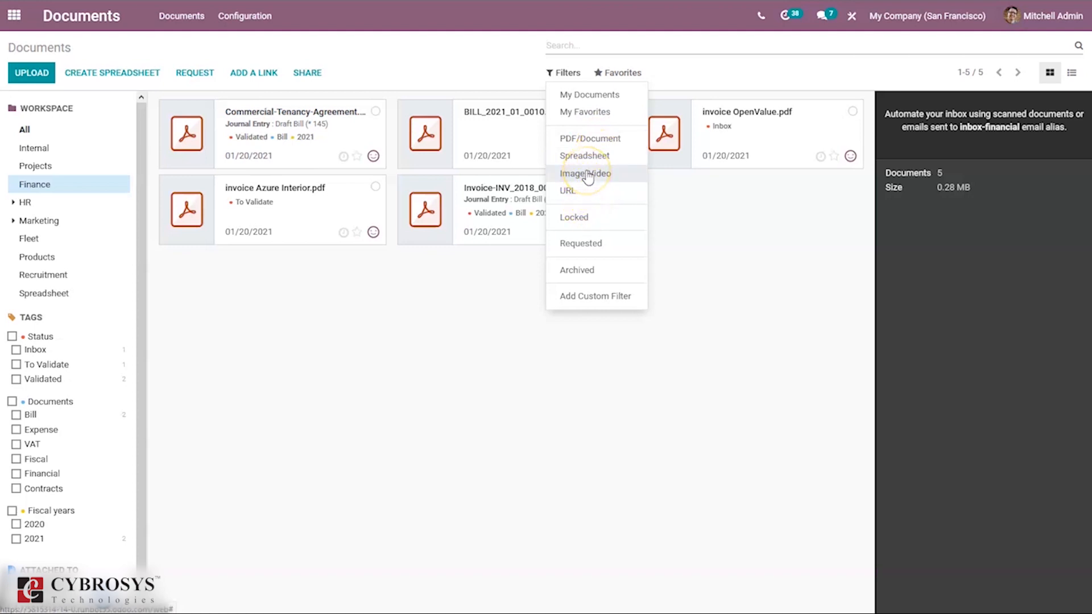
{"action": "left_click", "coordinate": [620, 74]}
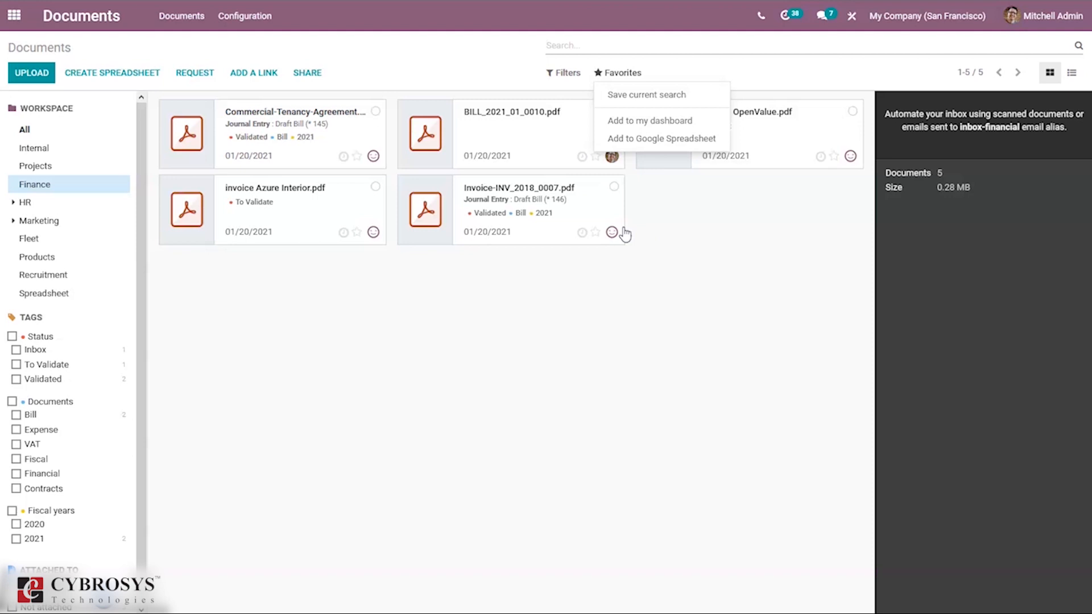
{"action": "left_click", "coordinate": [672, 205]}
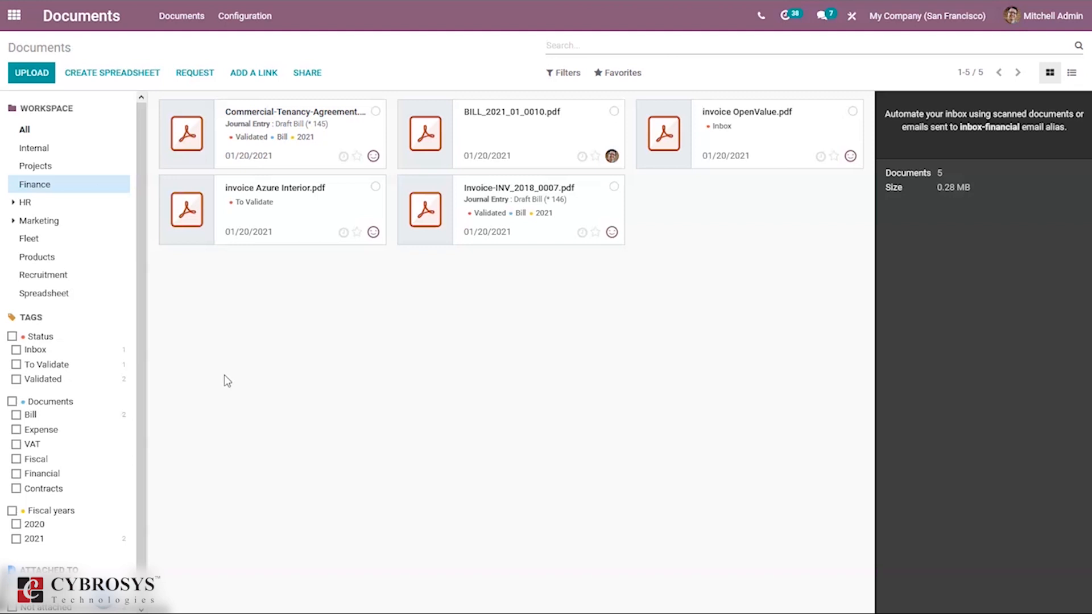
- Start the Sign action on Employment Contract.pdf in the Internal workspace
{"action": "left_click", "coordinate": [55, 152]}
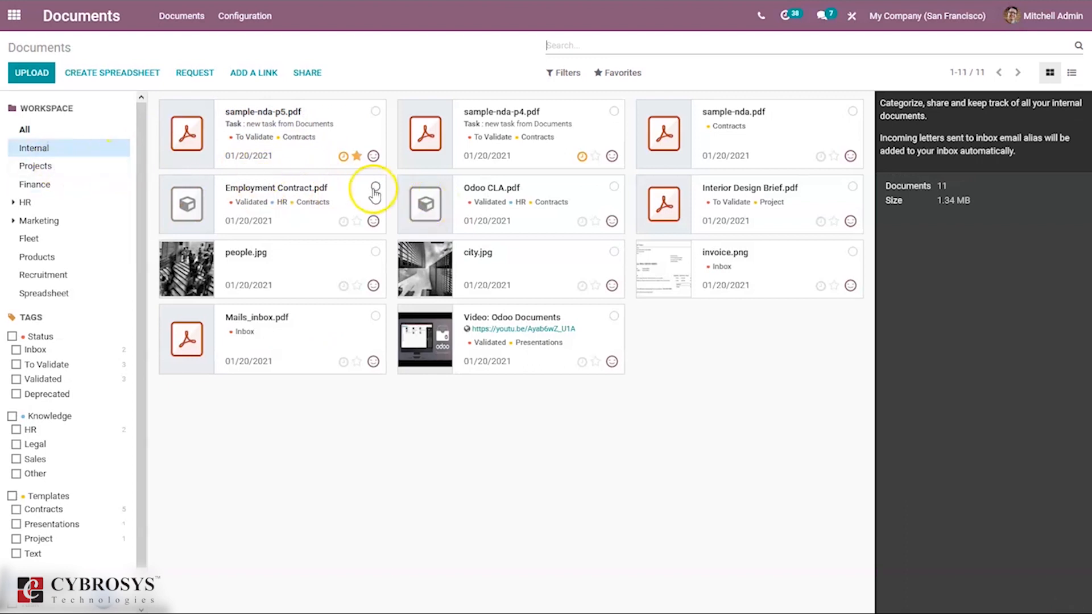
{"action": "left_click", "coordinate": [375, 187]}
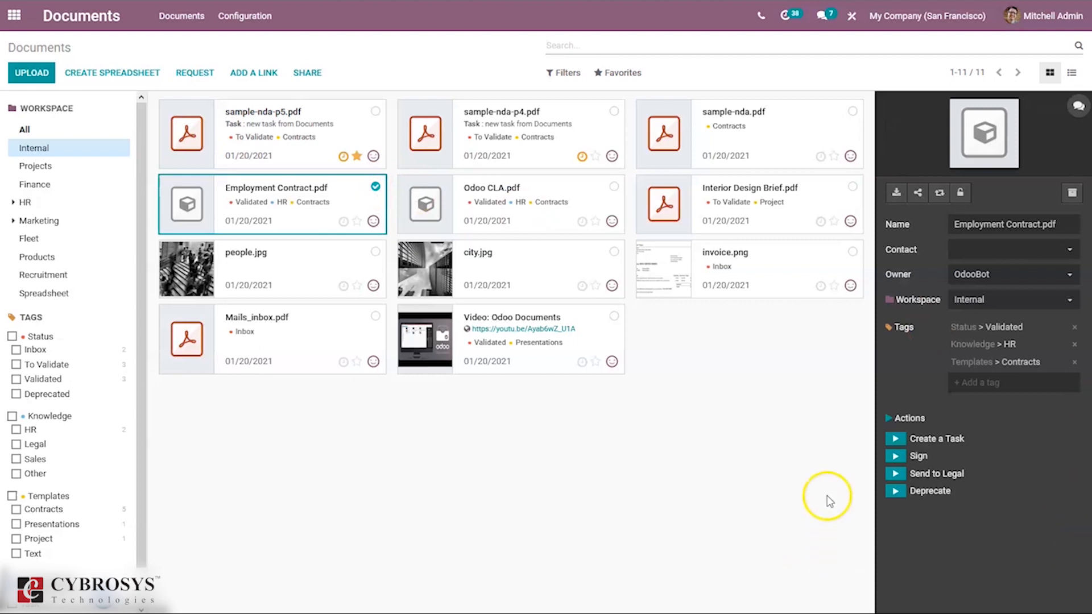
{"action": "left_click", "coordinate": [900, 456]}
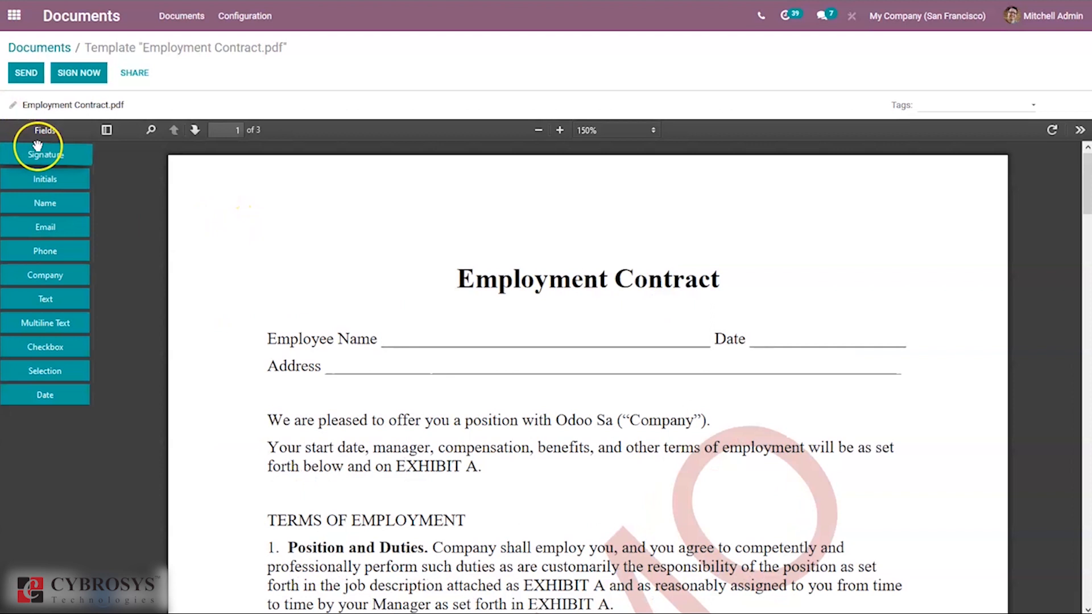
- Place a Signature field in the contract's upper-right corner and a Name field just above its title
{"action": "mouse_move", "coordinate": [48, 154]}
{"action": "left_mouse_down"}
{"action": "mouse_move", "coordinate": [938, 245]}
{"action": "mouse_move", "coordinate": [827, 204]}
{"action": "left_mouse_up"}
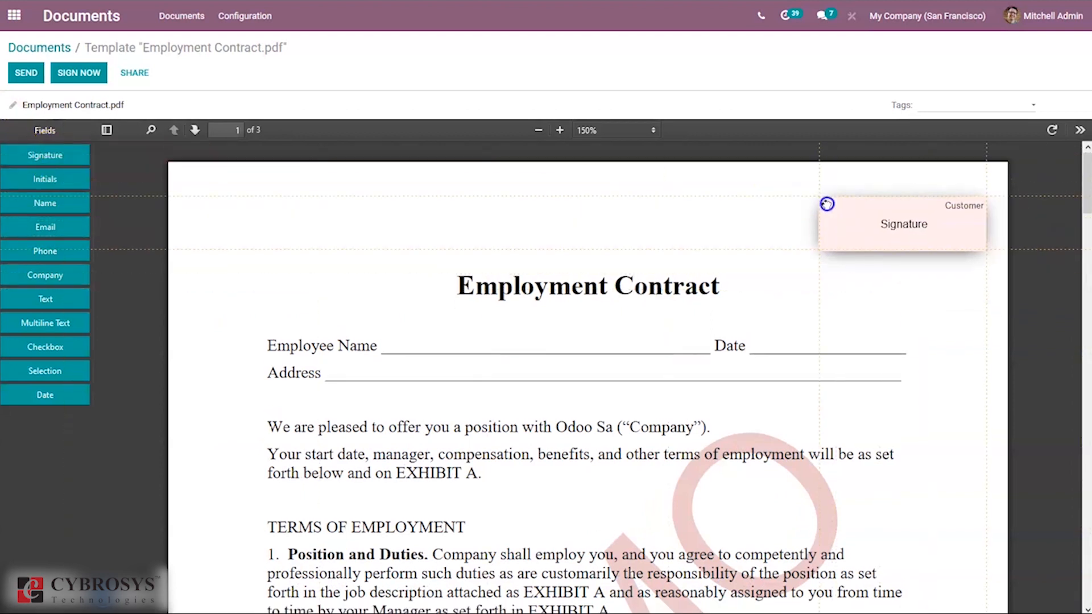
{"action": "mouse_move", "coordinate": [29, 196]}
{"action": "left_mouse_down"}
{"action": "mouse_move", "coordinate": [317, 261]}
{"action": "mouse_move", "coordinate": [535, 273]}
{"action": "left_mouse_up"}
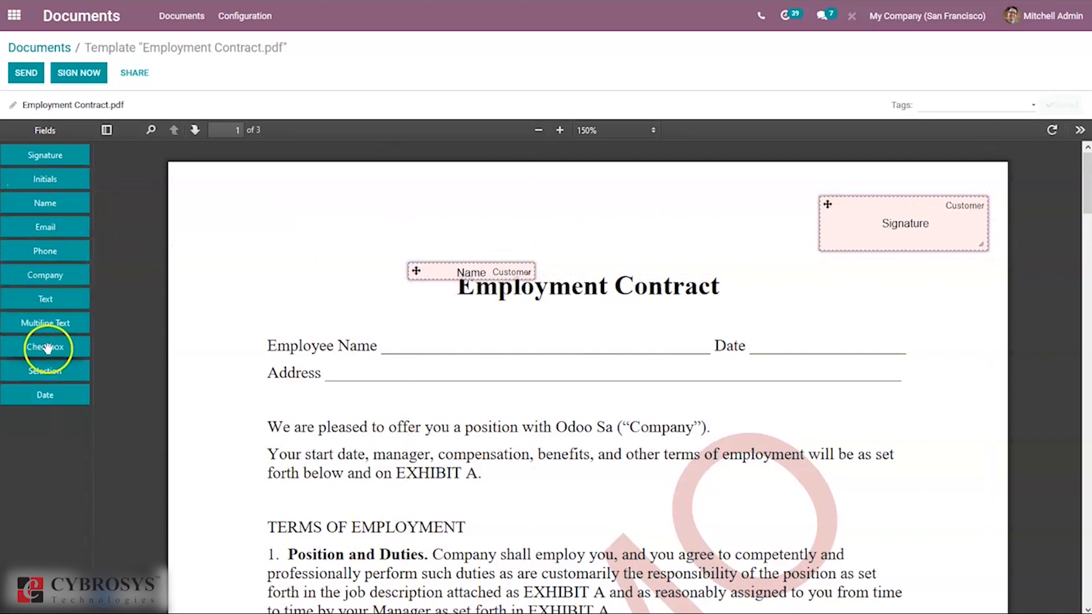
- View the form for sending the contract's signature request and cancel it
{"action": "mouse_move", "coordinate": [1087, 181]}
{"action": "left_mouse_down"}
{"action": "mouse_move", "coordinate": [1078, 580]}
{"action": "mouse_move", "coordinate": [1087, 106]}
{"action": "left_mouse_up"}
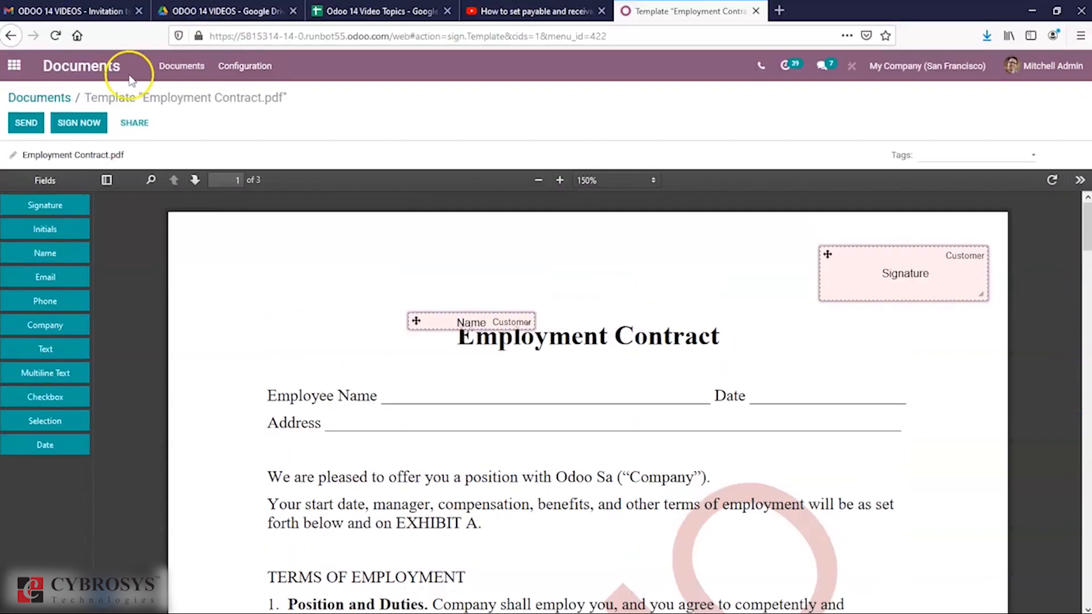
{"action": "left_click", "coordinate": [26, 74]}
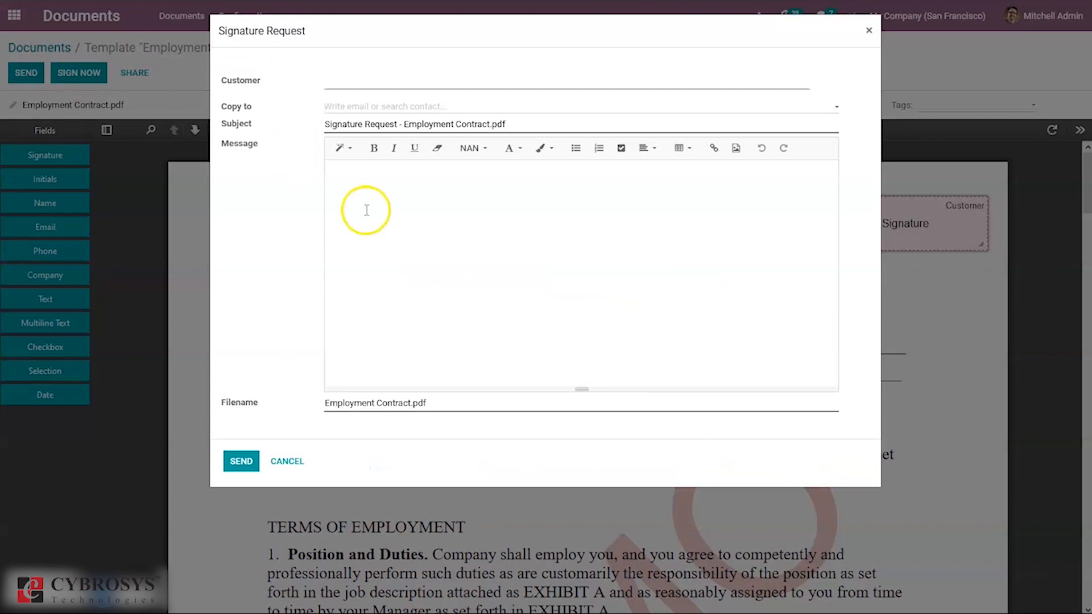
{"action": "left_click", "coordinate": [290, 461]}
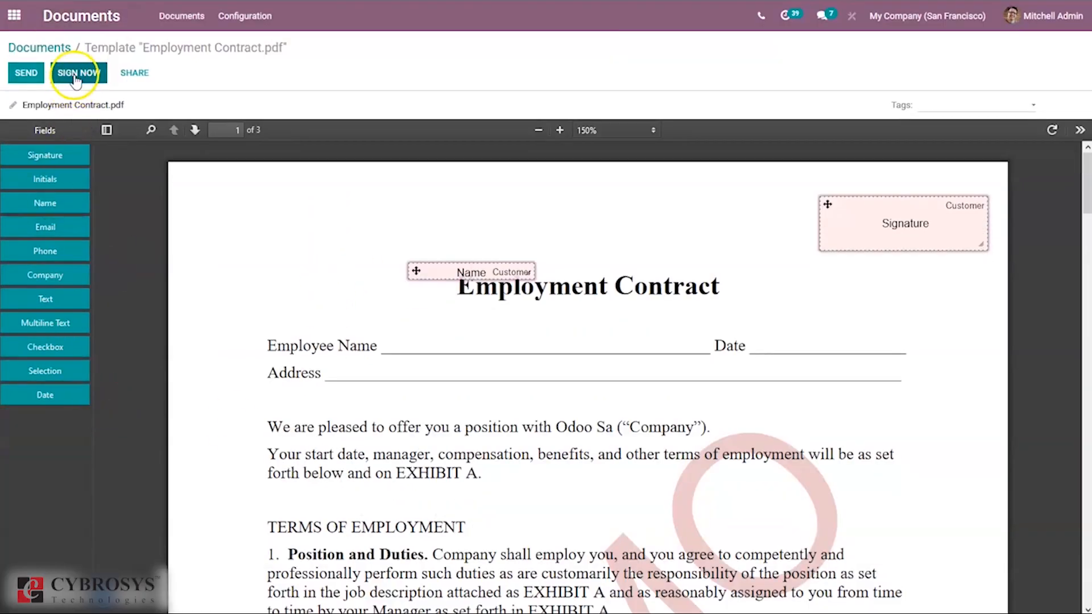
- Start signing the contract immediately, adding the administrator contact as the copy recipient
{"action": "left_click", "coordinate": [76, 74]}
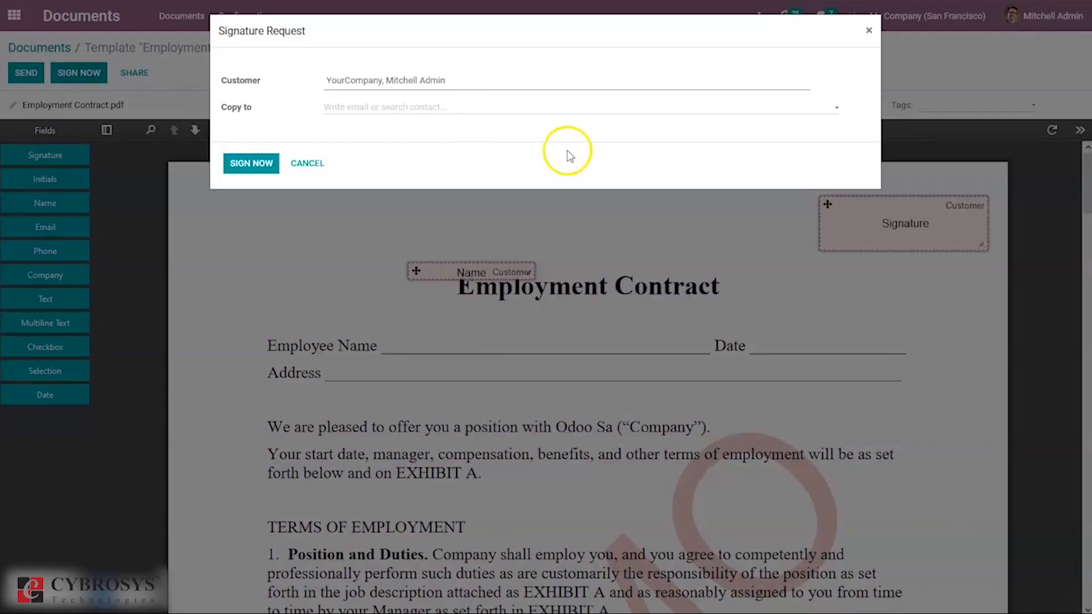
{"action": "left_click", "coordinate": [386, 96]}
{"action": "left_click", "coordinate": [396, 111]}
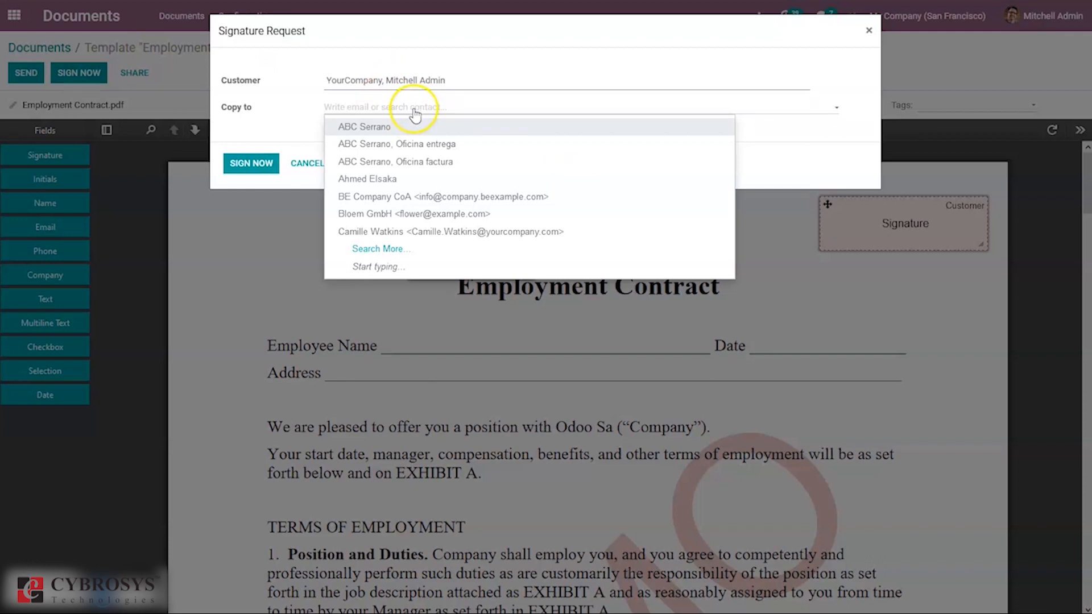
{"action": "type", "text": "mit"}
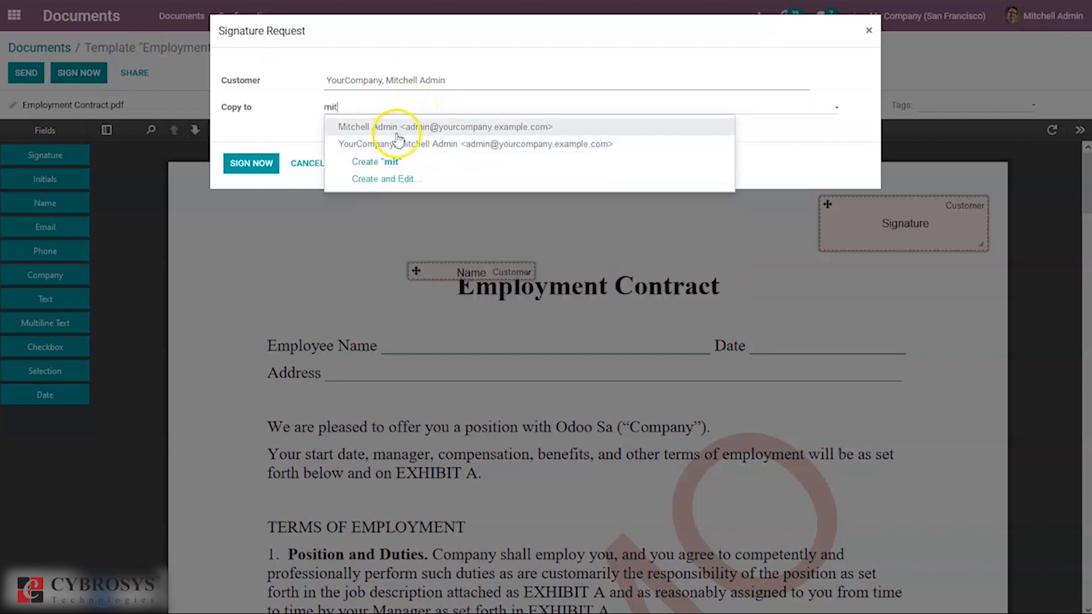
{"action": "left_click", "coordinate": [397, 127]}
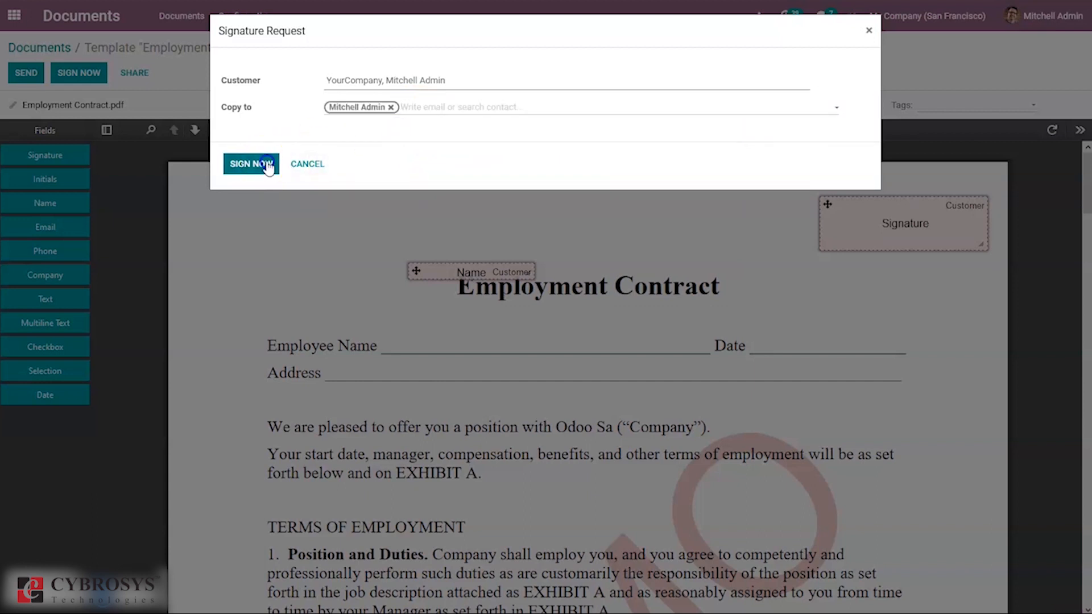
{"action": "left_click", "coordinate": [269, 164]}
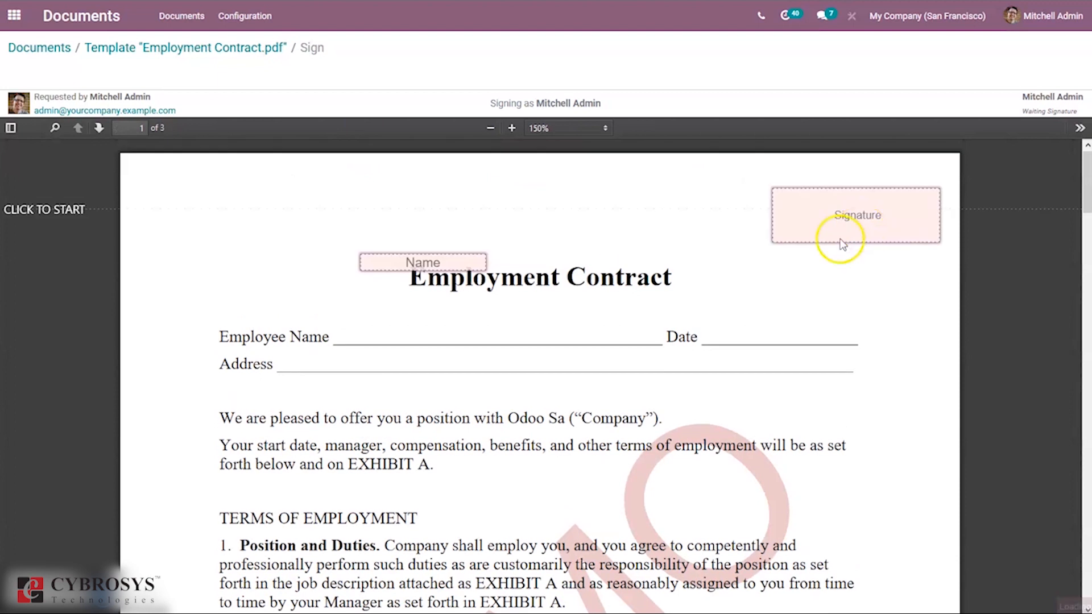
- Sign the Signature field, adopting the stored drawn signature in place of the automatic one, and fill in the Name field
{"action": "left_click", "coordinate": [894, 212]}
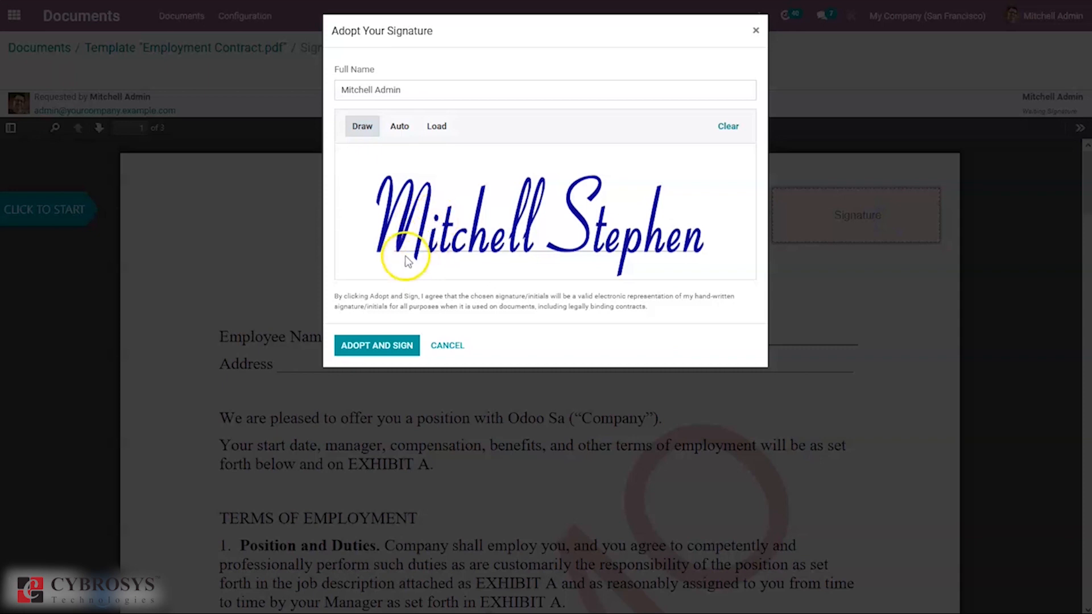
{"action": "left_click", "coordinate": [402, 128]}
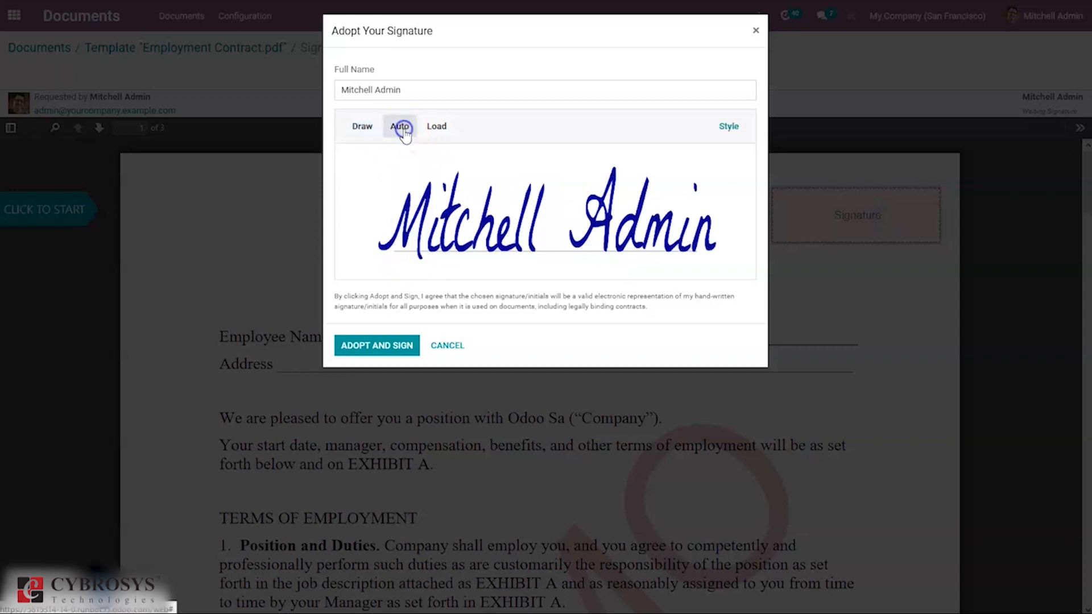
{"action": "left_click", "coordinate": [352, 346]}
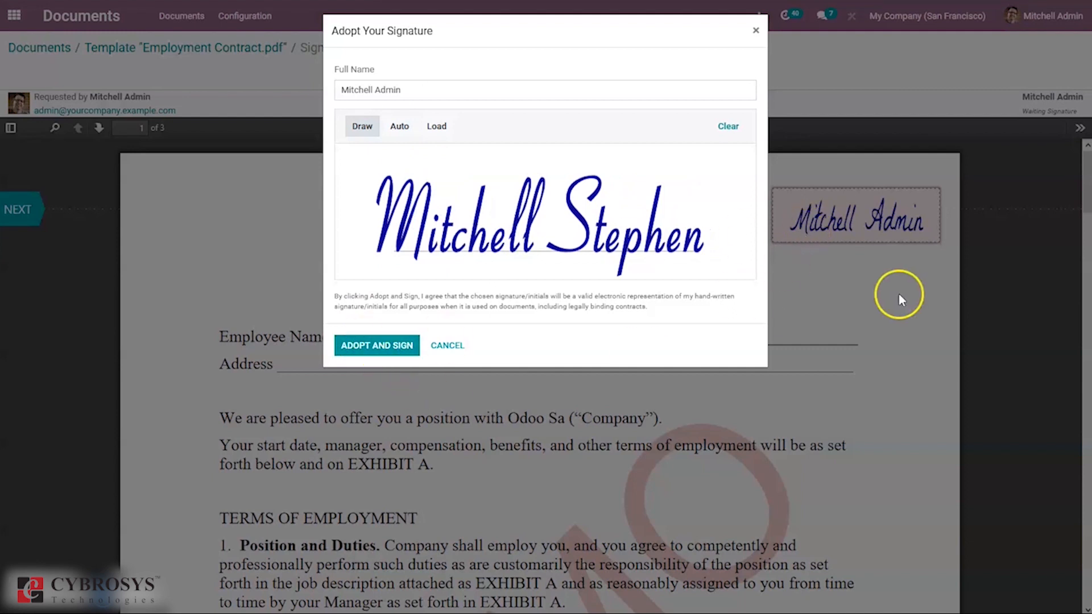
{"action": "left_click", "coordinate": [358, 344]}
{"action": "left_click", "coordinate": [428, 262]}
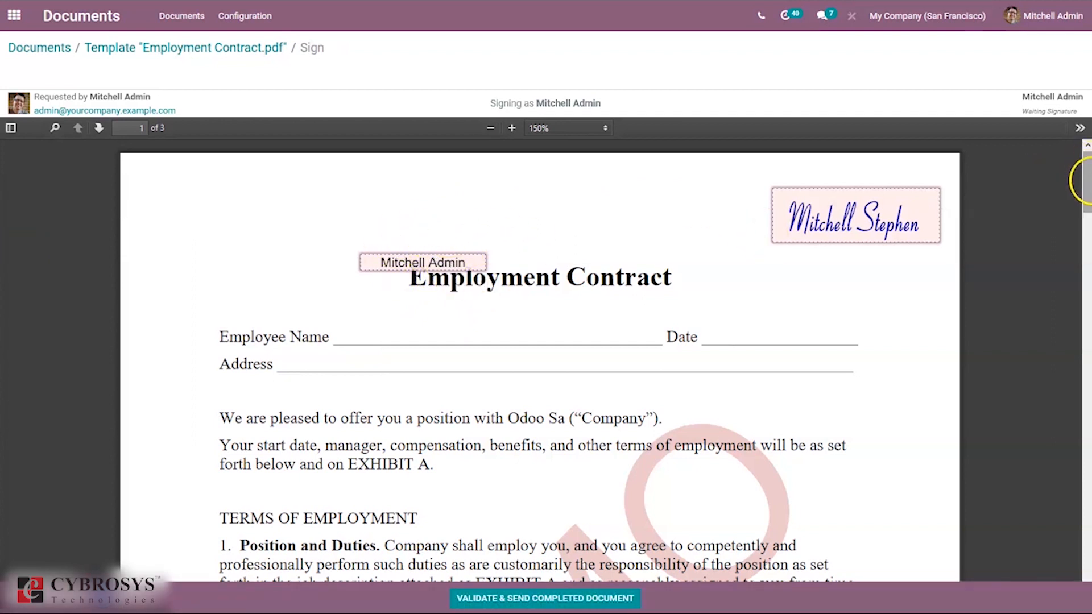
- Validate and send the completed employment contract and open the signed document
{"action": "left_click_drag", "start_coordinate": [1083, 170], "coordinate": [1079, 532]}
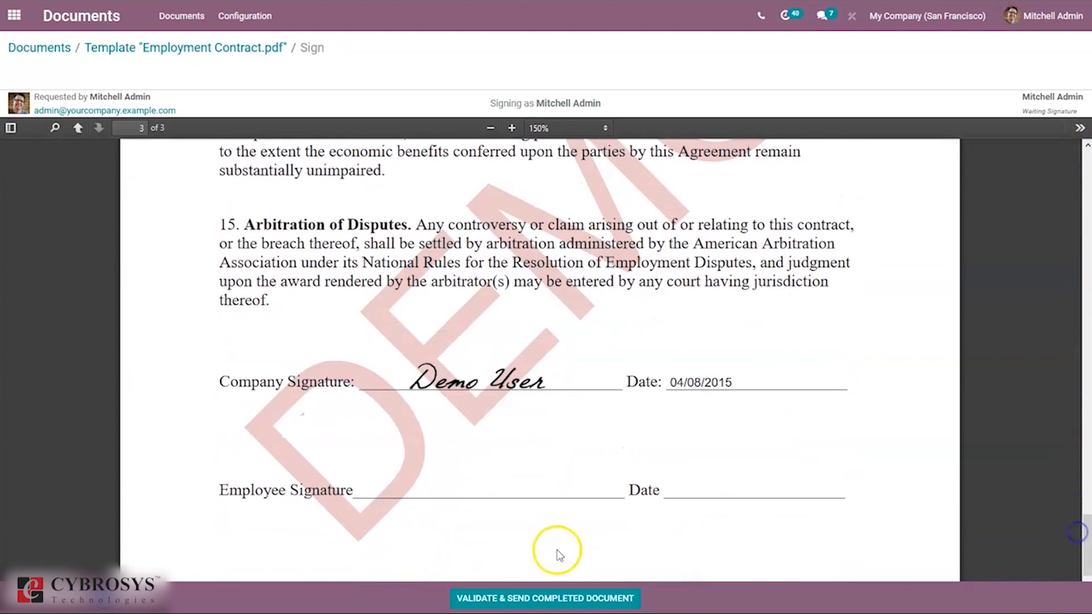
{"action": "left_click", "coordinate": [536, 601]}
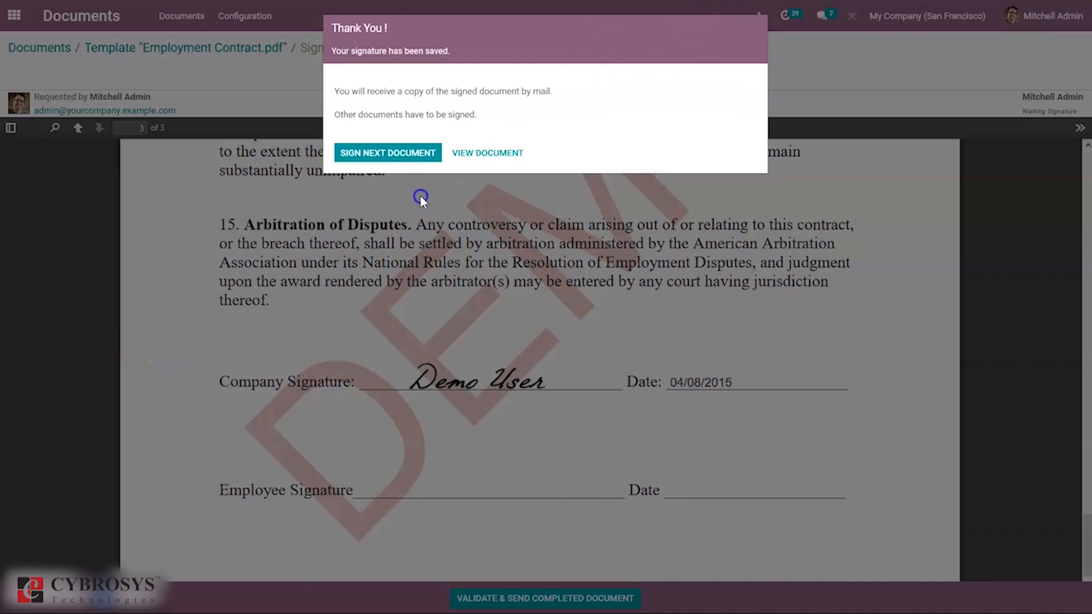
{"action": "left_click", "coordinate": [464, 153]}
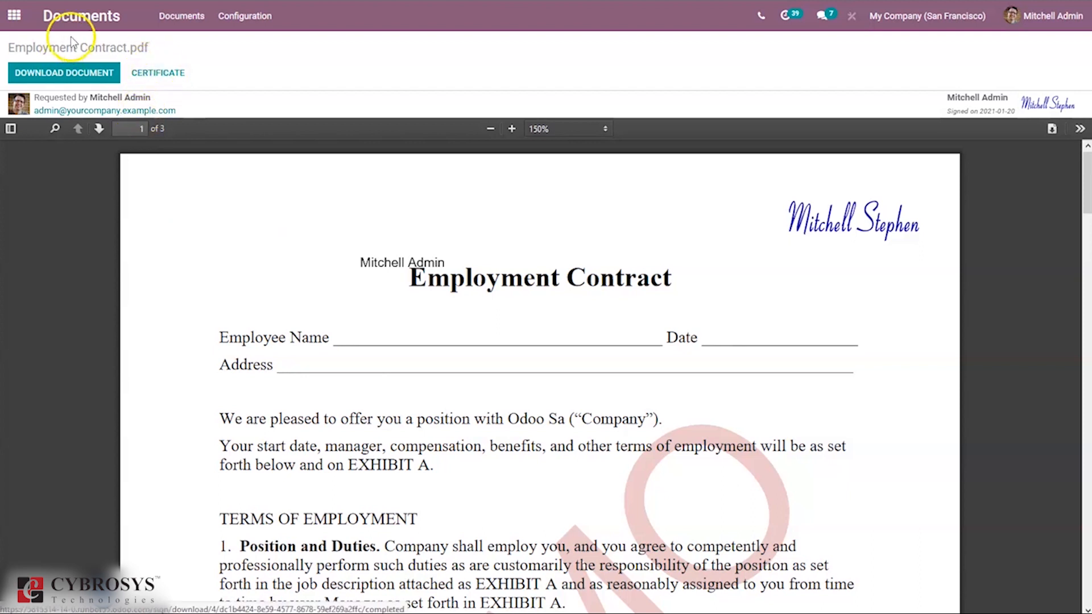
- Return to the documents overview and look at the files in the Internal and Projects workspaces
{"action": "left_click", "coordinate": [166, 20]}
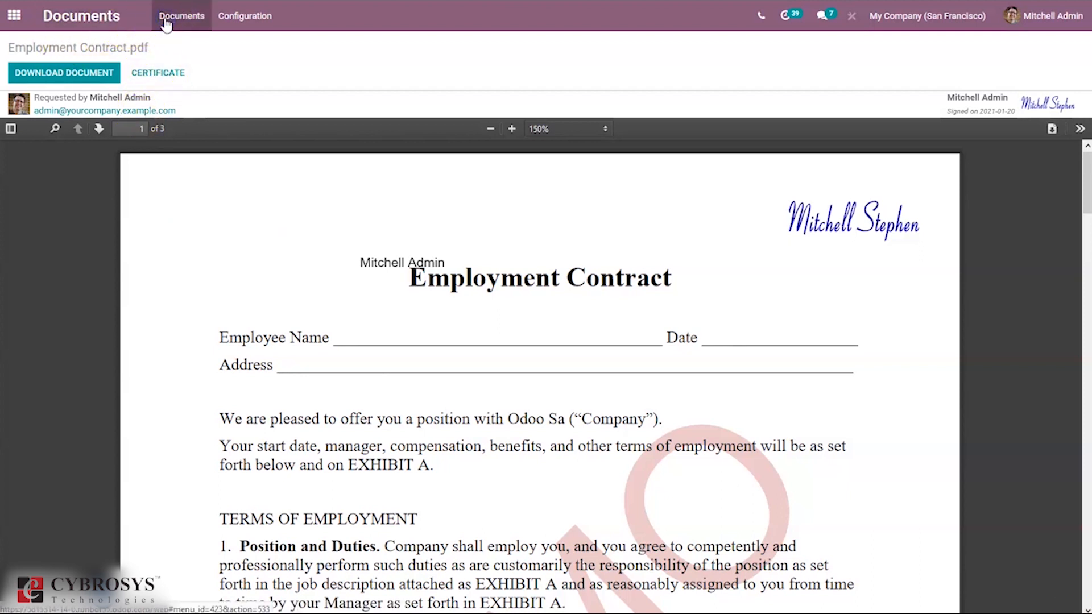
{"action": "left_click", "coordinate": [196, 24]}
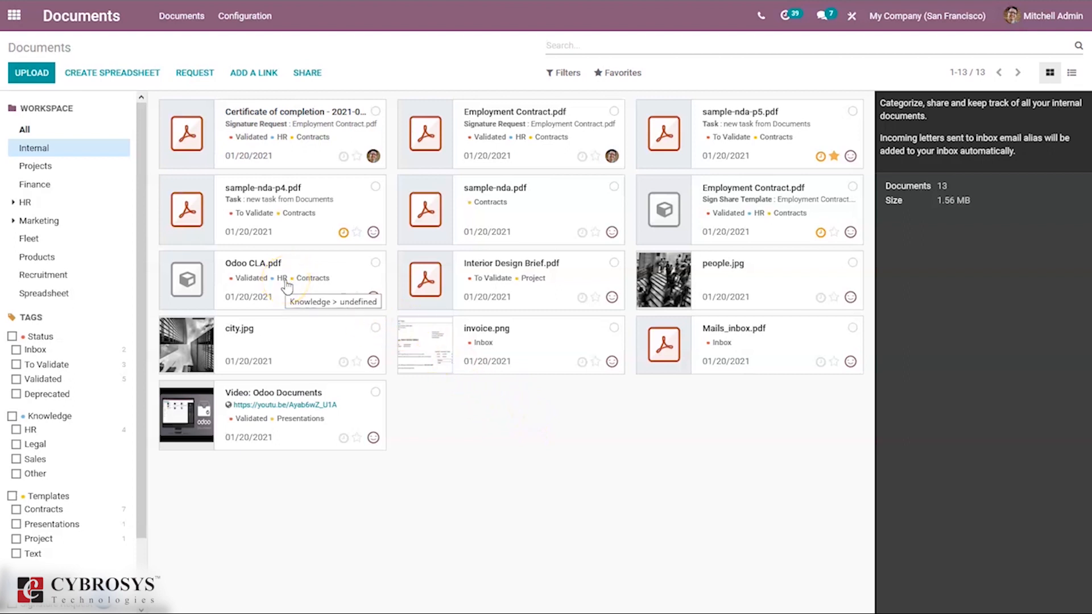
{"action": "left_click", "coordinate": [60, 169]}
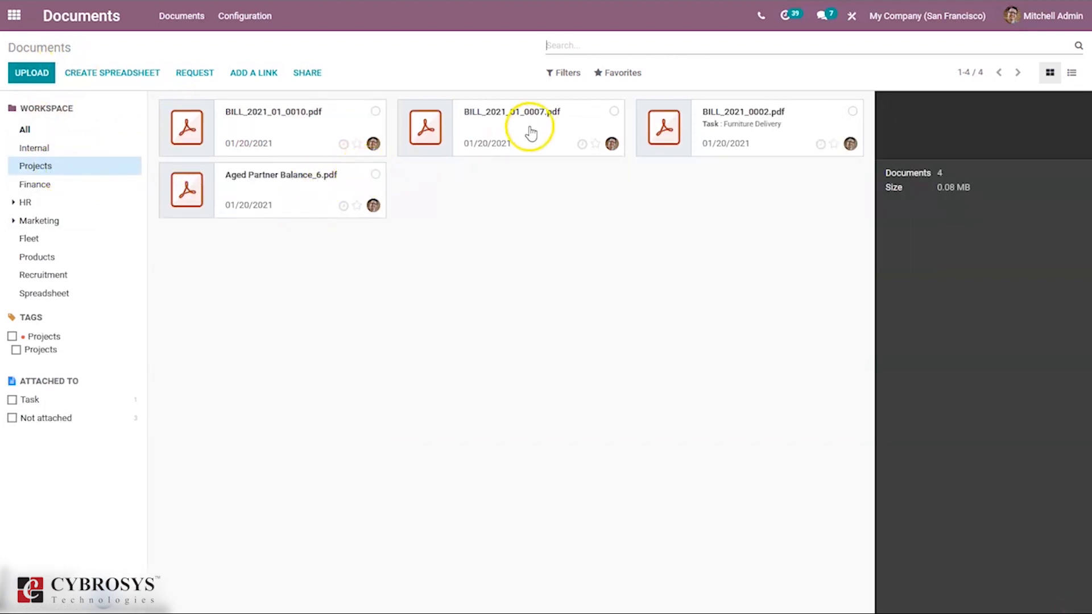
- Create a task from Interior Design Brief.pdf in the Internal workspace, return to the overview and deselect the file
{"action": "left_click", "coordinate": [36, 148]}
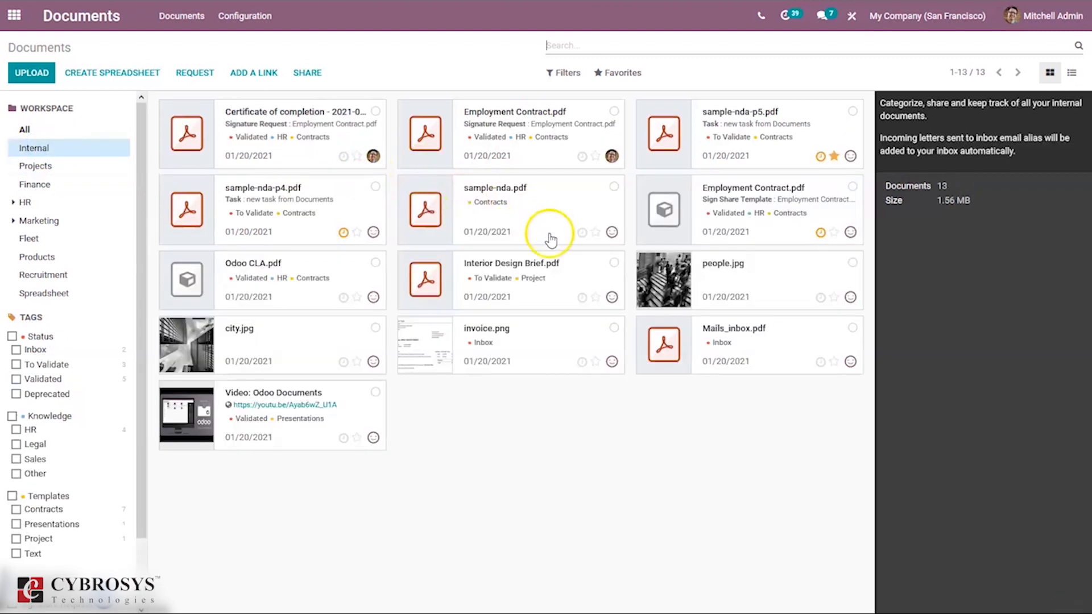
{"action": "left_click", "coordinate": [613, 263]}
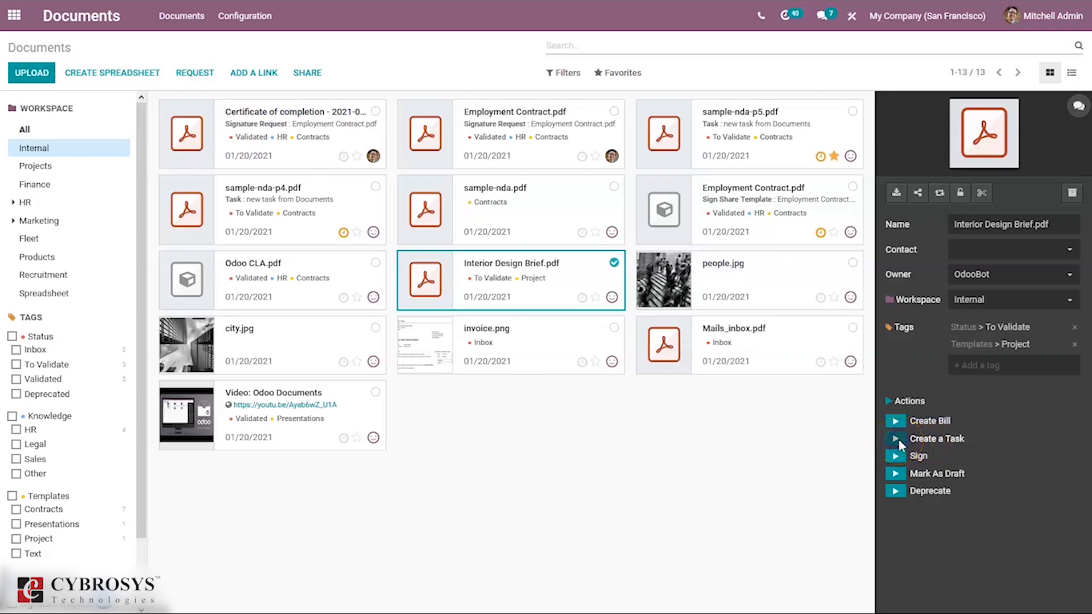
{"action": "left_click", "coordinate": [898, 439]}
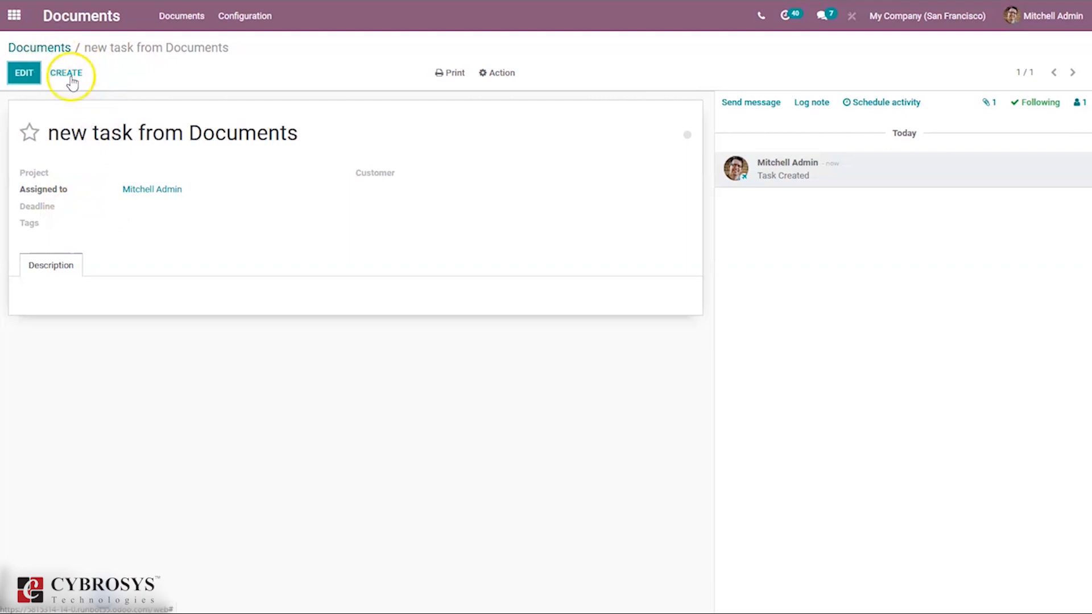
{"action": "left_click", "coordinate": [57, 49]}
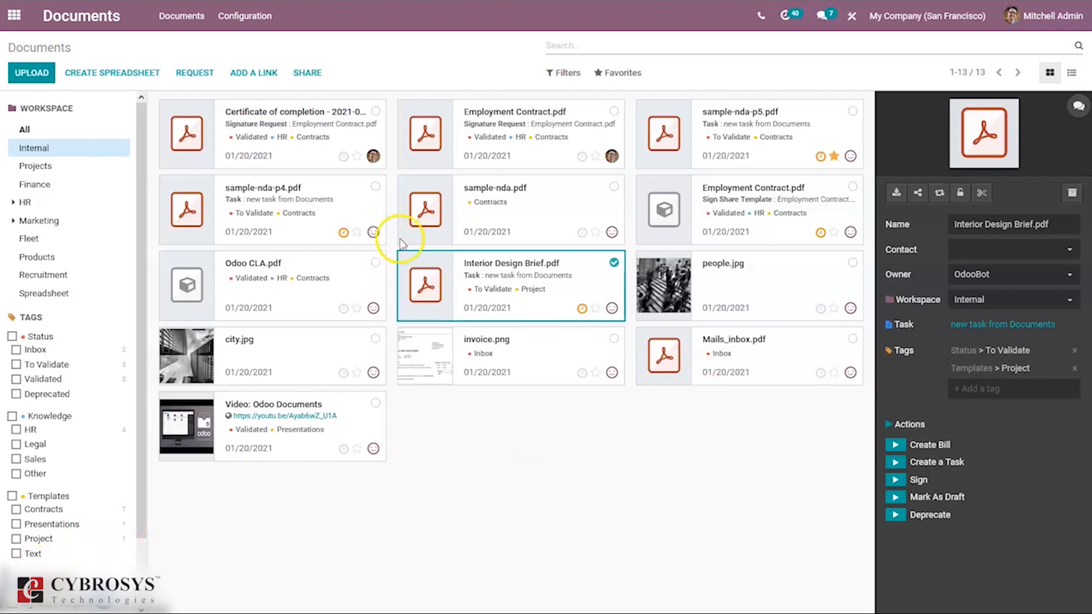
{"action": "left_click", "coordinate": [614, 267]}
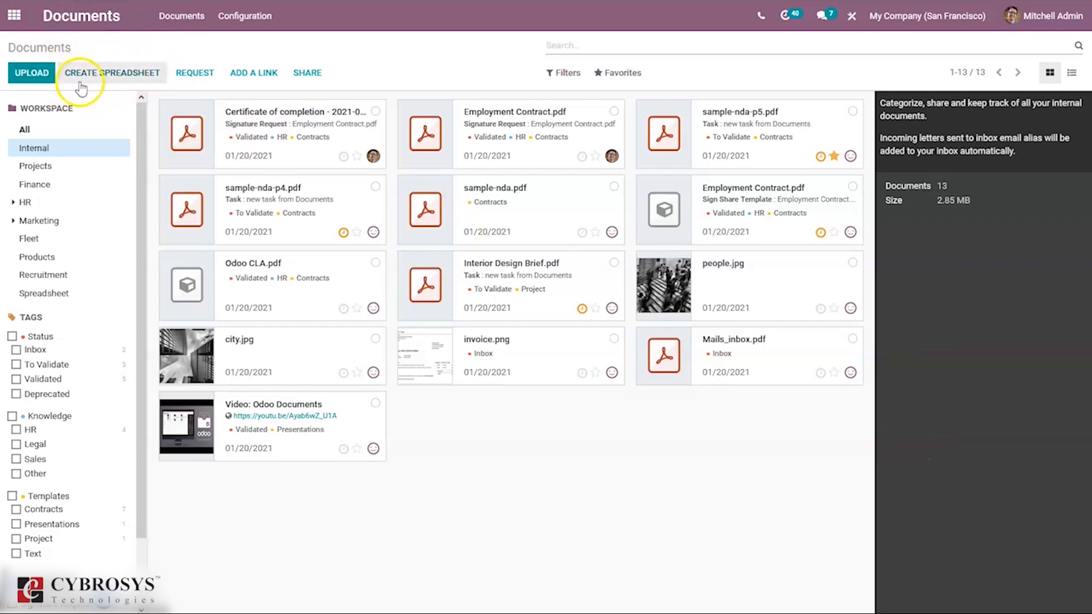
- Create a spreadsheet from the ABCDEF template in the Internal workspace and return to the documents overview
{"action": "left_click", "coordinate": [105, 73]}
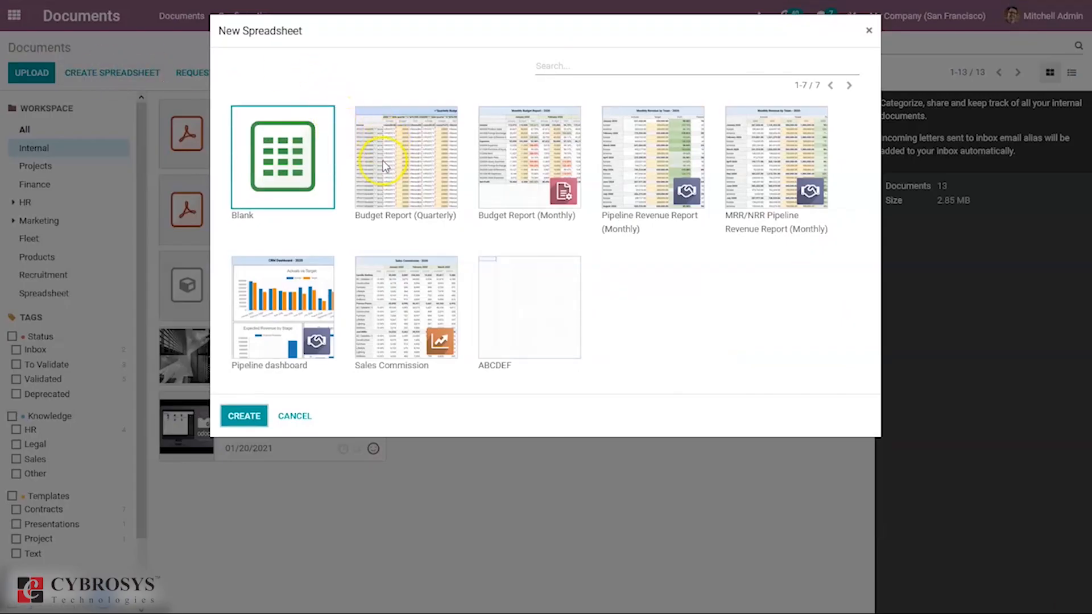
{"action": "left_click", "coordinate": [399, 159]}
{"action": "left_click", "coordinate": [519, 325]}
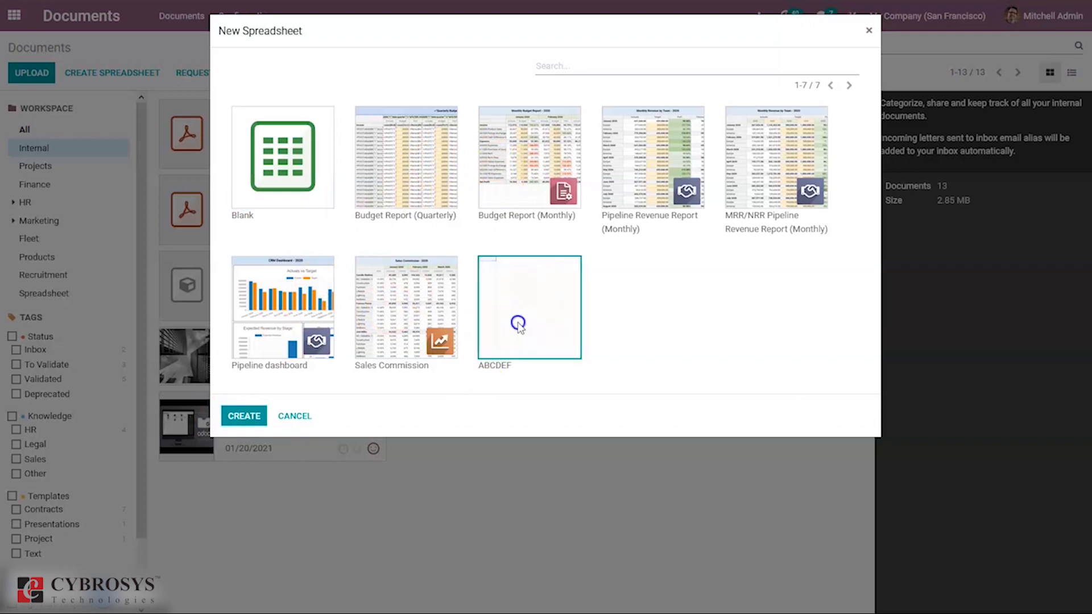
{"action": "left_click", "coordinate": [231, 420]}
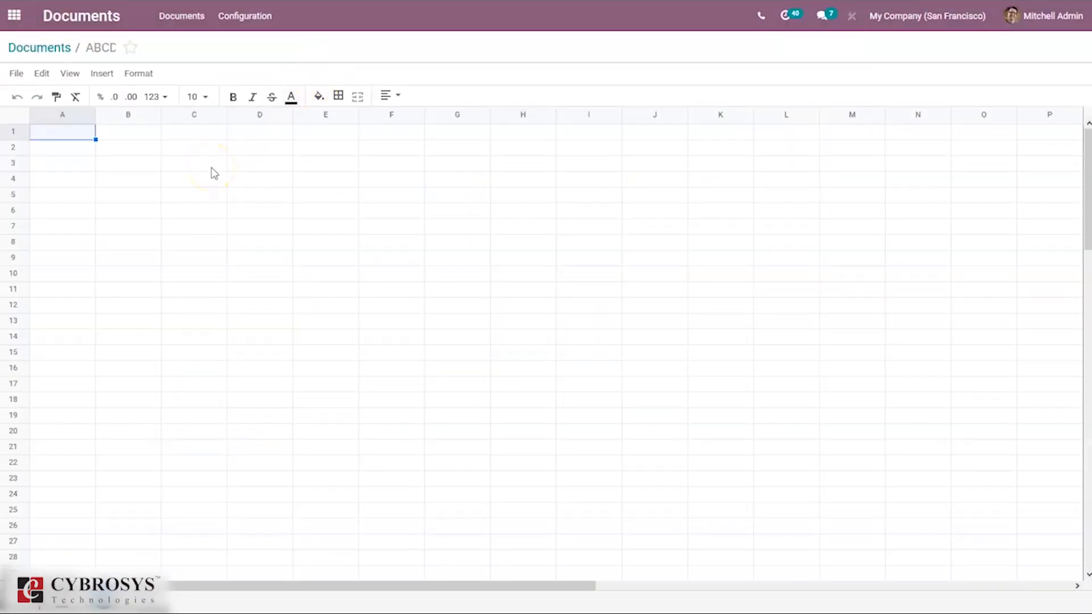
{"action": "left_click", "coordinate": [45, 46]}
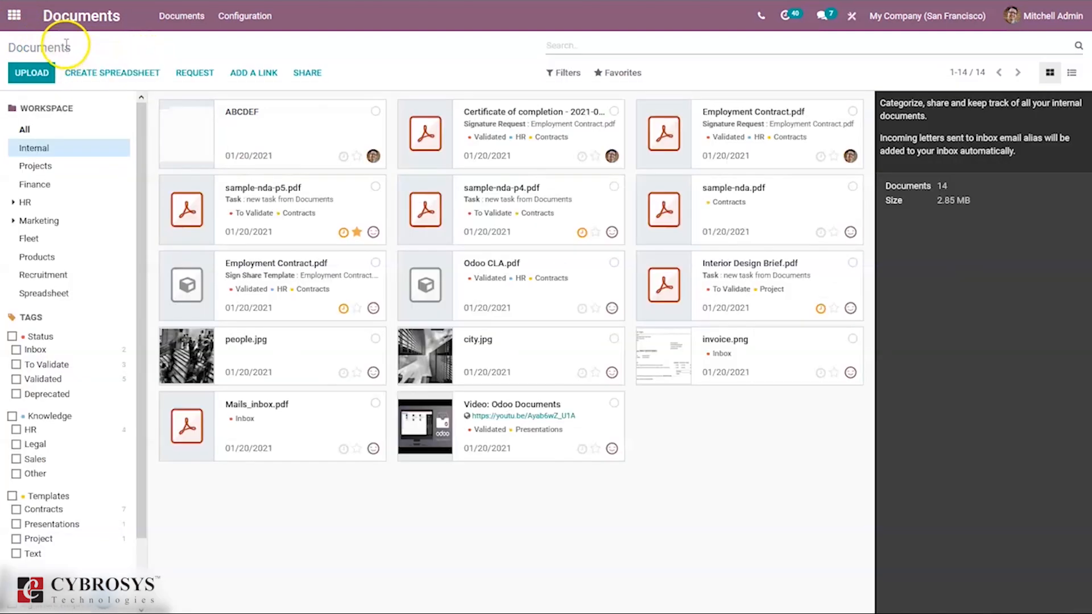
- Switch to the Accounting app and show the Invoice Analysis report as a pivot table
{"action": "left_click", "coordinate": [14, 15]}
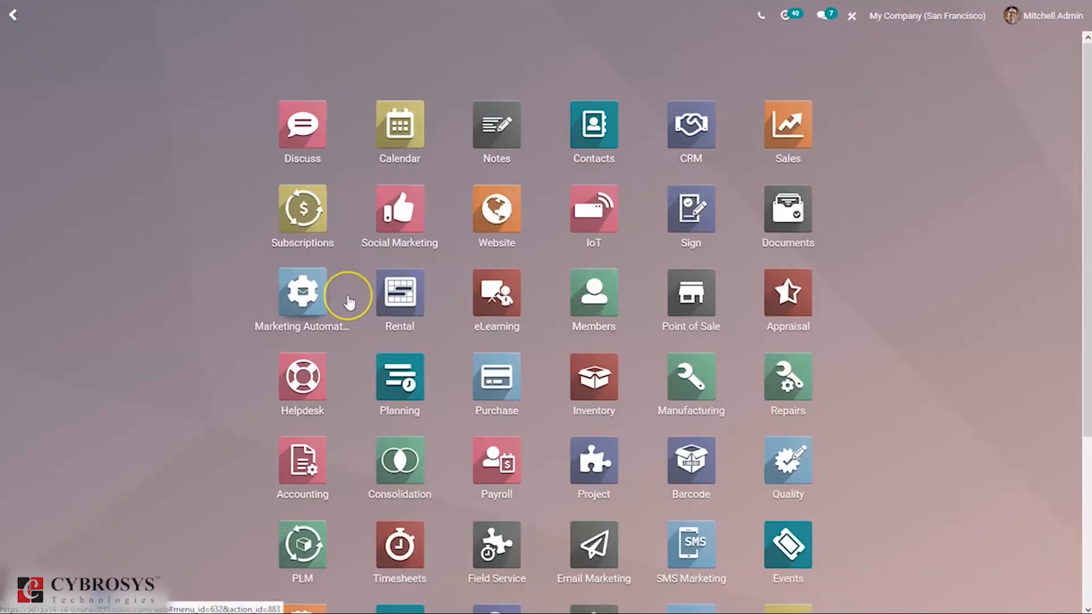
{"action": "type", "text": "ac"}
{"action": "left_click", "coordinate": [311, 107]}
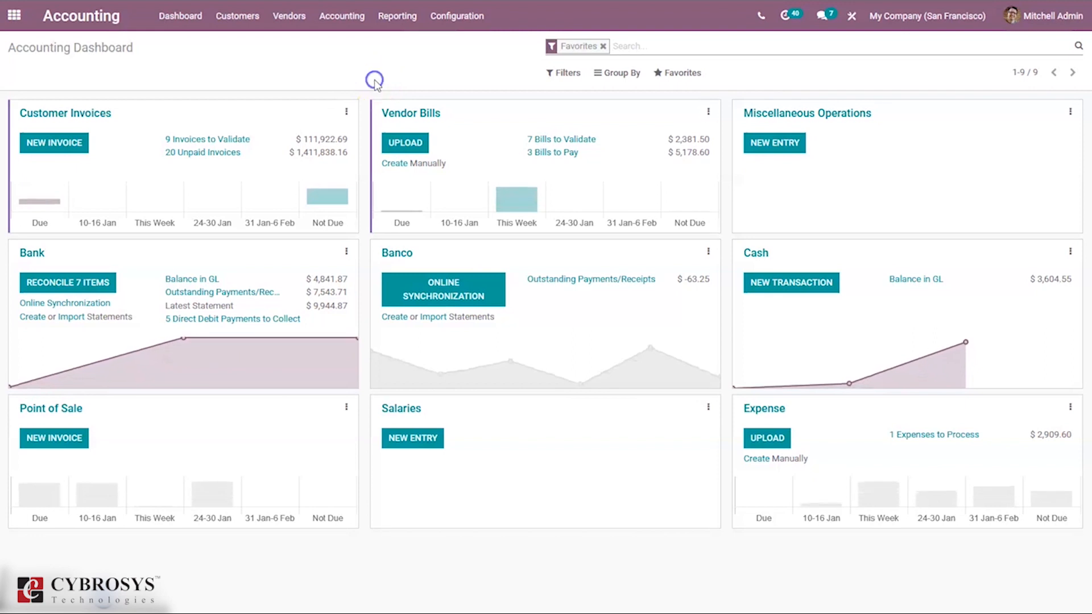
{"action": "left_click", "coordinate": [344, 17]}
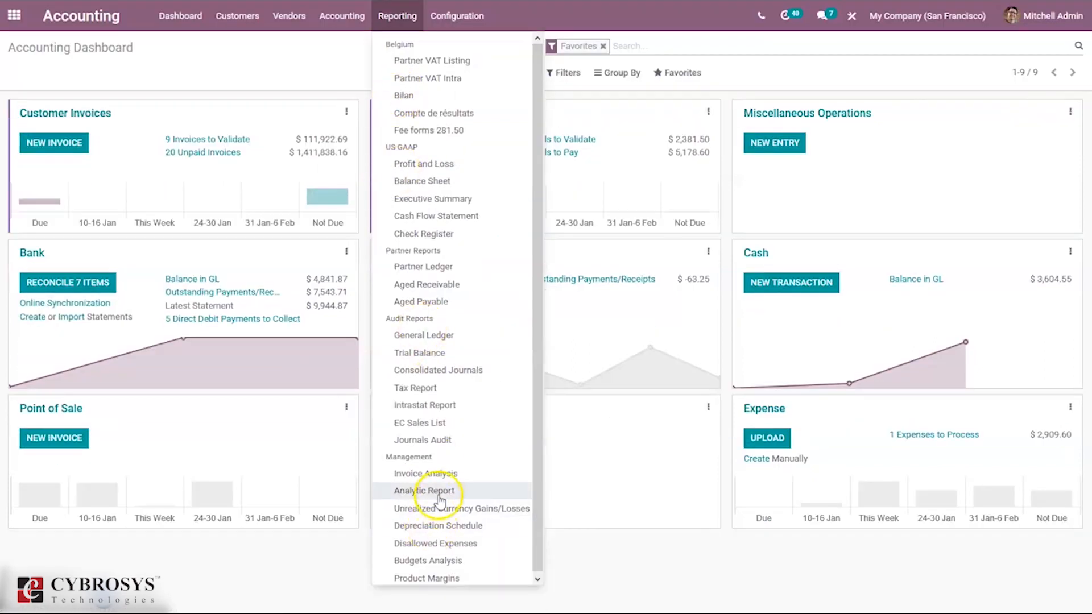
{"action": "left_click", "coordinate": [440, 476]}
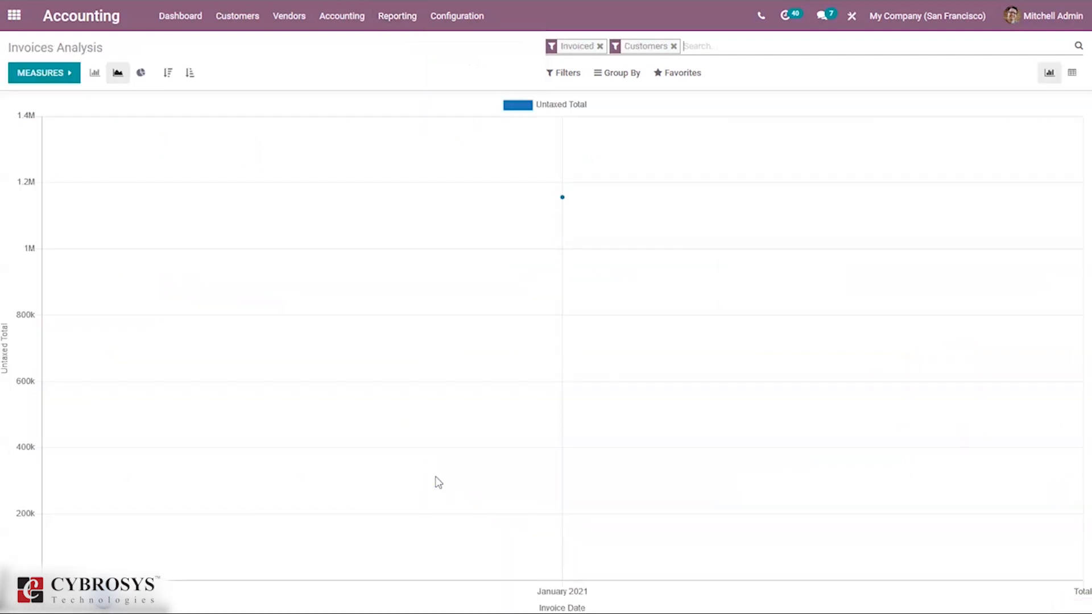
{"action": "mouse_move", "coordinate": [632, 241]}
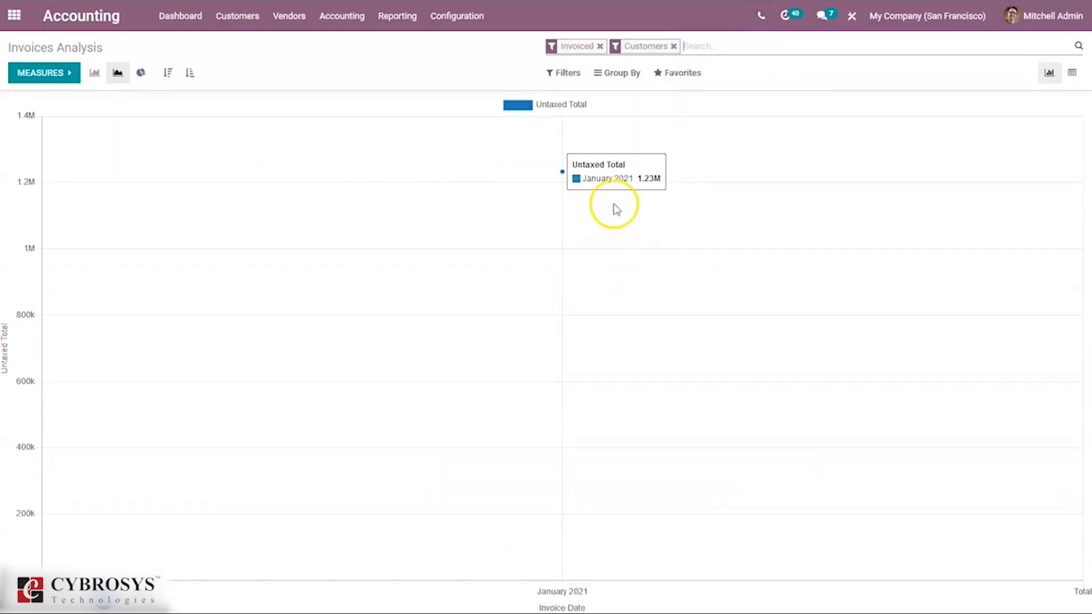
{"action": "left_click", "coordinate": [1072, 74]}
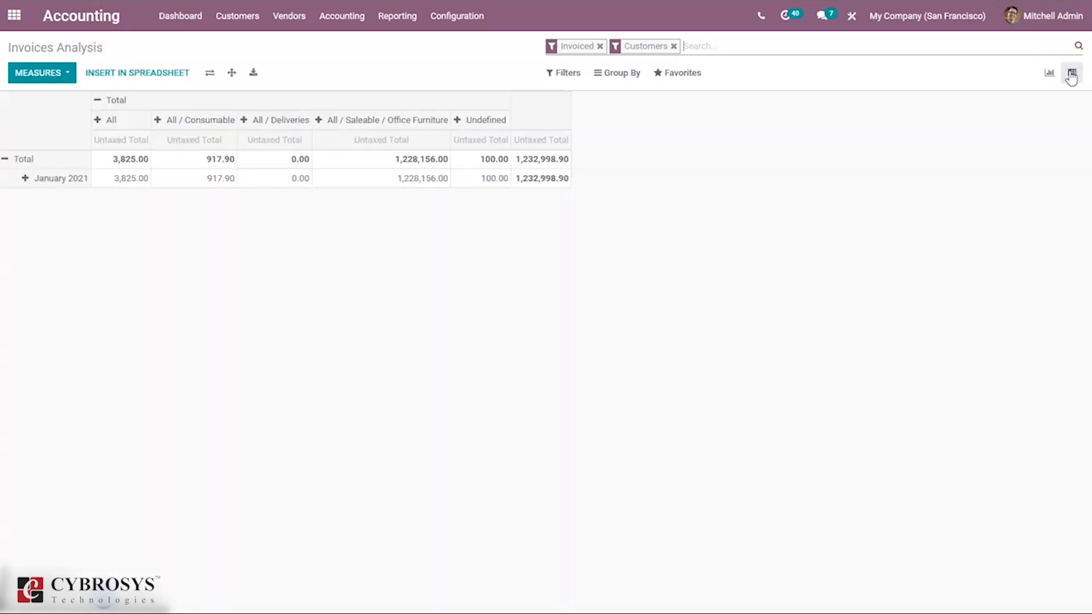
- Insert the invoice analysis pivot into a new spreadsheet
{"action": "left_click", "coordinate": [149, 76]}
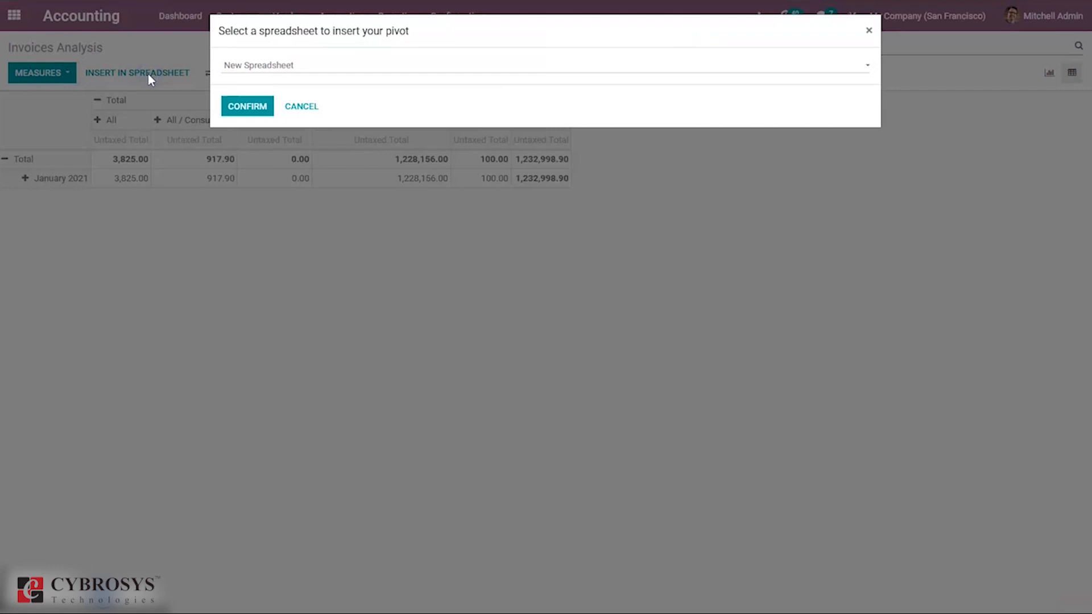
{"action": "left_click", "coordinate": [257, 66]}
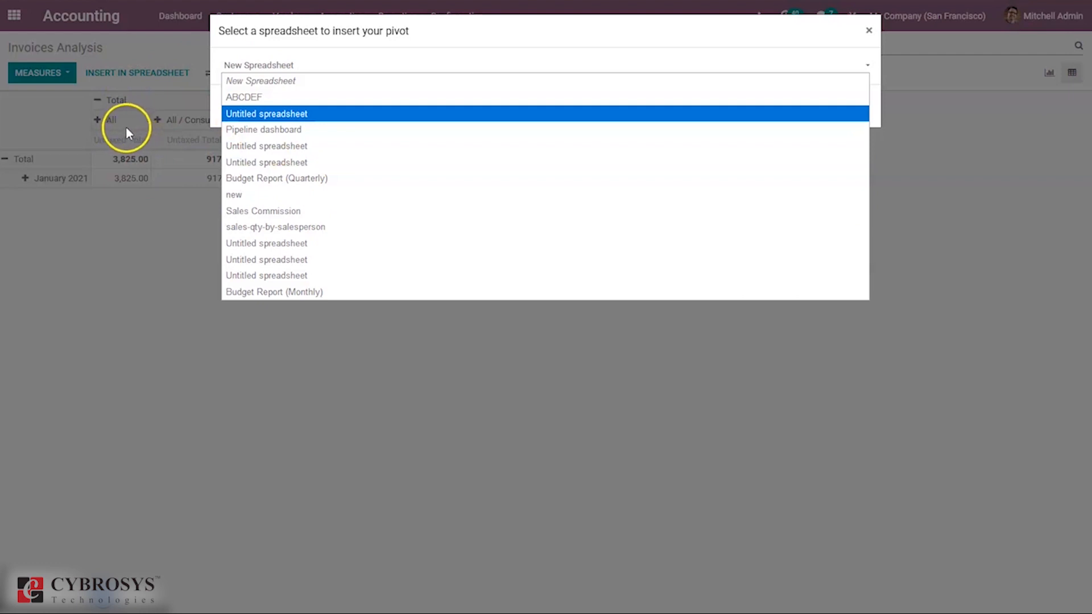
{"action": "left_click", "coordinate": [274, 82]}
{"action": "left_click", "coordinate": [250, 105]}
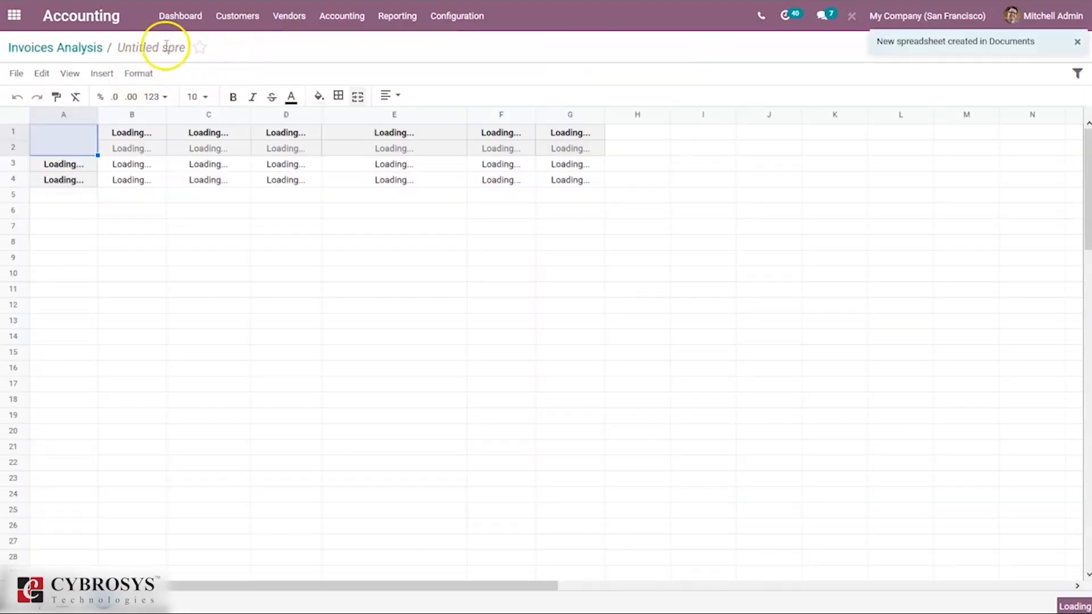
- Rename the untitled spreadsheet as Invoice Analysis 2020
{"action": "left_click", "coordinate": [163, 46]}
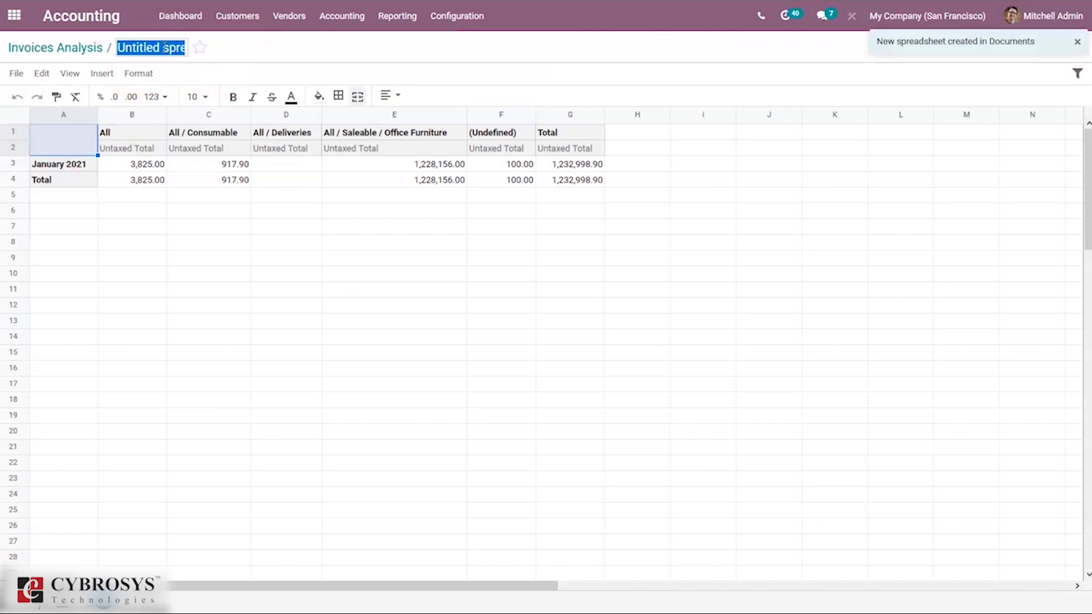
{"action": "type", "text": "In"}
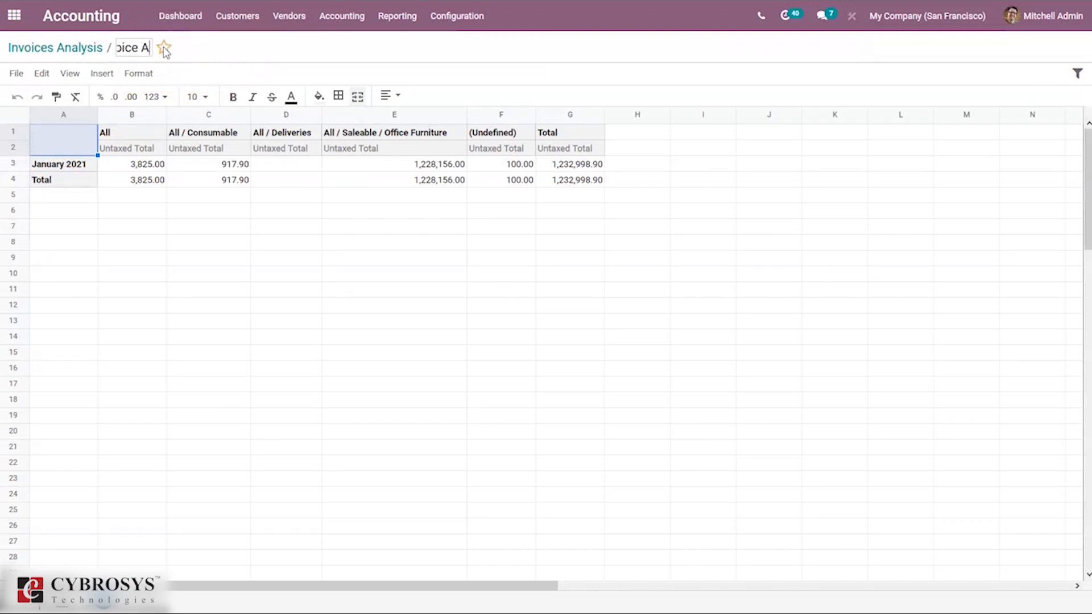
{"action": "type", "text": "voice Anal"}
{"action": "type", "text": "ysis"}
{"action": "type", "text": " @0"}
{"action": "key", "text": "BackSpace"}
{"action": "key", "text": "BackSpace"}
{"action": "key", "text": "BackSpace"}
{"action": "type", "text": "2020"}
{"action": "key", "text": "Return"}
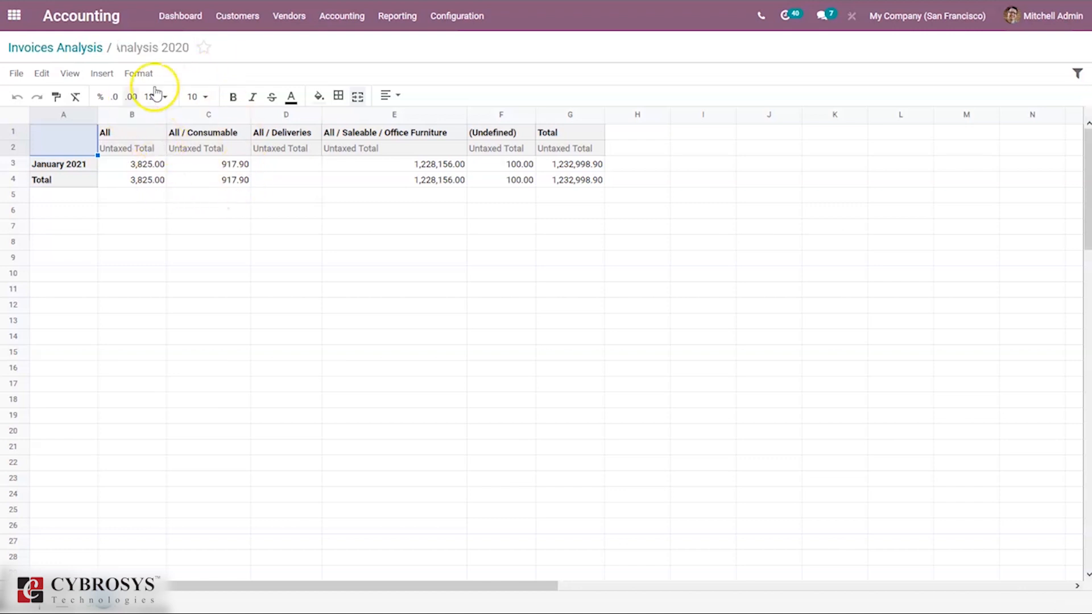
{"action": "left_click", "coordinate": [236, 400]}
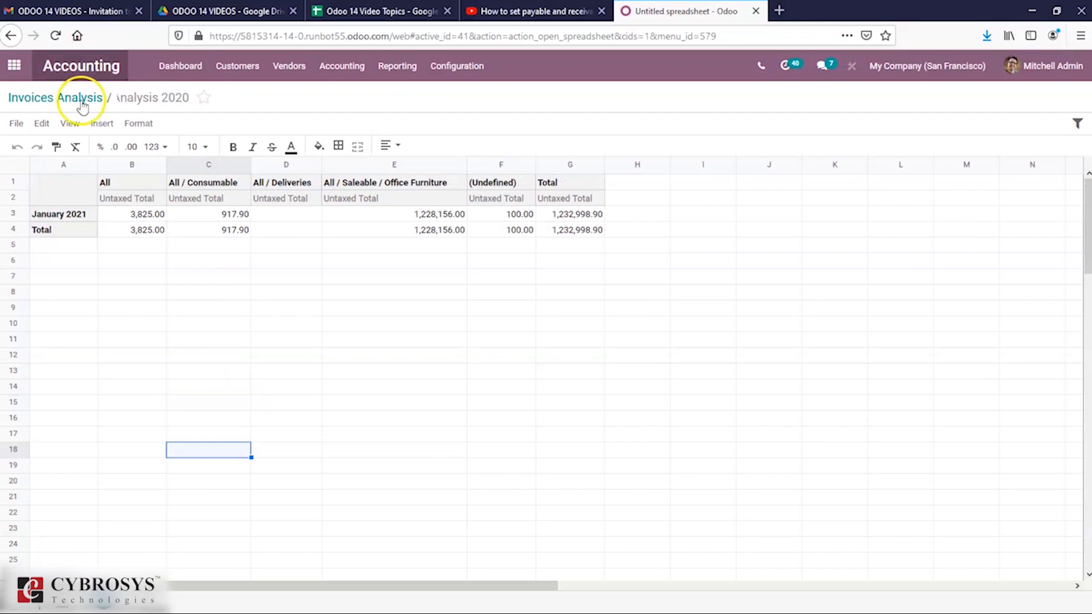
- Switch to the Documents app, view Invoice Analysis 2020 from the Spreadsheet workspace and return to the overview
{"action": "left_click", "coordinate": [17, 27]}
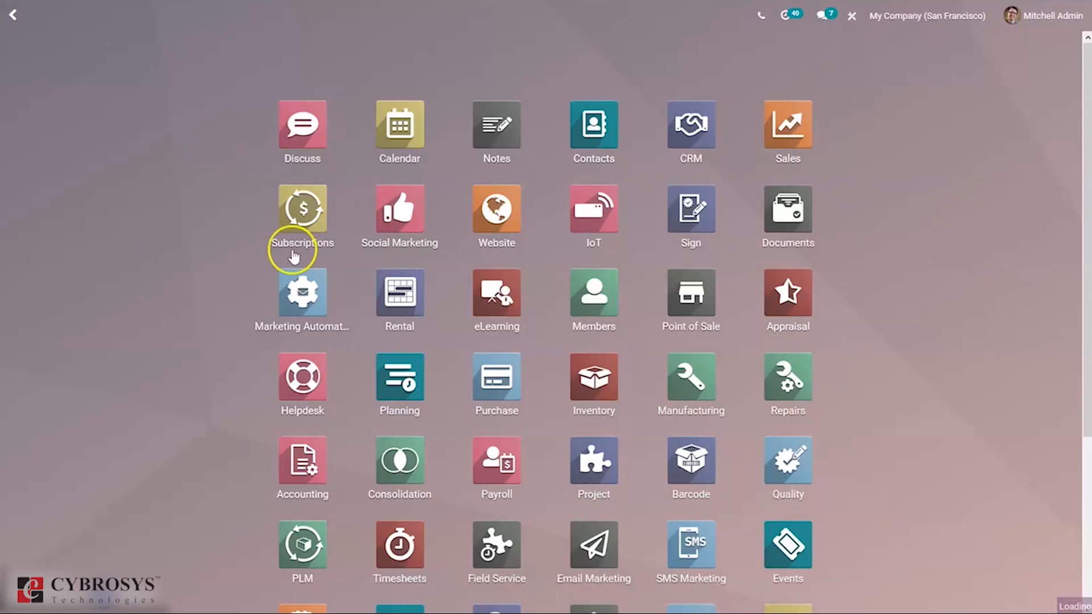
{"action": "type", "text": "do"}
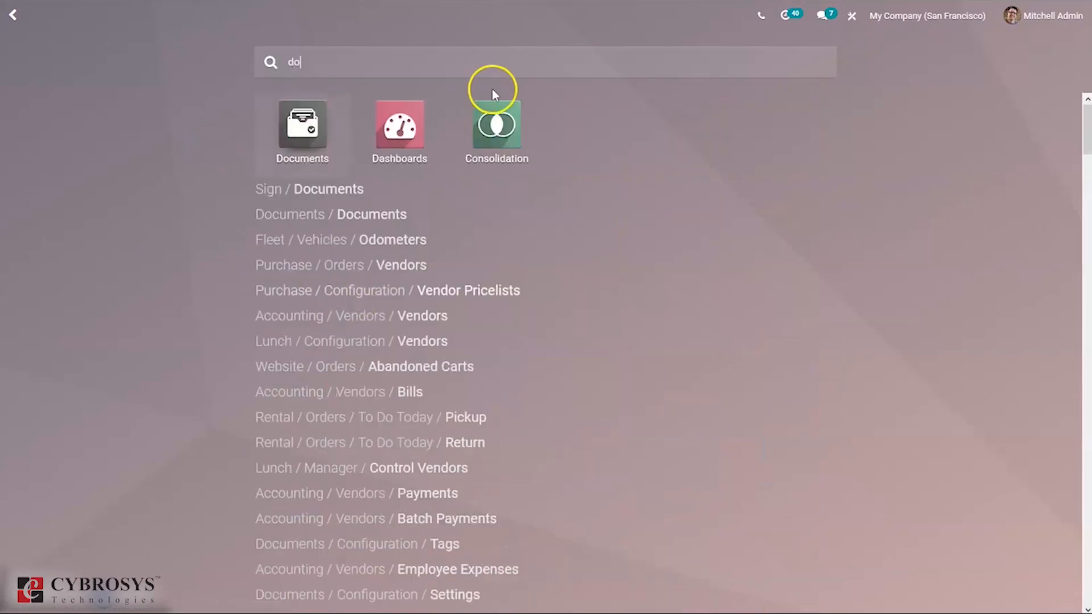
{"action": "left_click", "coordinate": [337, 109]}
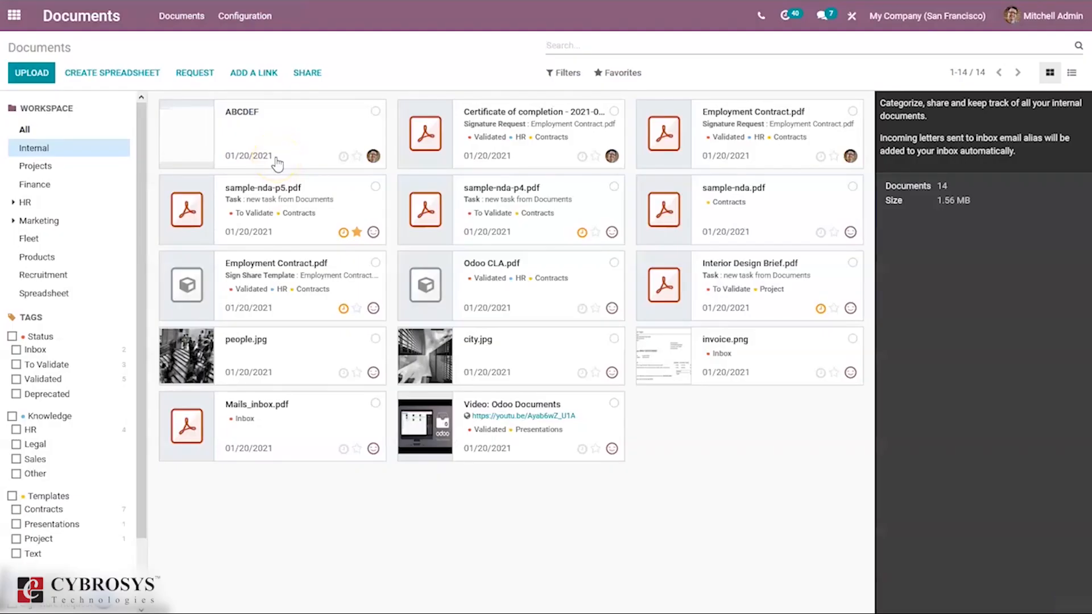
{"action": "left_click", "coordinate": [54, 293]}
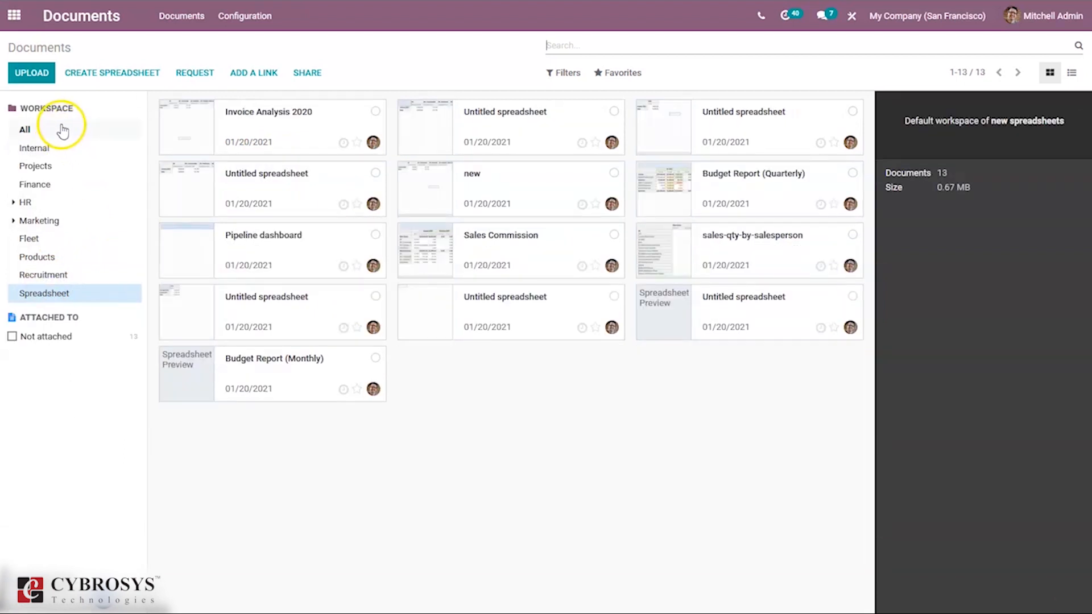
{"action": "left_click", "coordinate": [305, 122]}
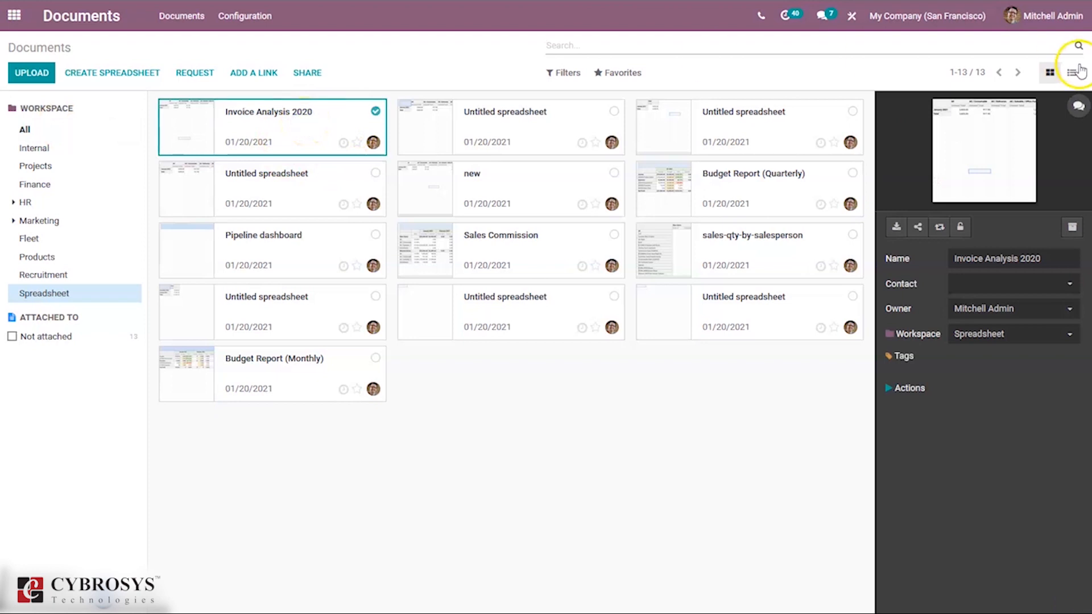
{"action": "left_click", "coordinate": [958, 158]}
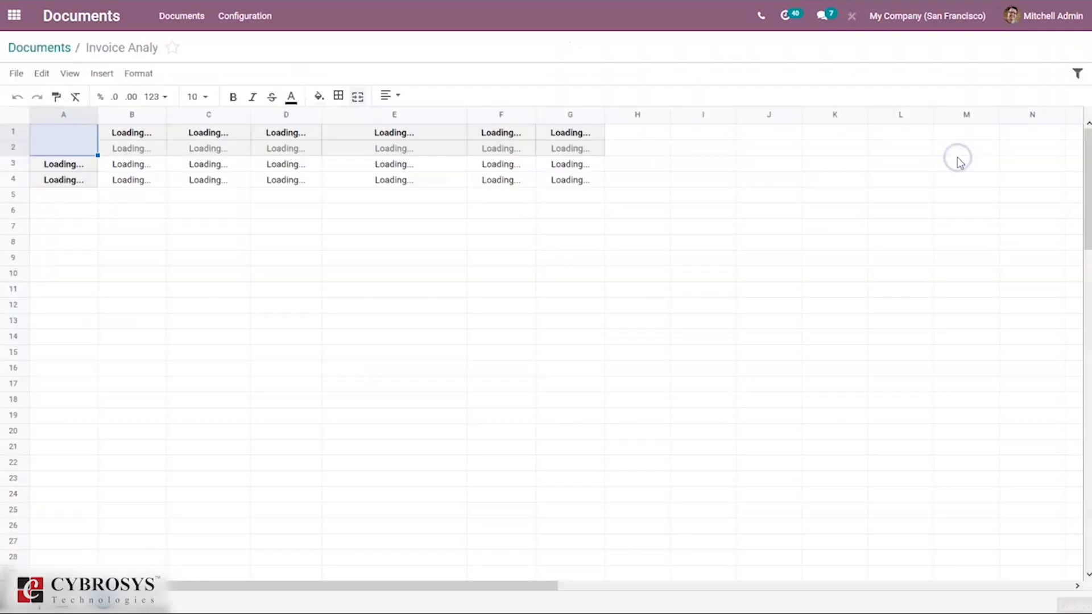
{"action": "left_click", "coordinate": [39, 46]}
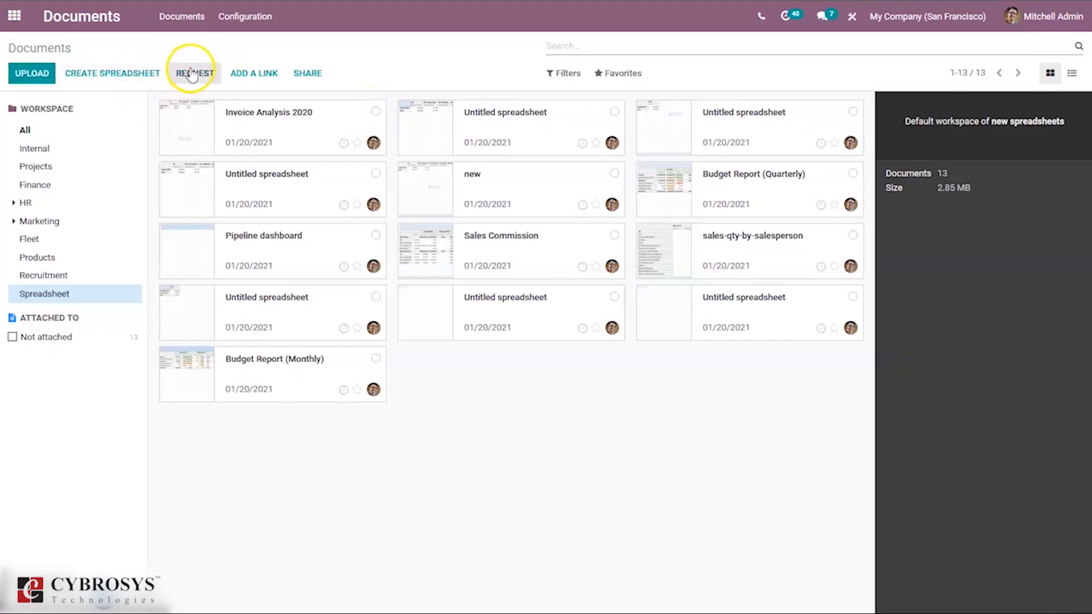
- Request a file named Missing an Expense Document from an employee in the Spreadsheet workspace, keeping the due date at 30 days
{"action": "left_click", "coordinate": [193, 74]}
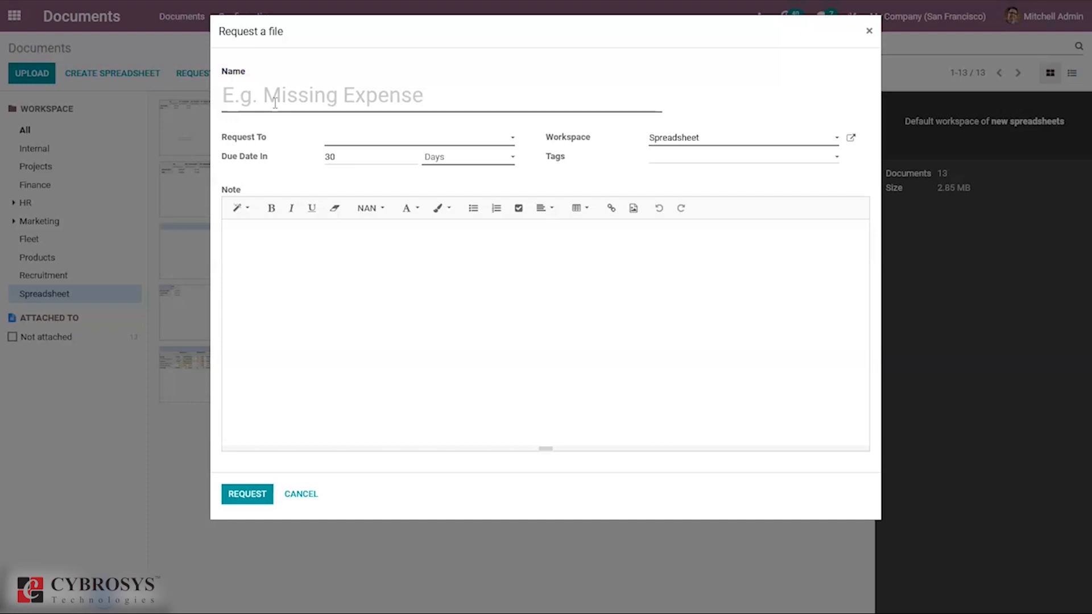
{"action": "type", "text": "Missing an Expense Document"}
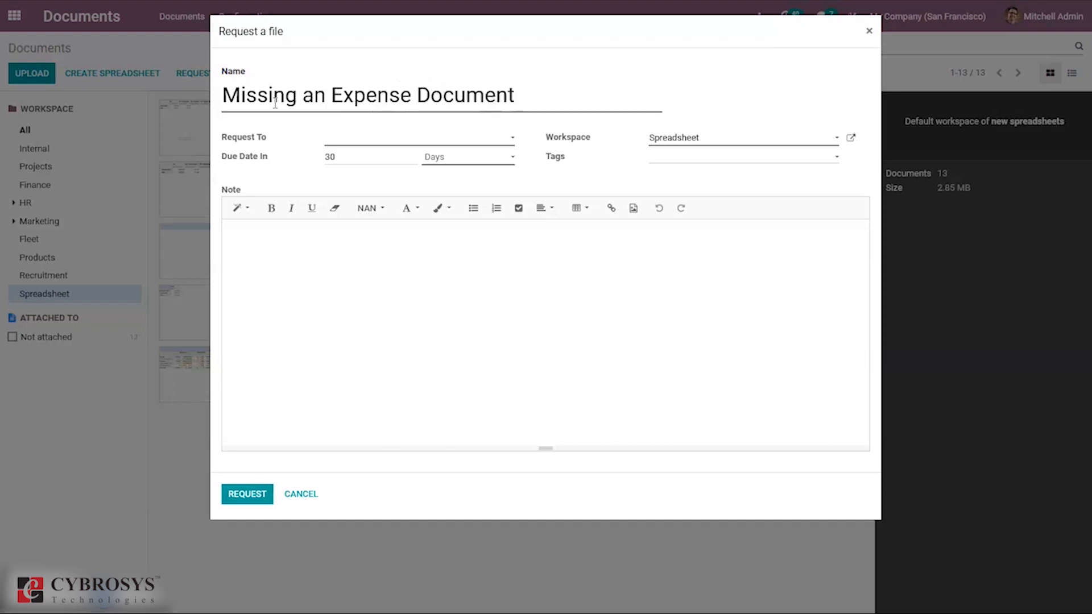
{"action": "left_click", "coordinate": [330, 139]}
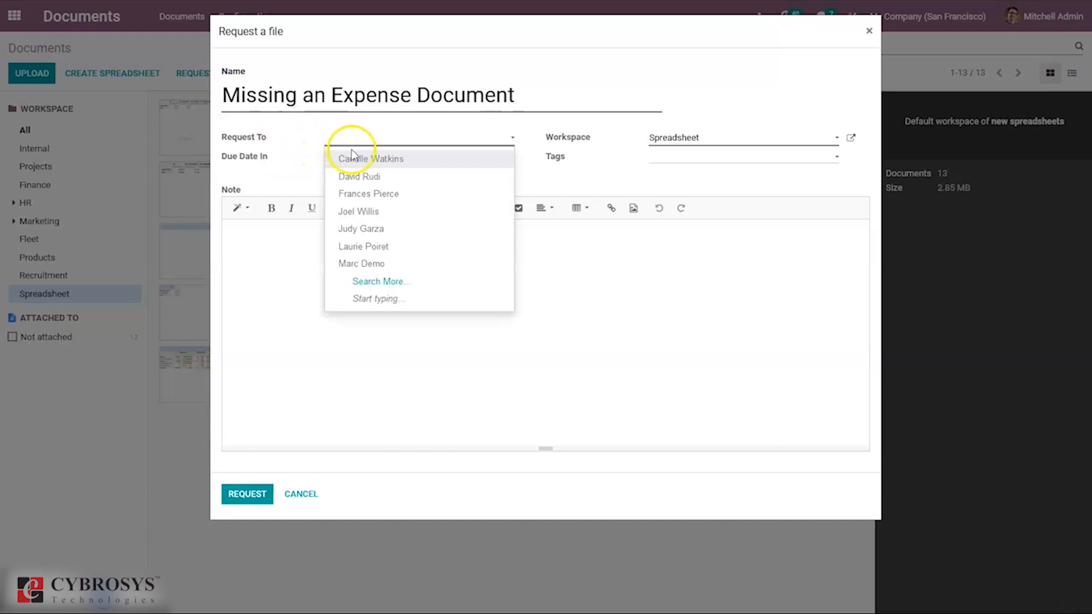
{"action": "left_click", "coordinate": [386, 214]}
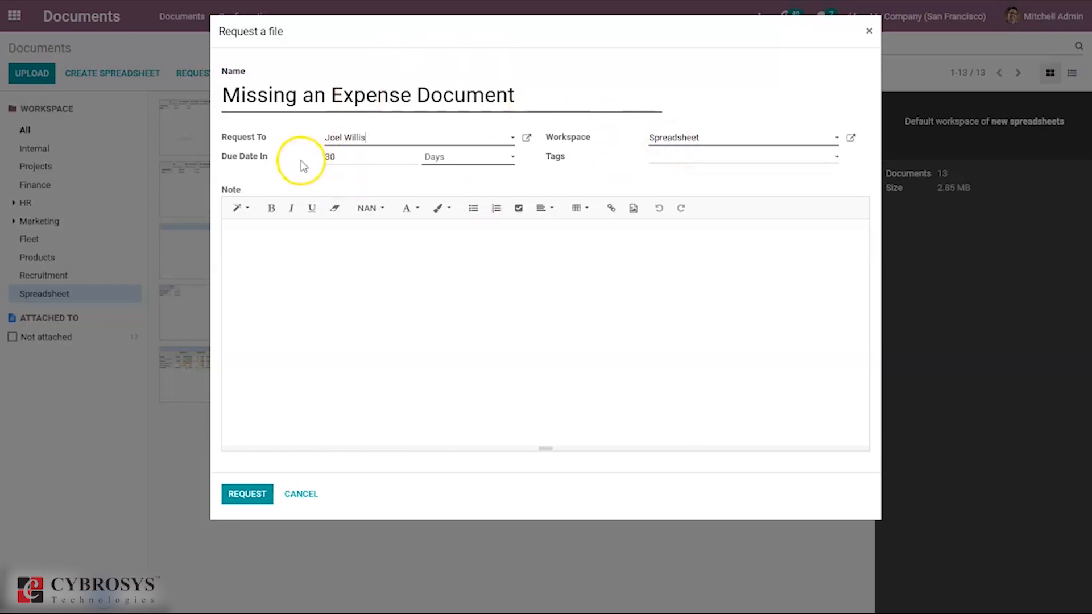
{"action": "left_click", "coordinate": [481, 159]}
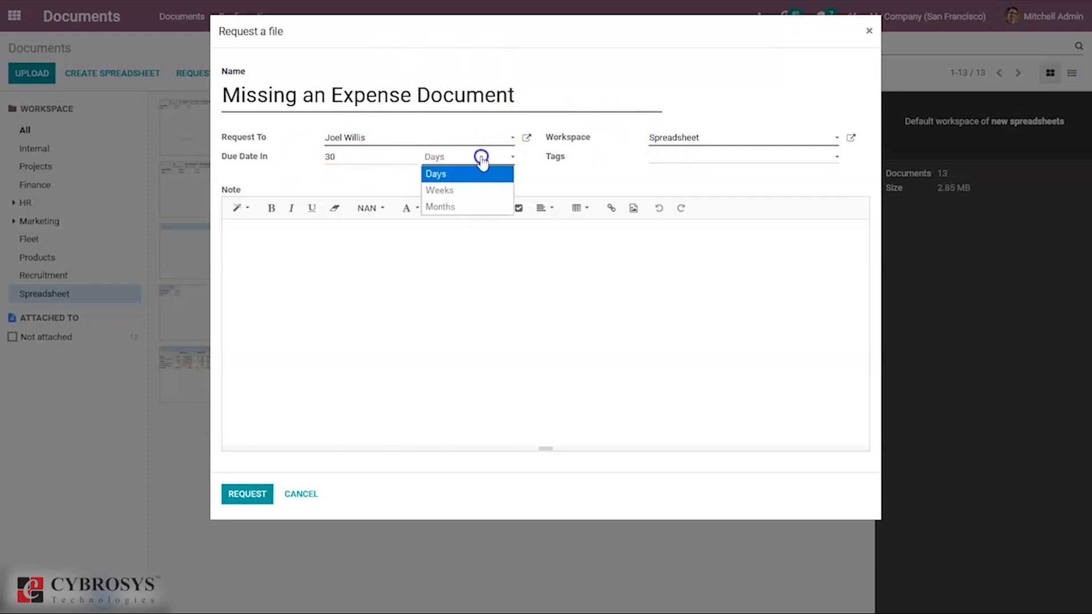
{"action": "left_click", "coordinate": [657, 163]}
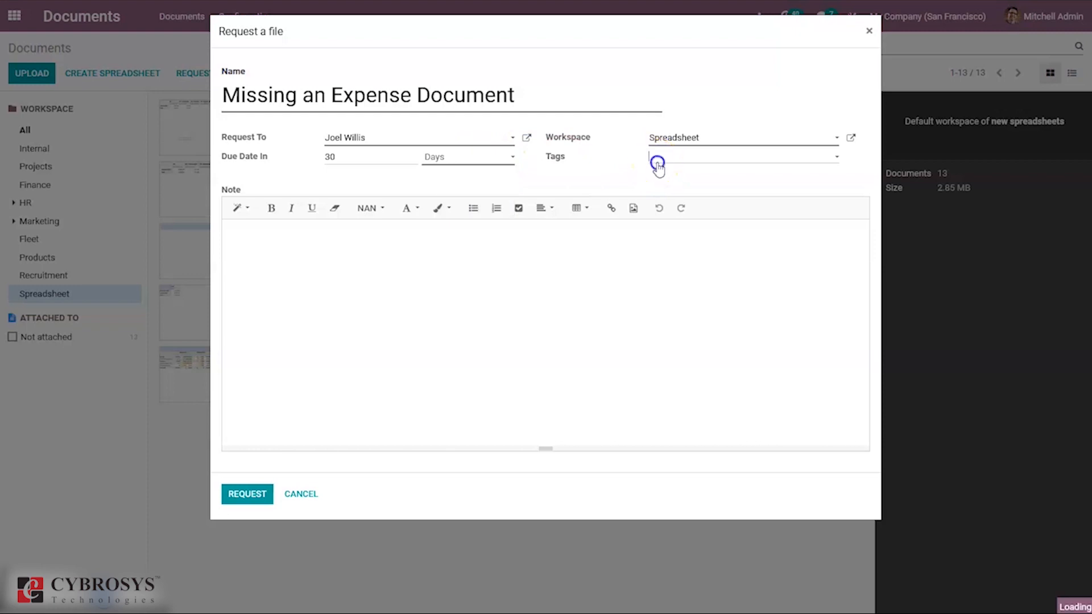
{"action": "left_click", "coordinate": [620, 170]}
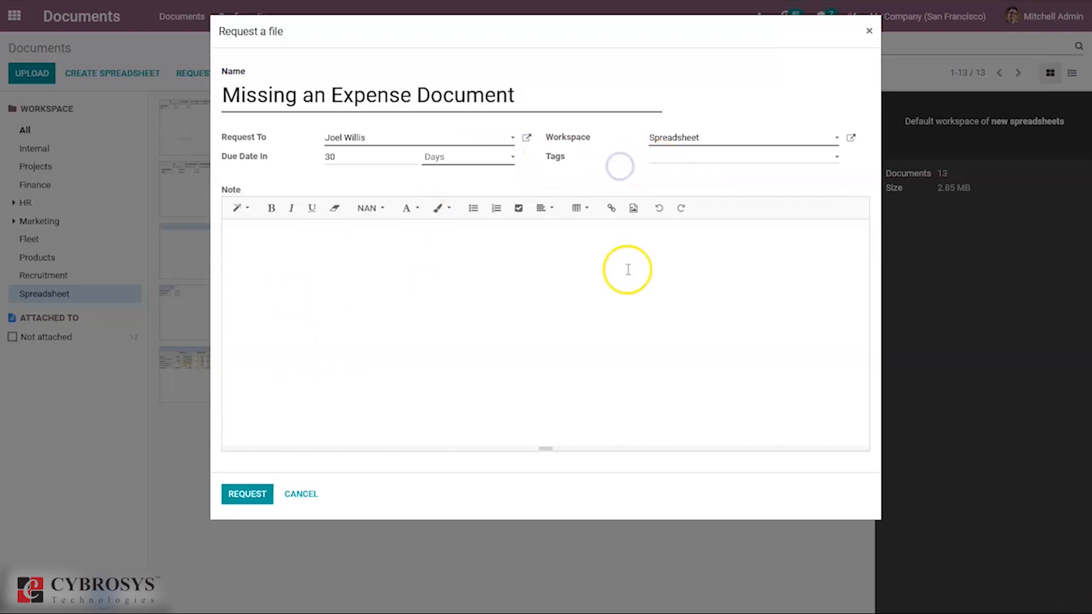
{"action": "left_click", "coordinate": [244, 496]}
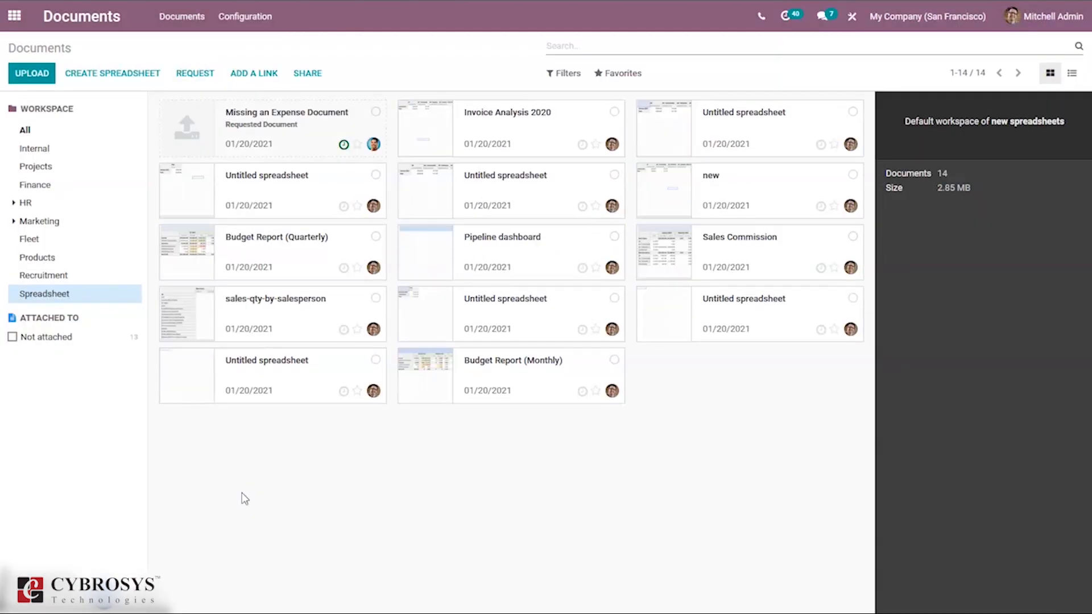
- Look at the file selection for the requested Missing an Expense Document and the form for adding a link, closing both without changes
{"action": "left_click", "coordinate": [199, 131]}
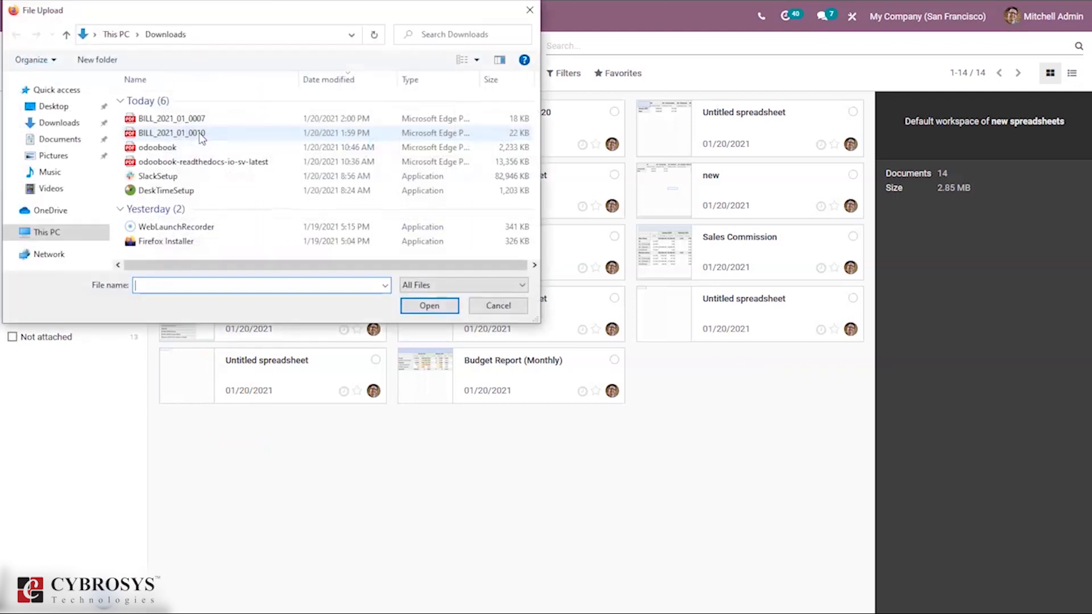
{"action": "left_click", "coordinate": [528, 11]}
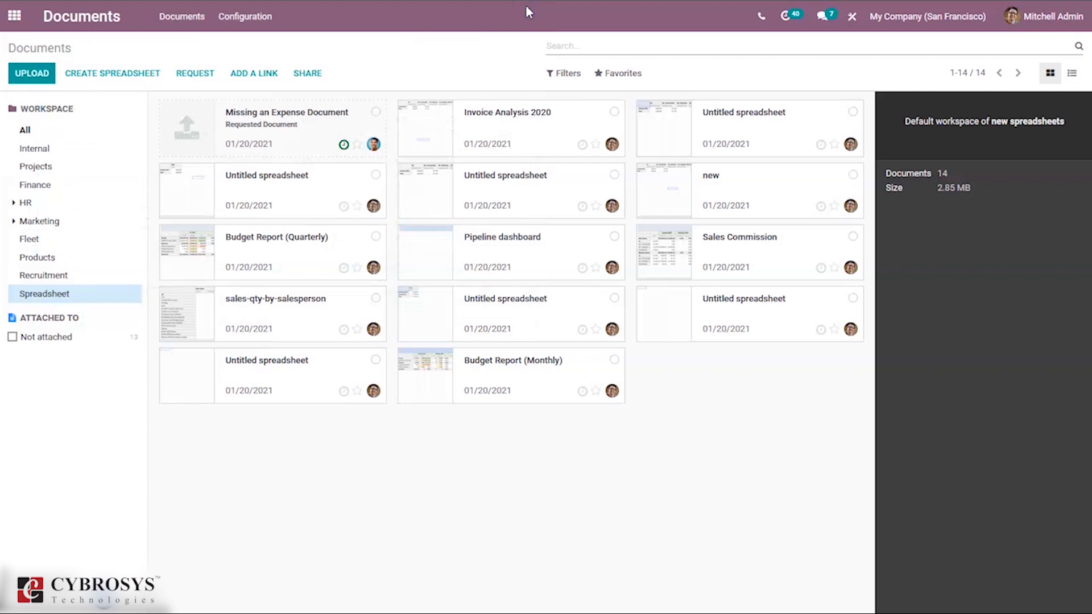
{"action": "left_click", "coordinate": [248, 73]}
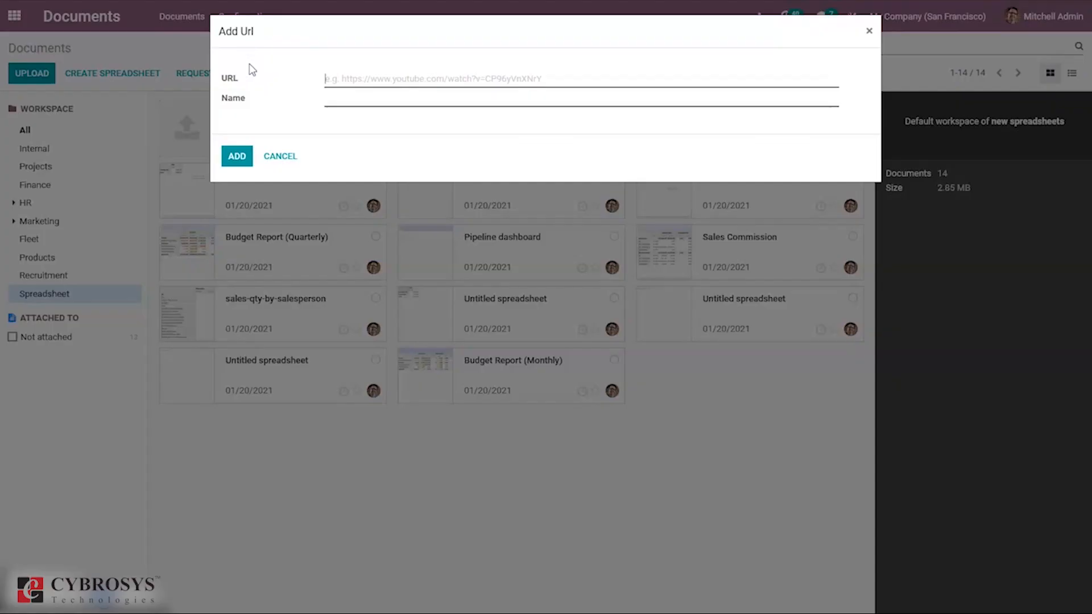
{"action": "left_click", "coordinate": [283, 156]}
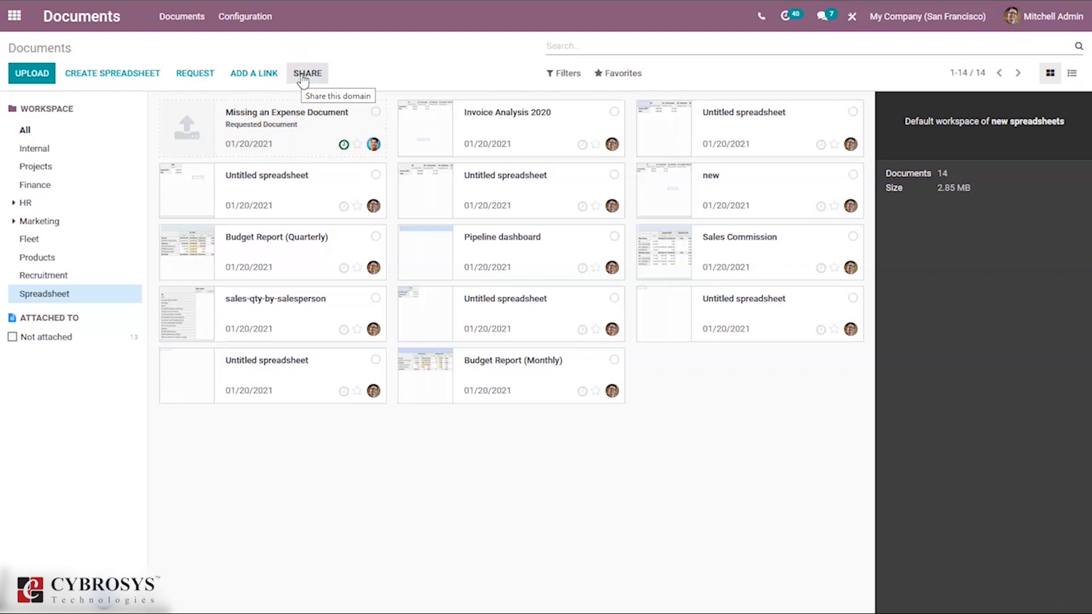
- Share the Spreadsheet workspace through a link that allows Download, after viewing the Download and Upload options
{"action": "left_click", "coordinate": [303, 78]}
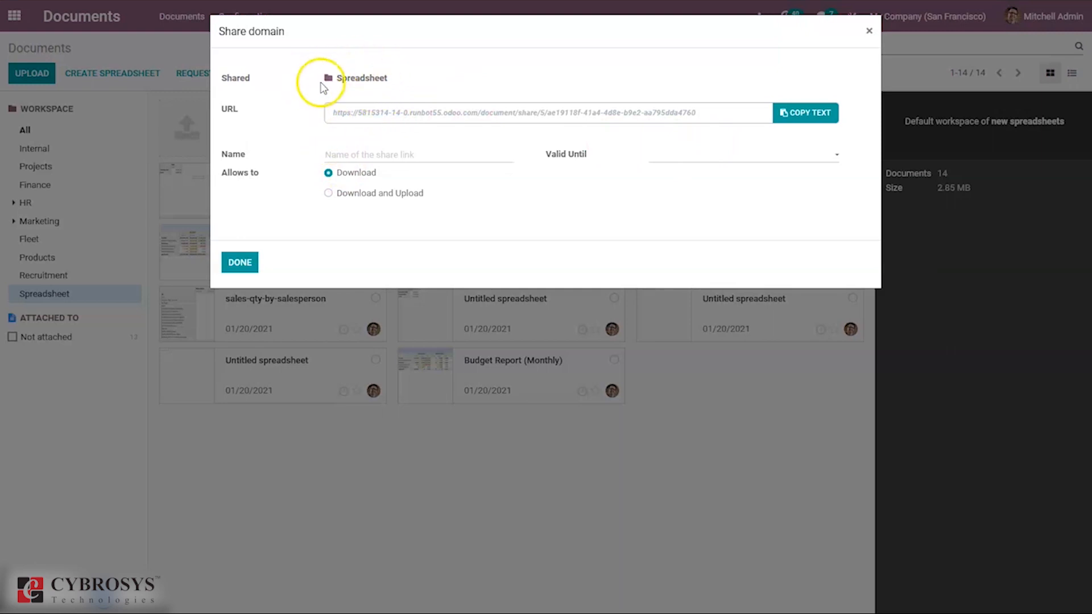
{"action": "left_click", "coordinate": [868, 31]}
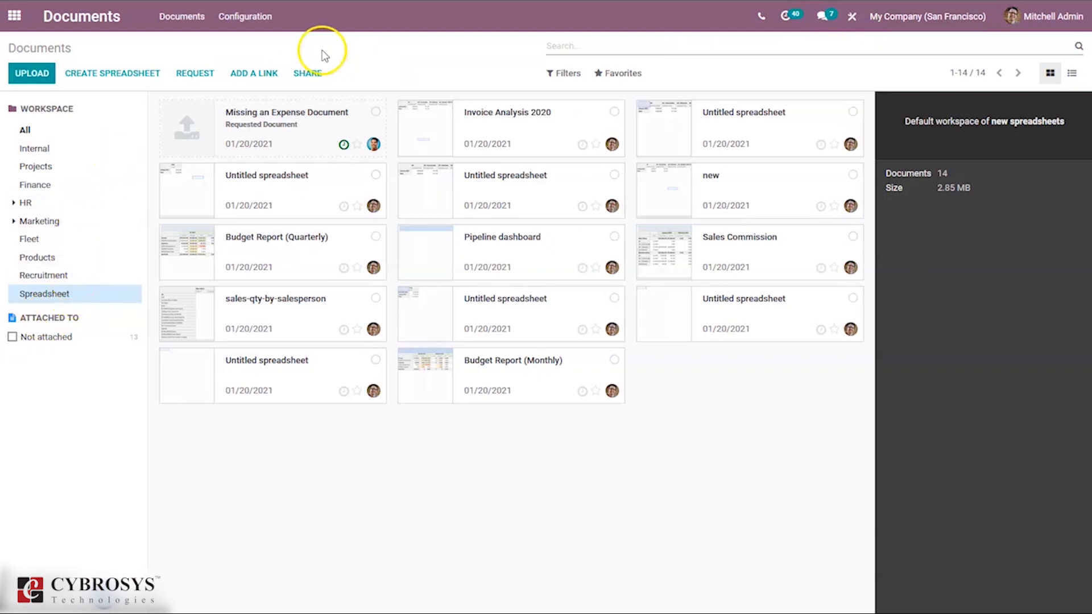
{"action": "left_click", "coordinate": [316, 70]}
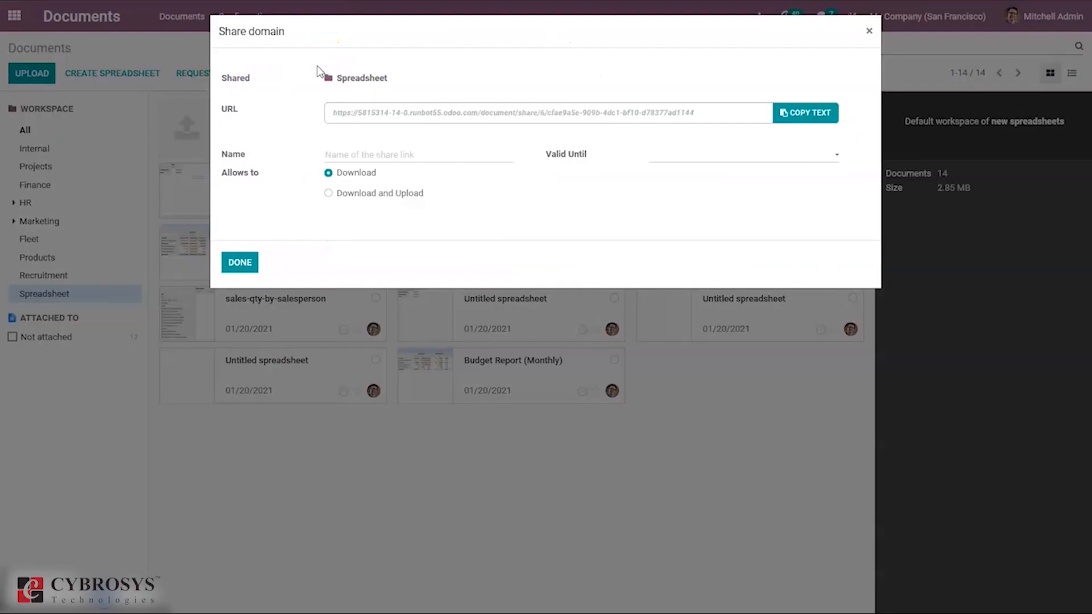
{"action": "left_click", "coordinate": [366, 156]}
{"action": "left_click", "coordinate": [354, 196]}
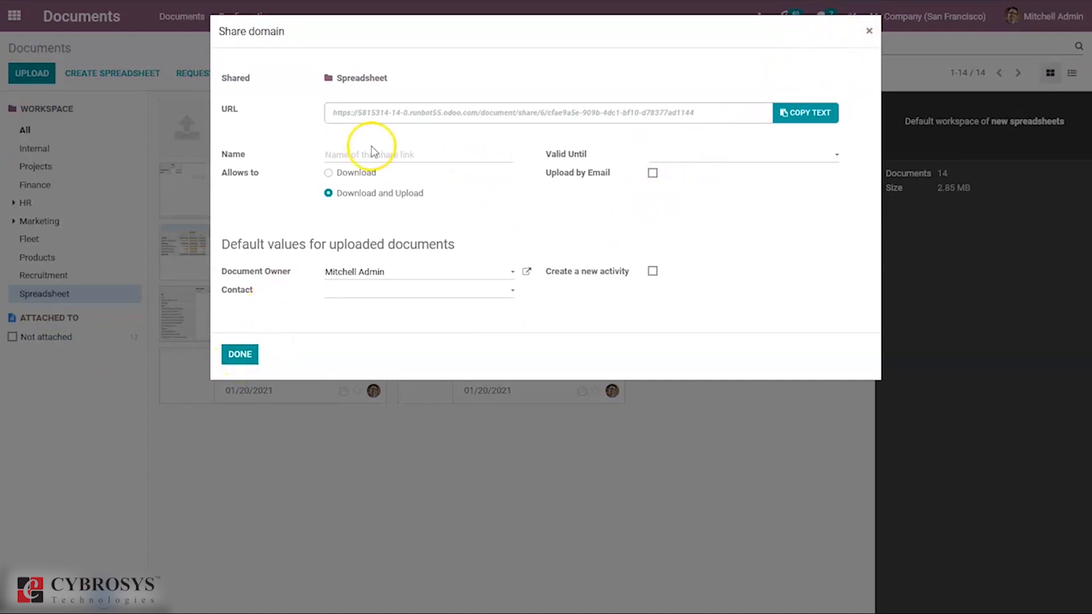
{"action": "left_click", "coordinate": [363, 172]}
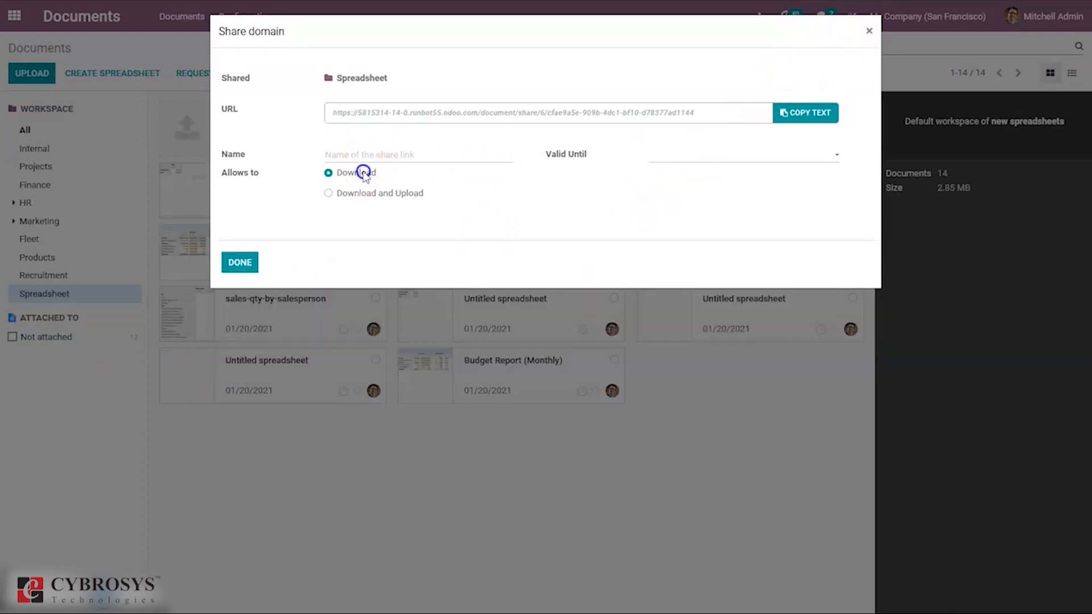
{"action": "left_click", "coordinate": [250, 263]}
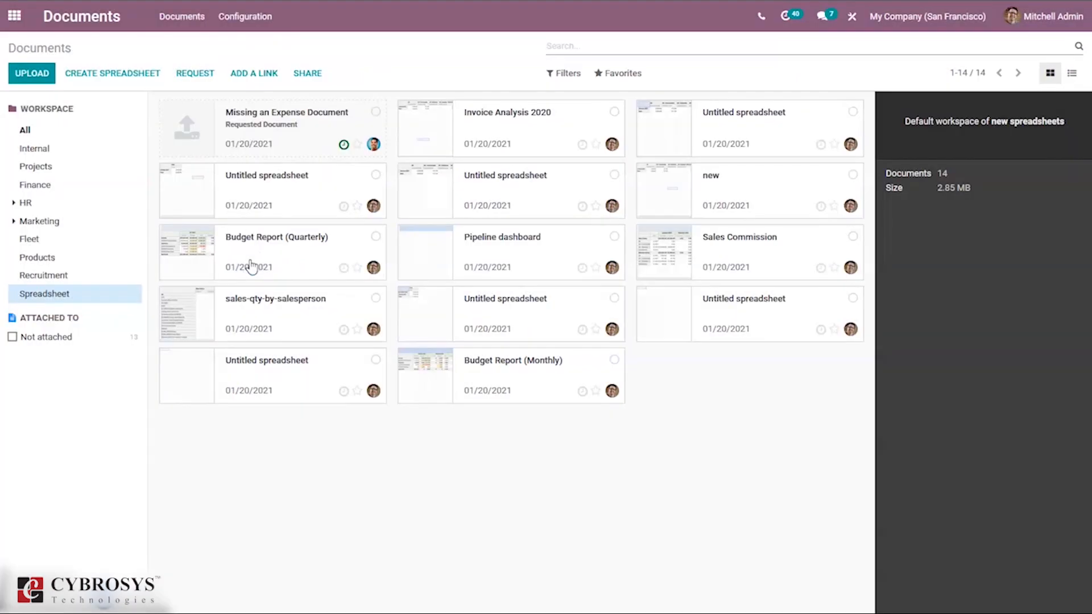